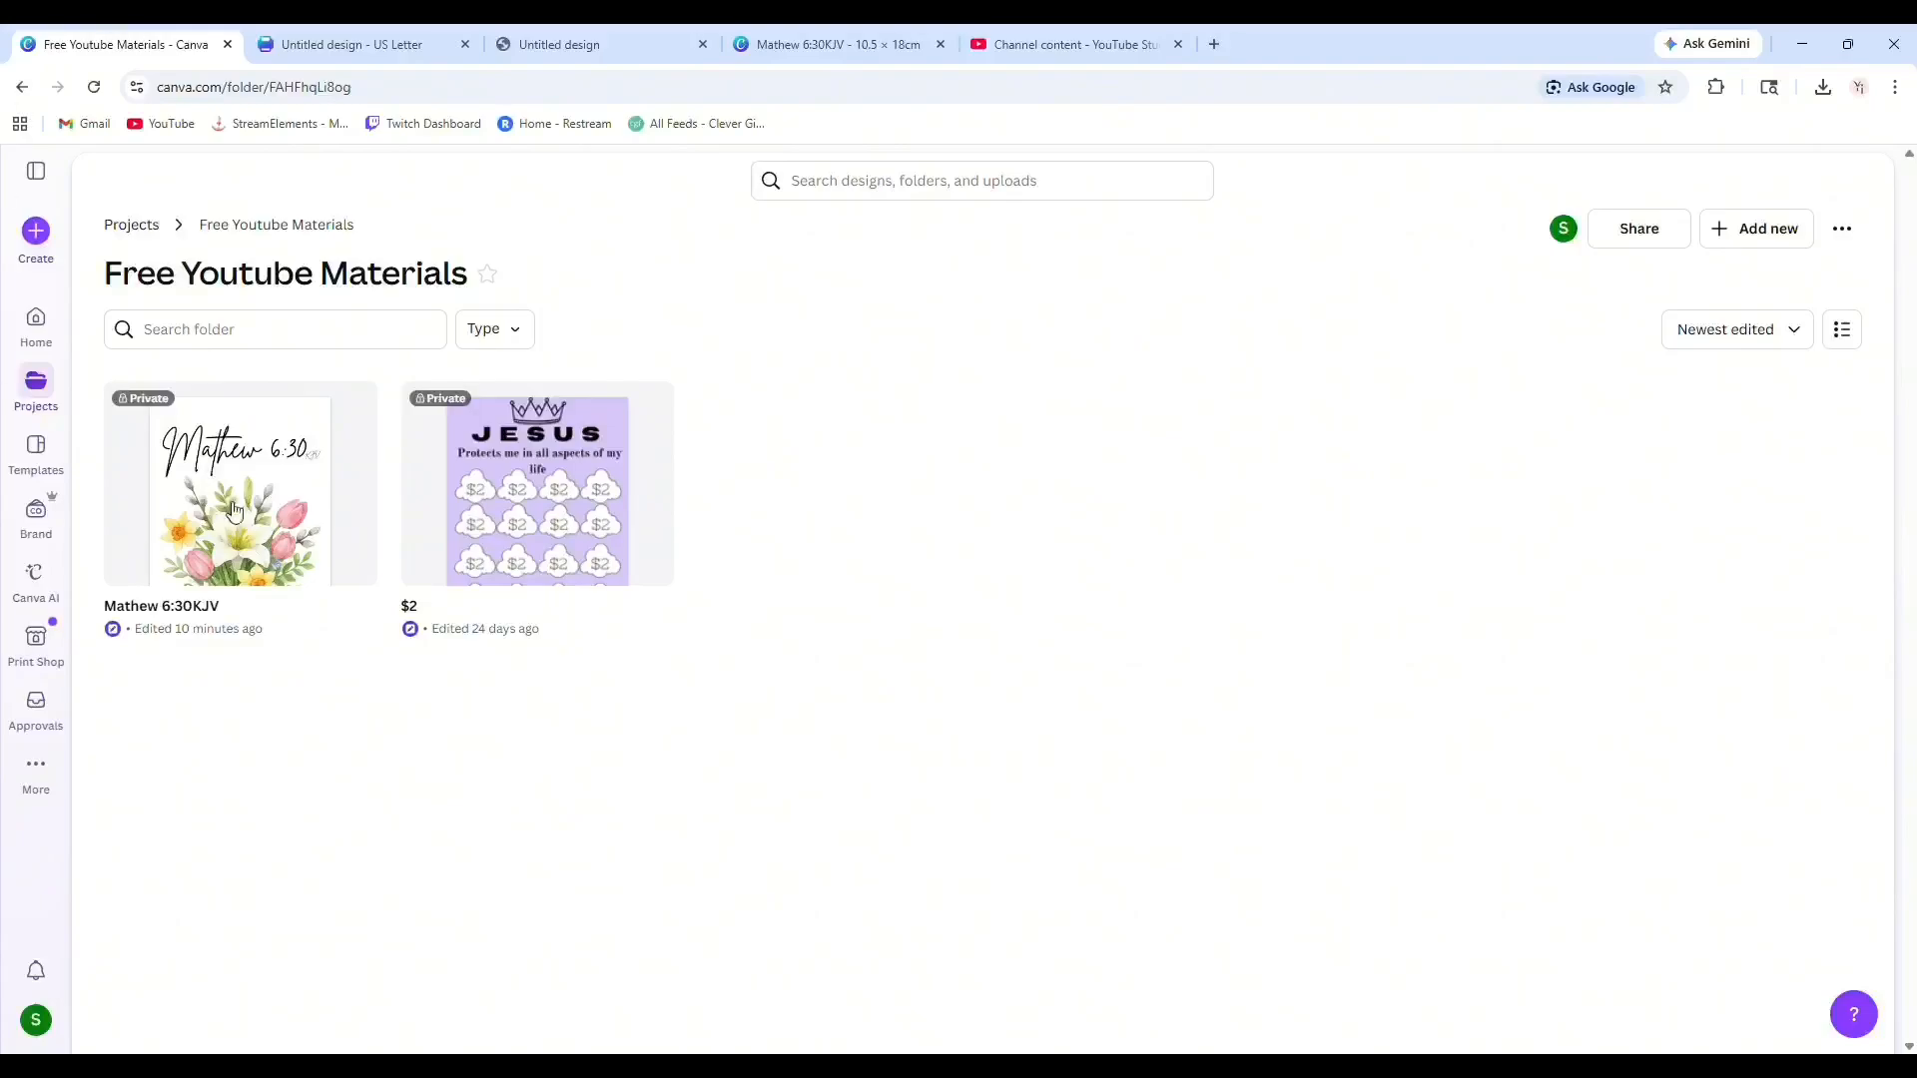
Scroll through the four pages of the Mathew 6:30KJV design to review its images.
click(814, 42)
scroll(948, 714, up, 5)
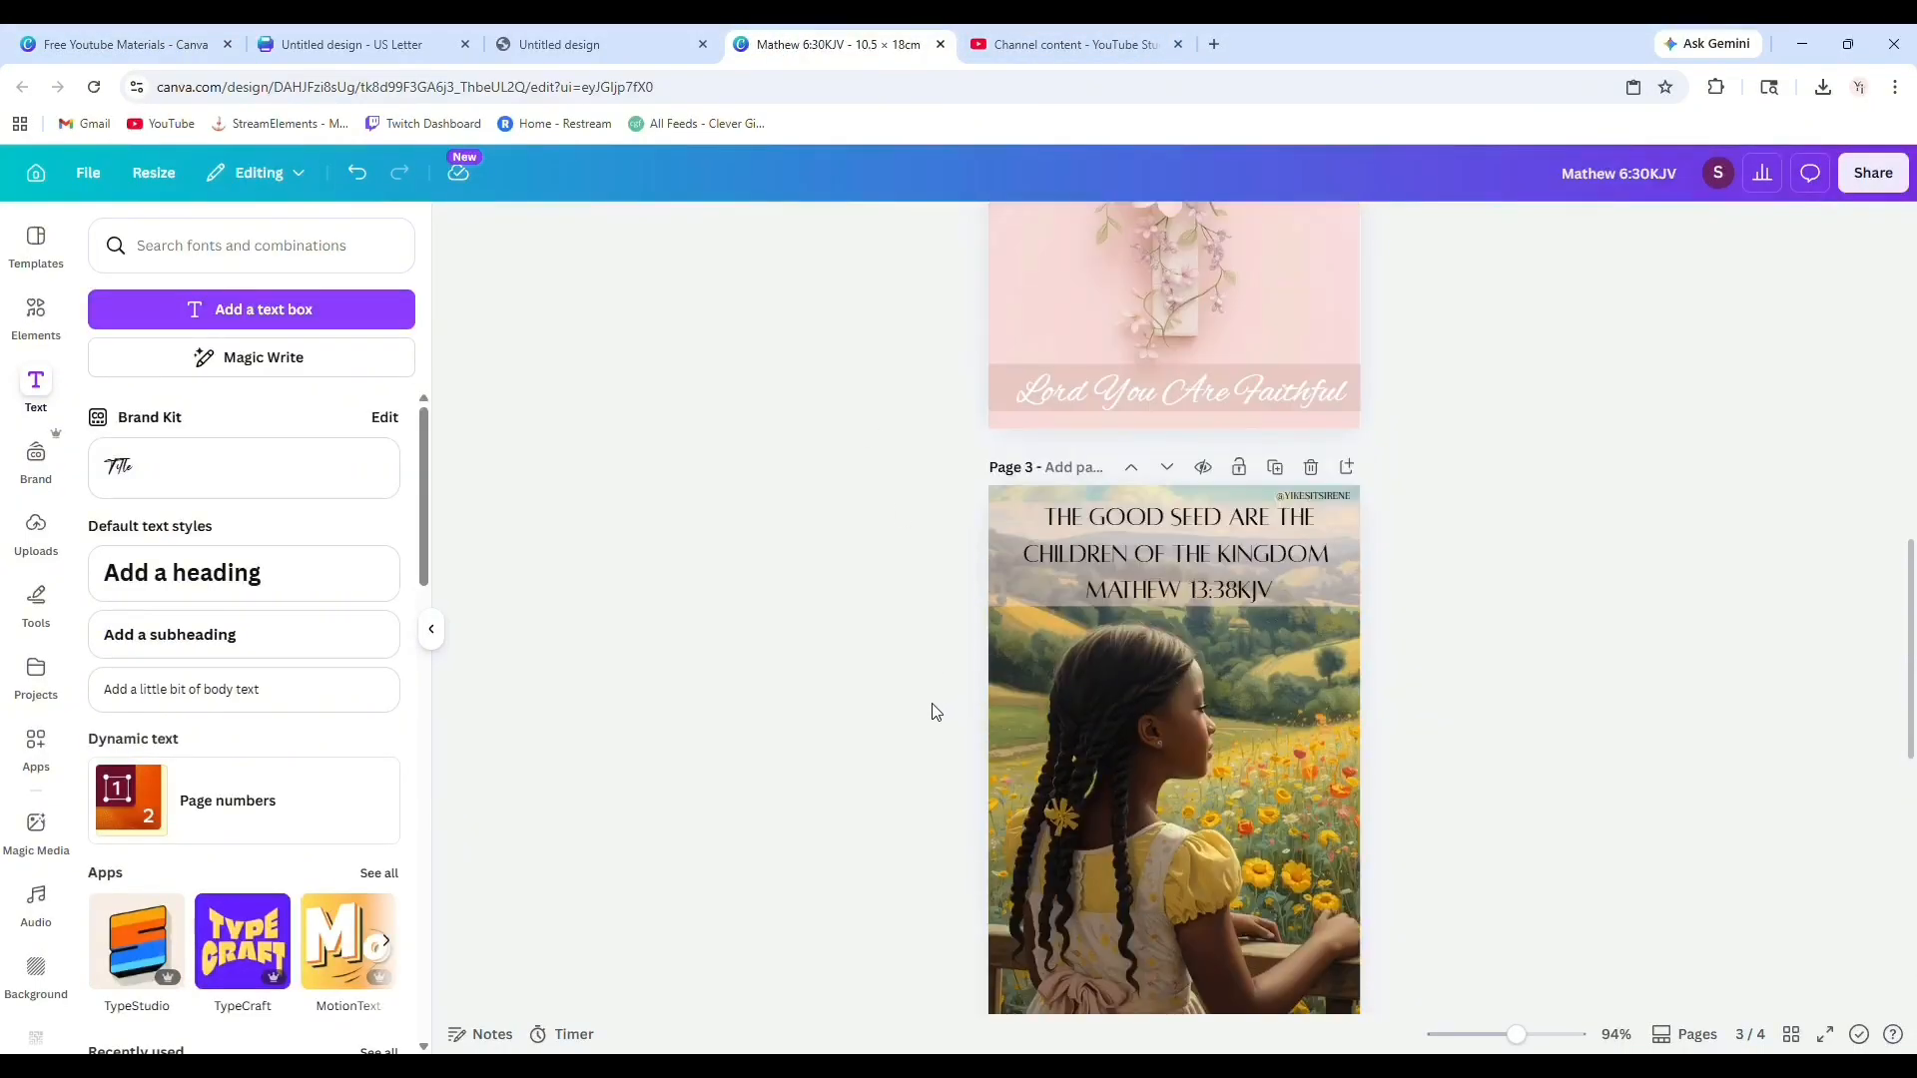
scroll(935, 711, down, 5)
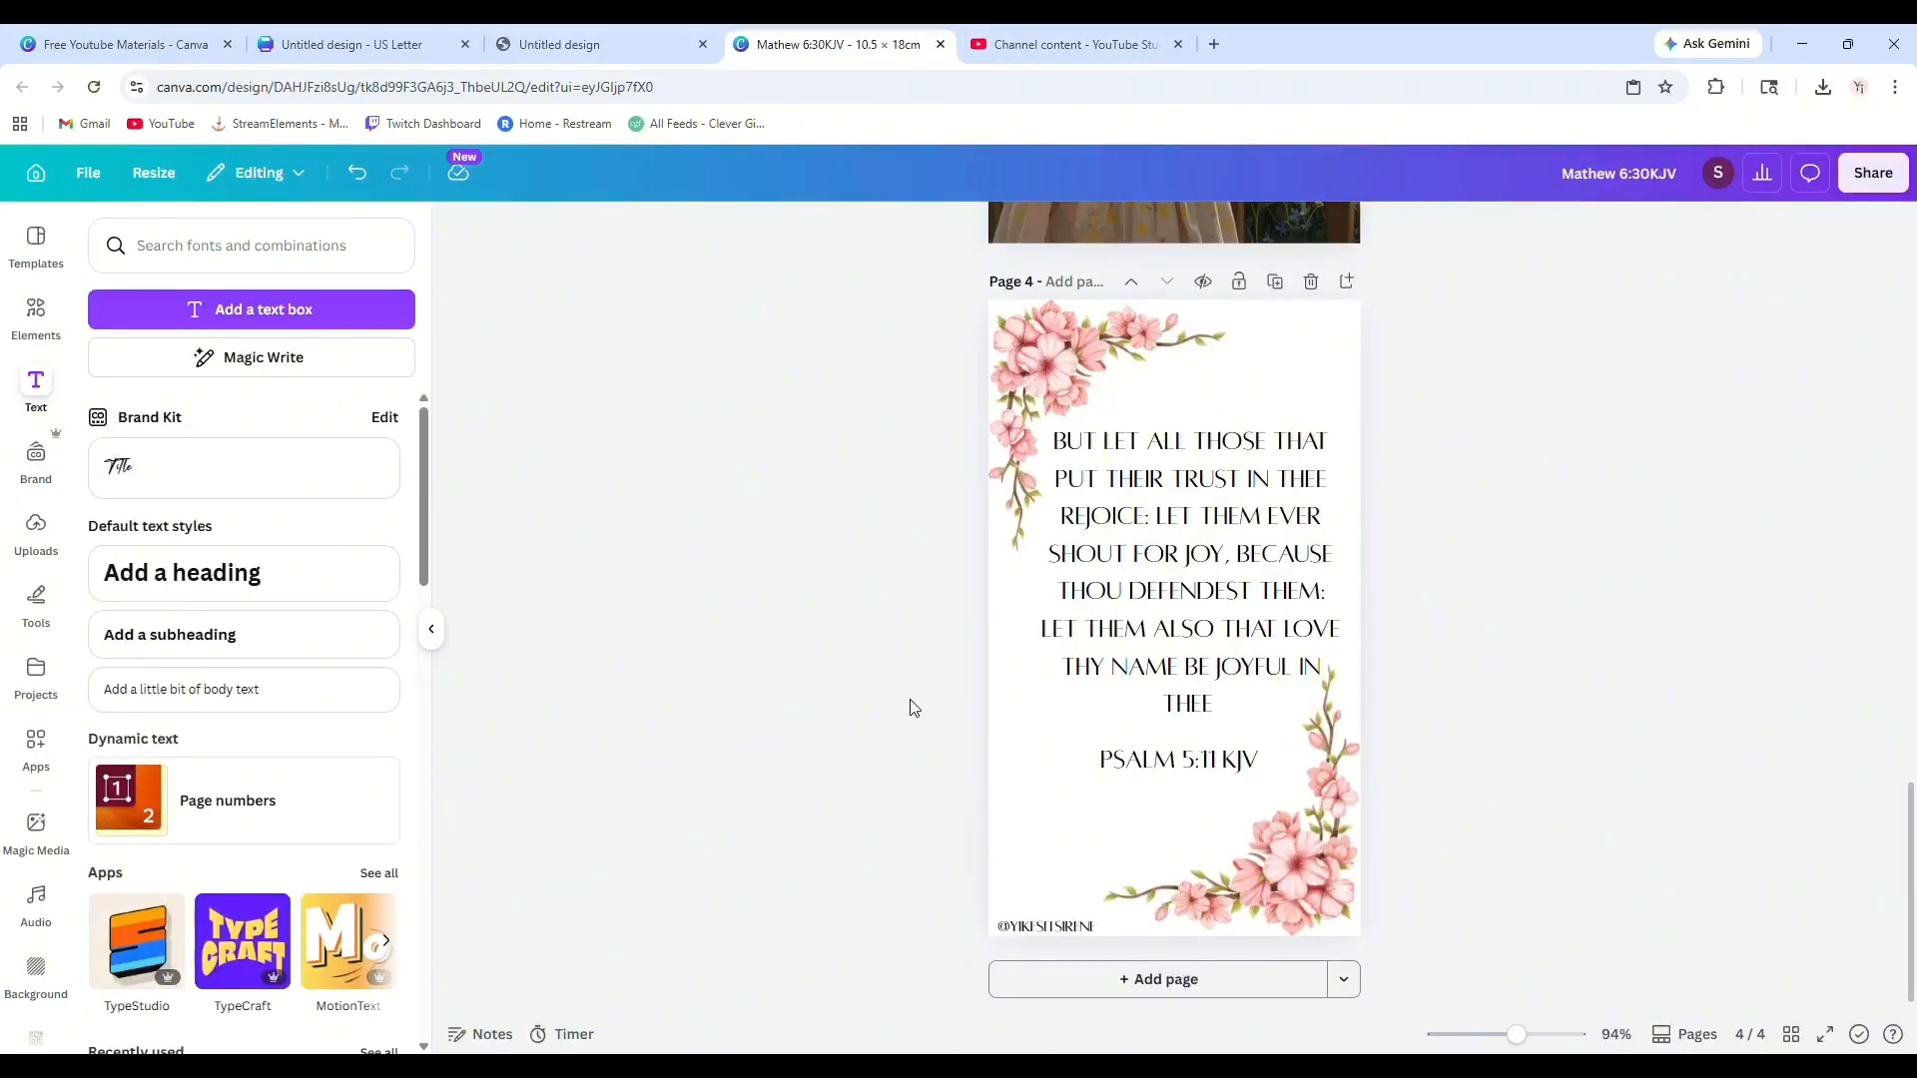
scroll(910, 707, up, 15)
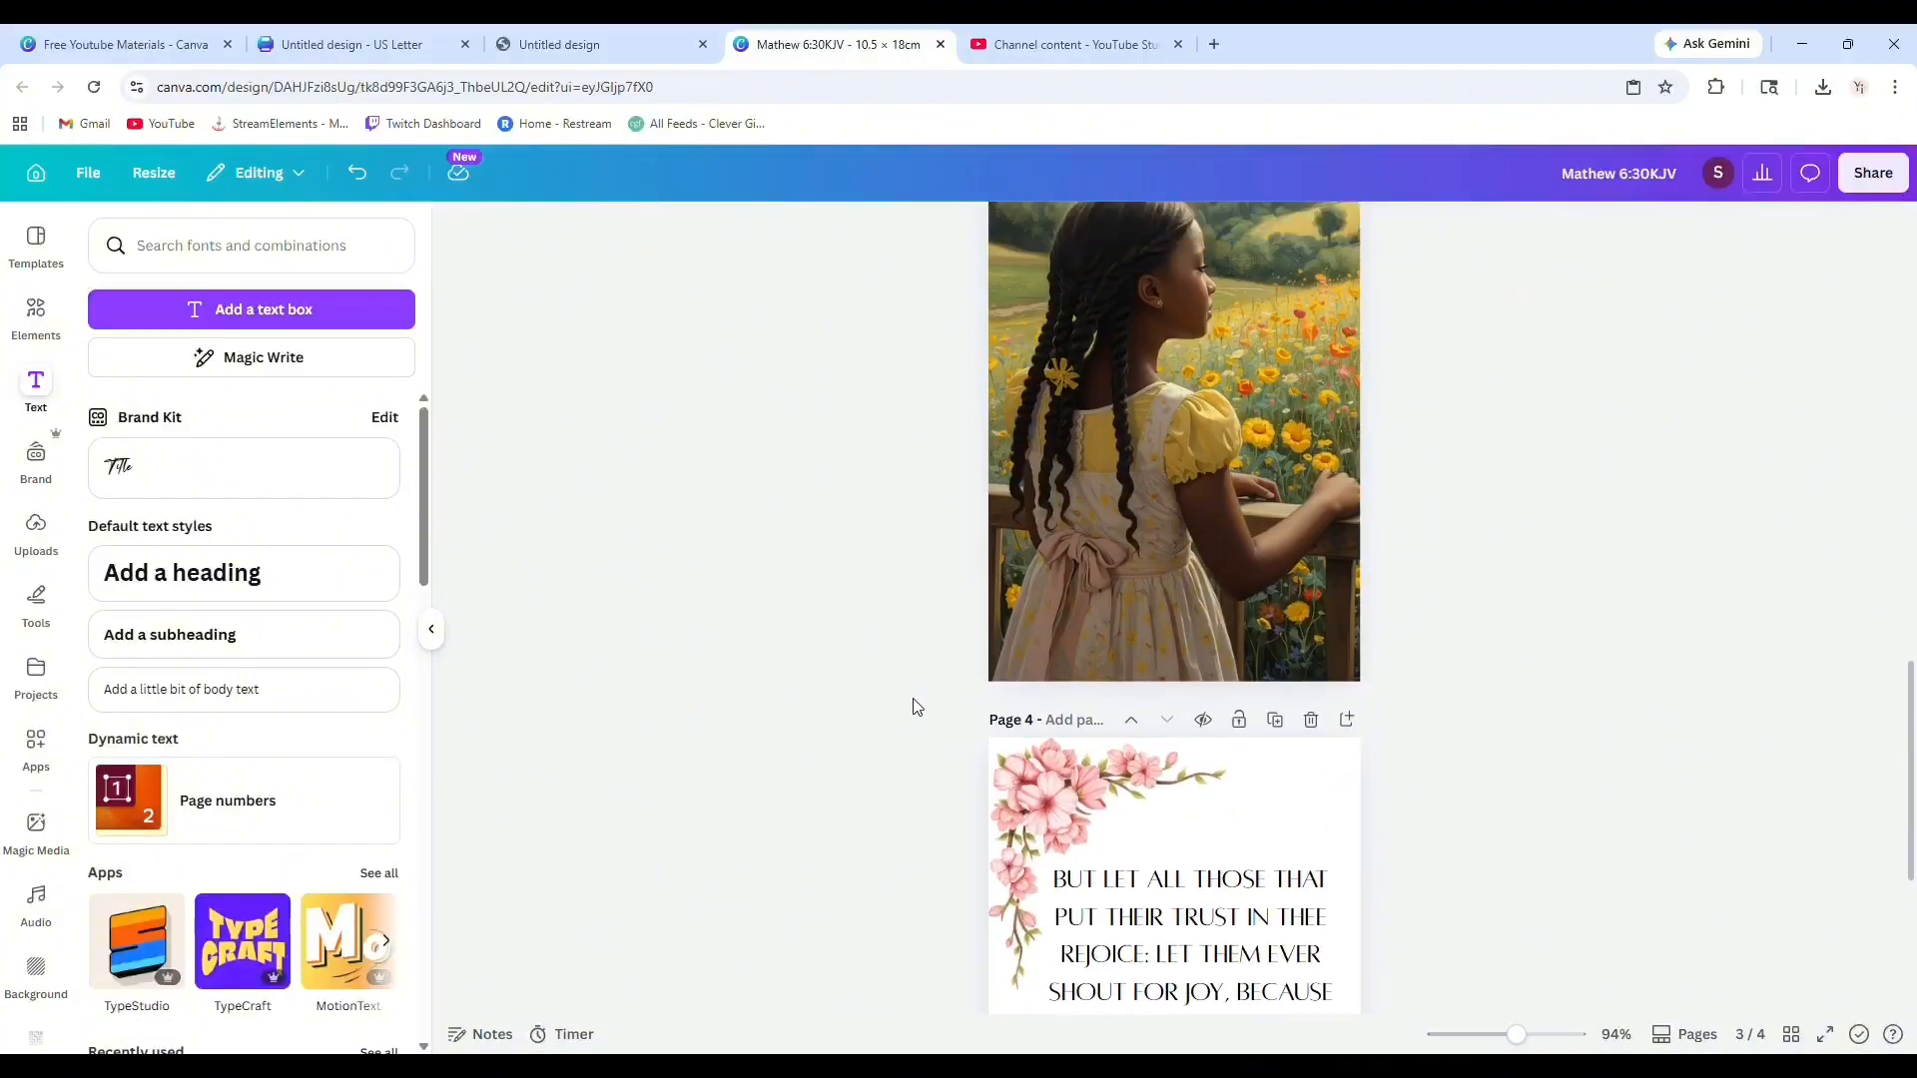
scroll(914, 721, down, 15)
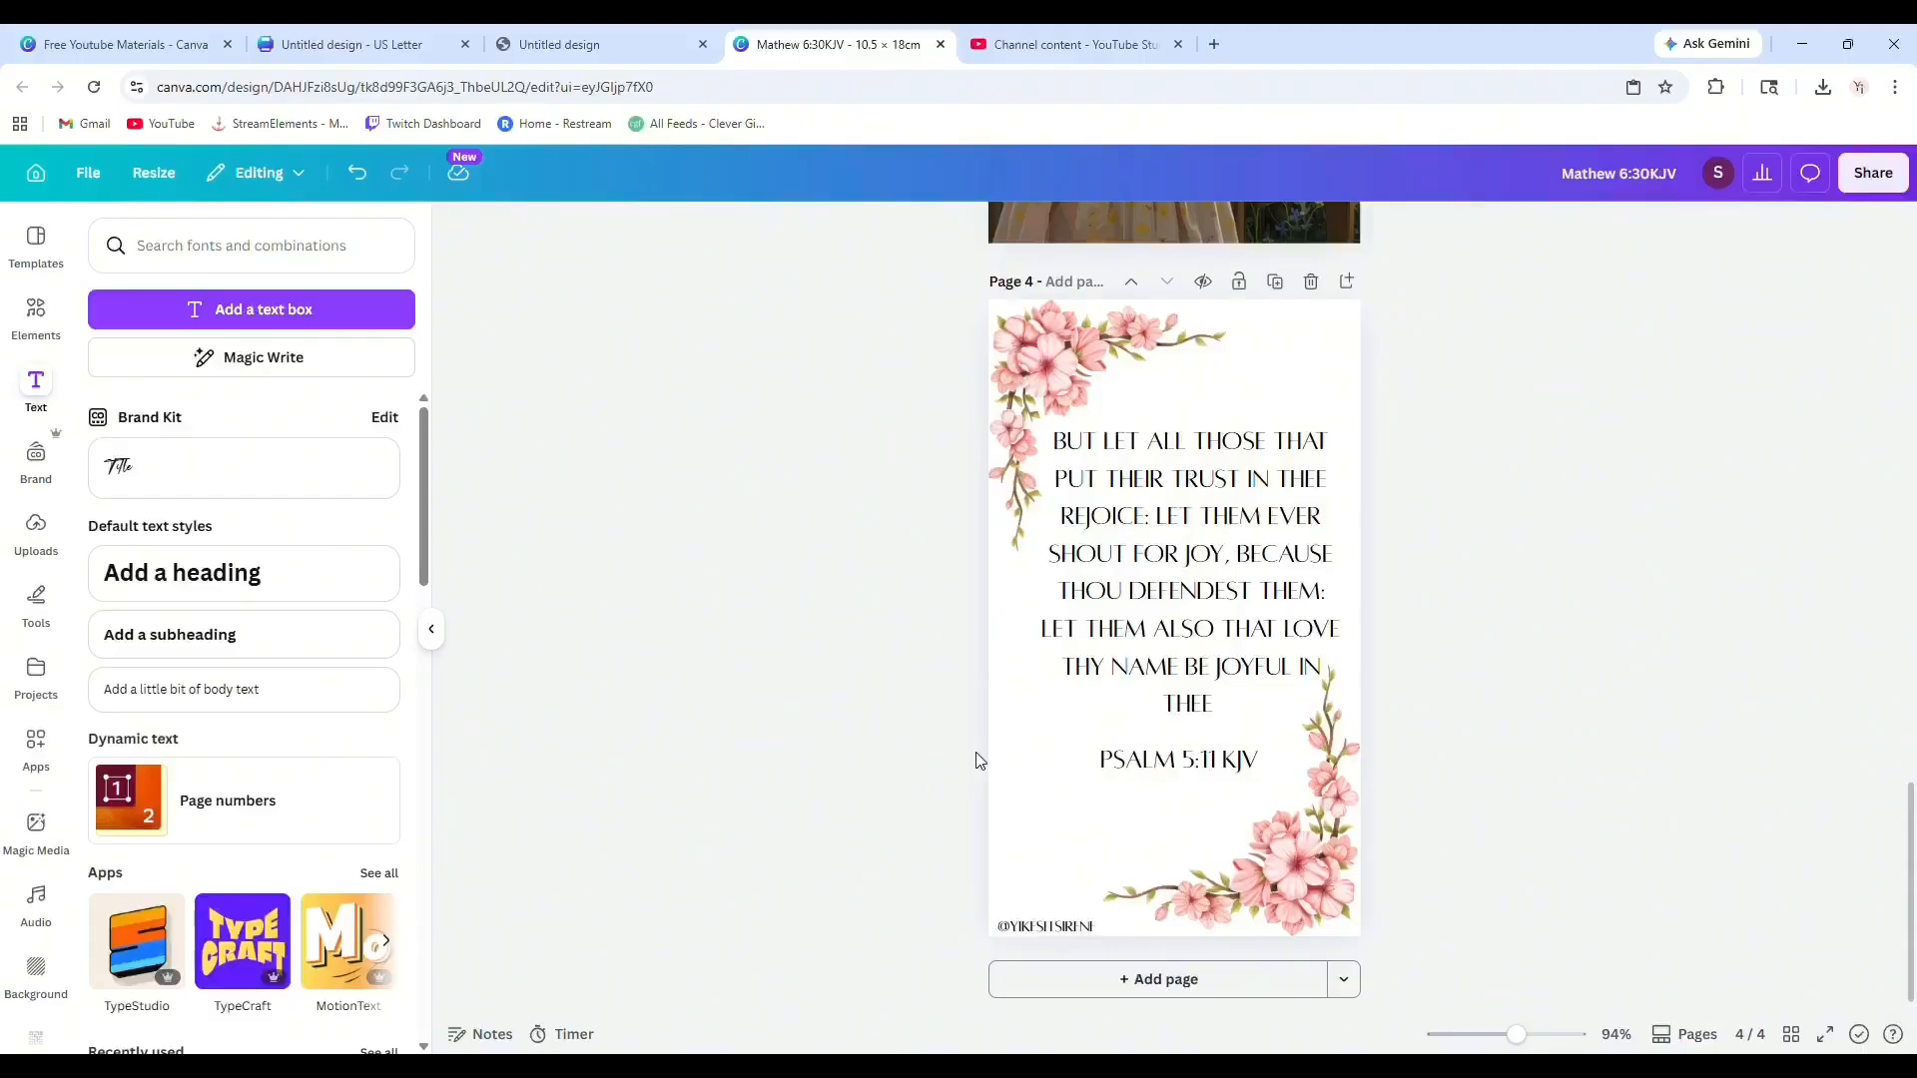
scroll(1098, 692, up, 10)
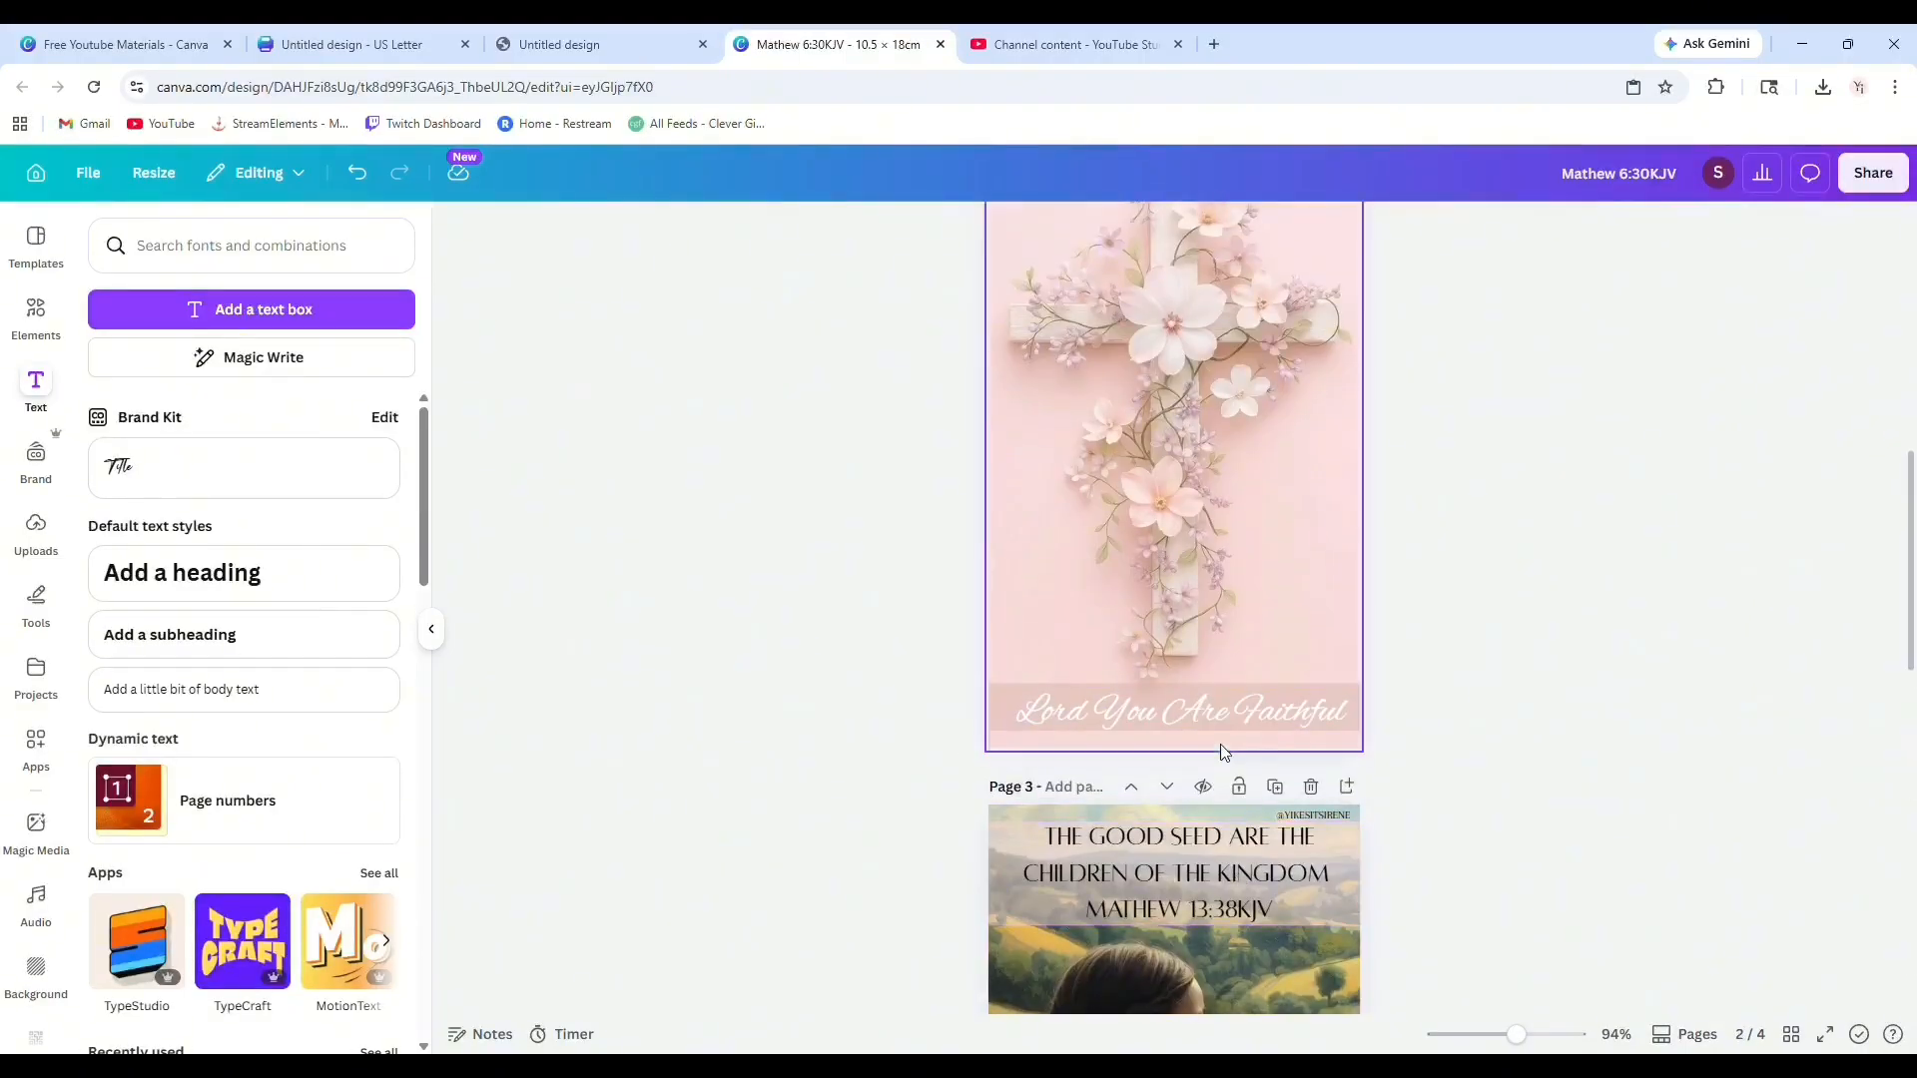
scroll(1220, 745, up, 5)
scroll(1220, 744, up, 3)
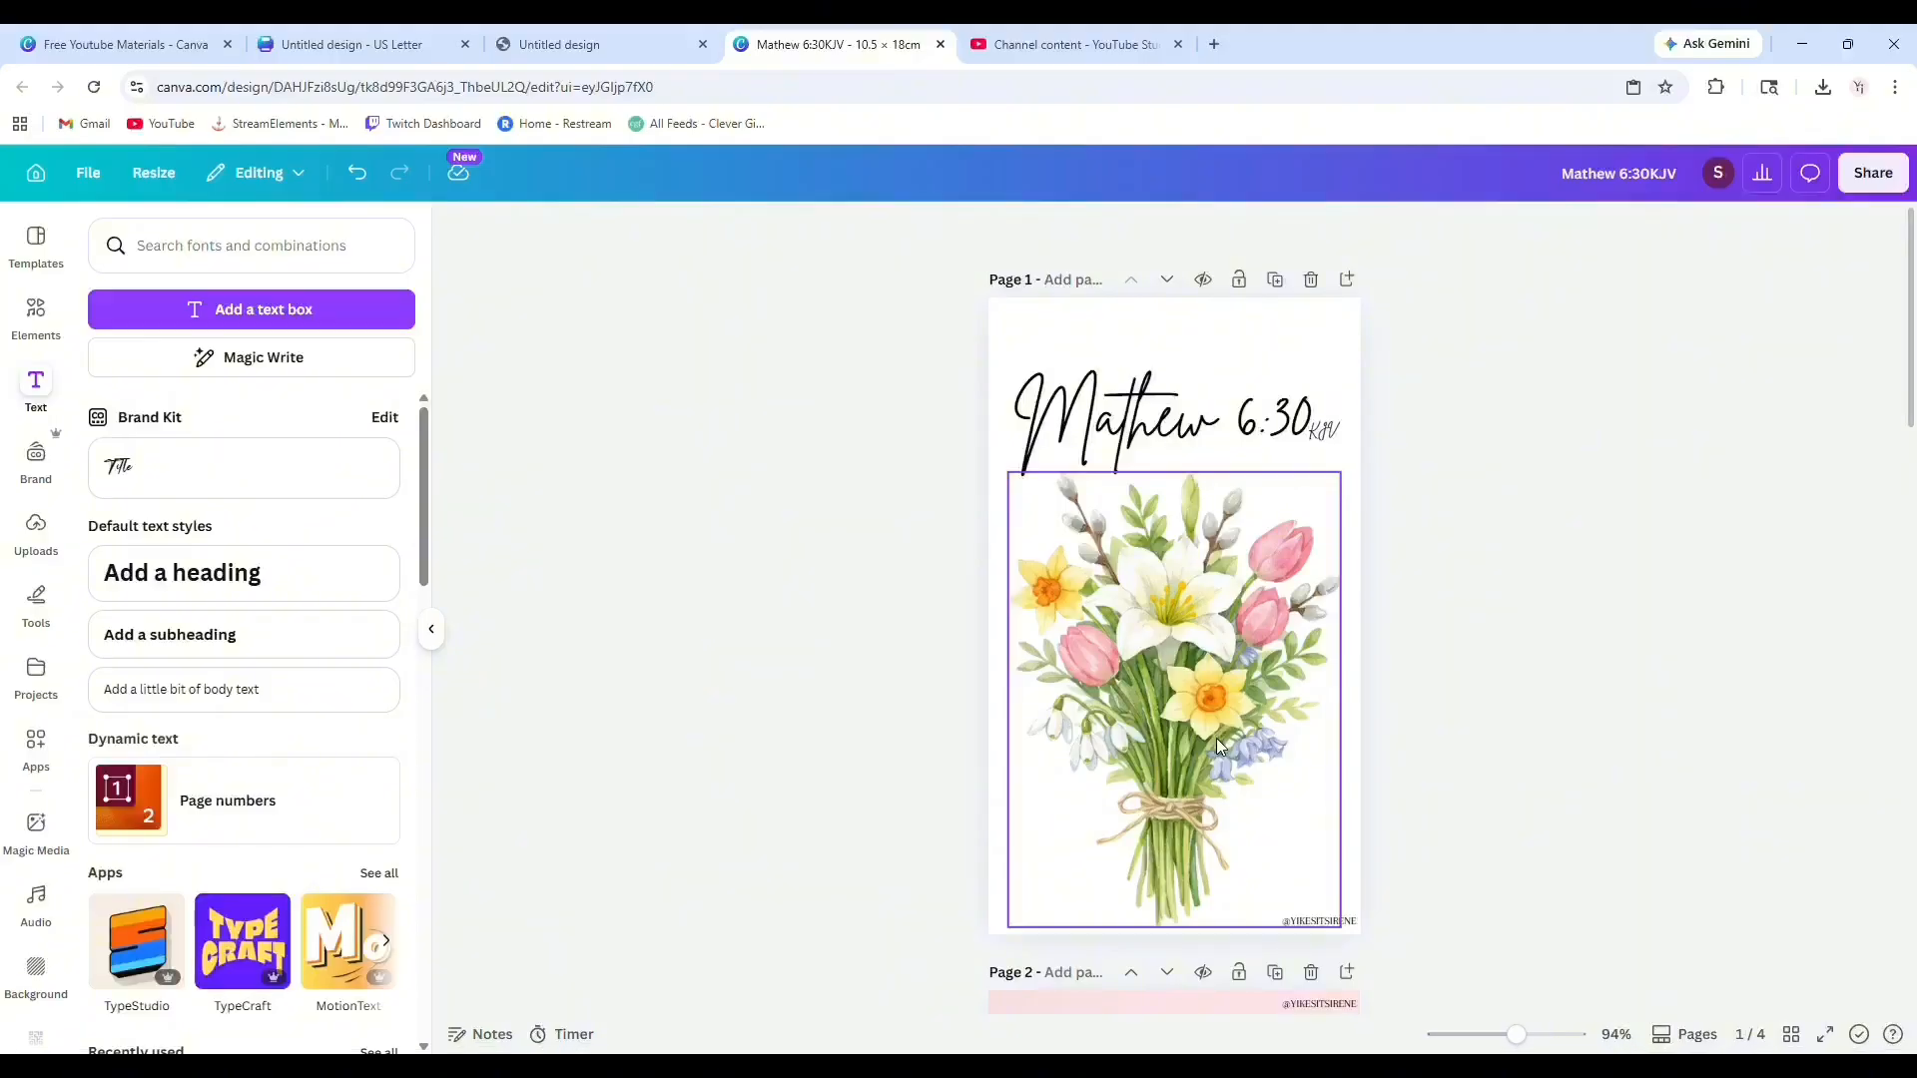
scroll(1208, 733, down, 2)
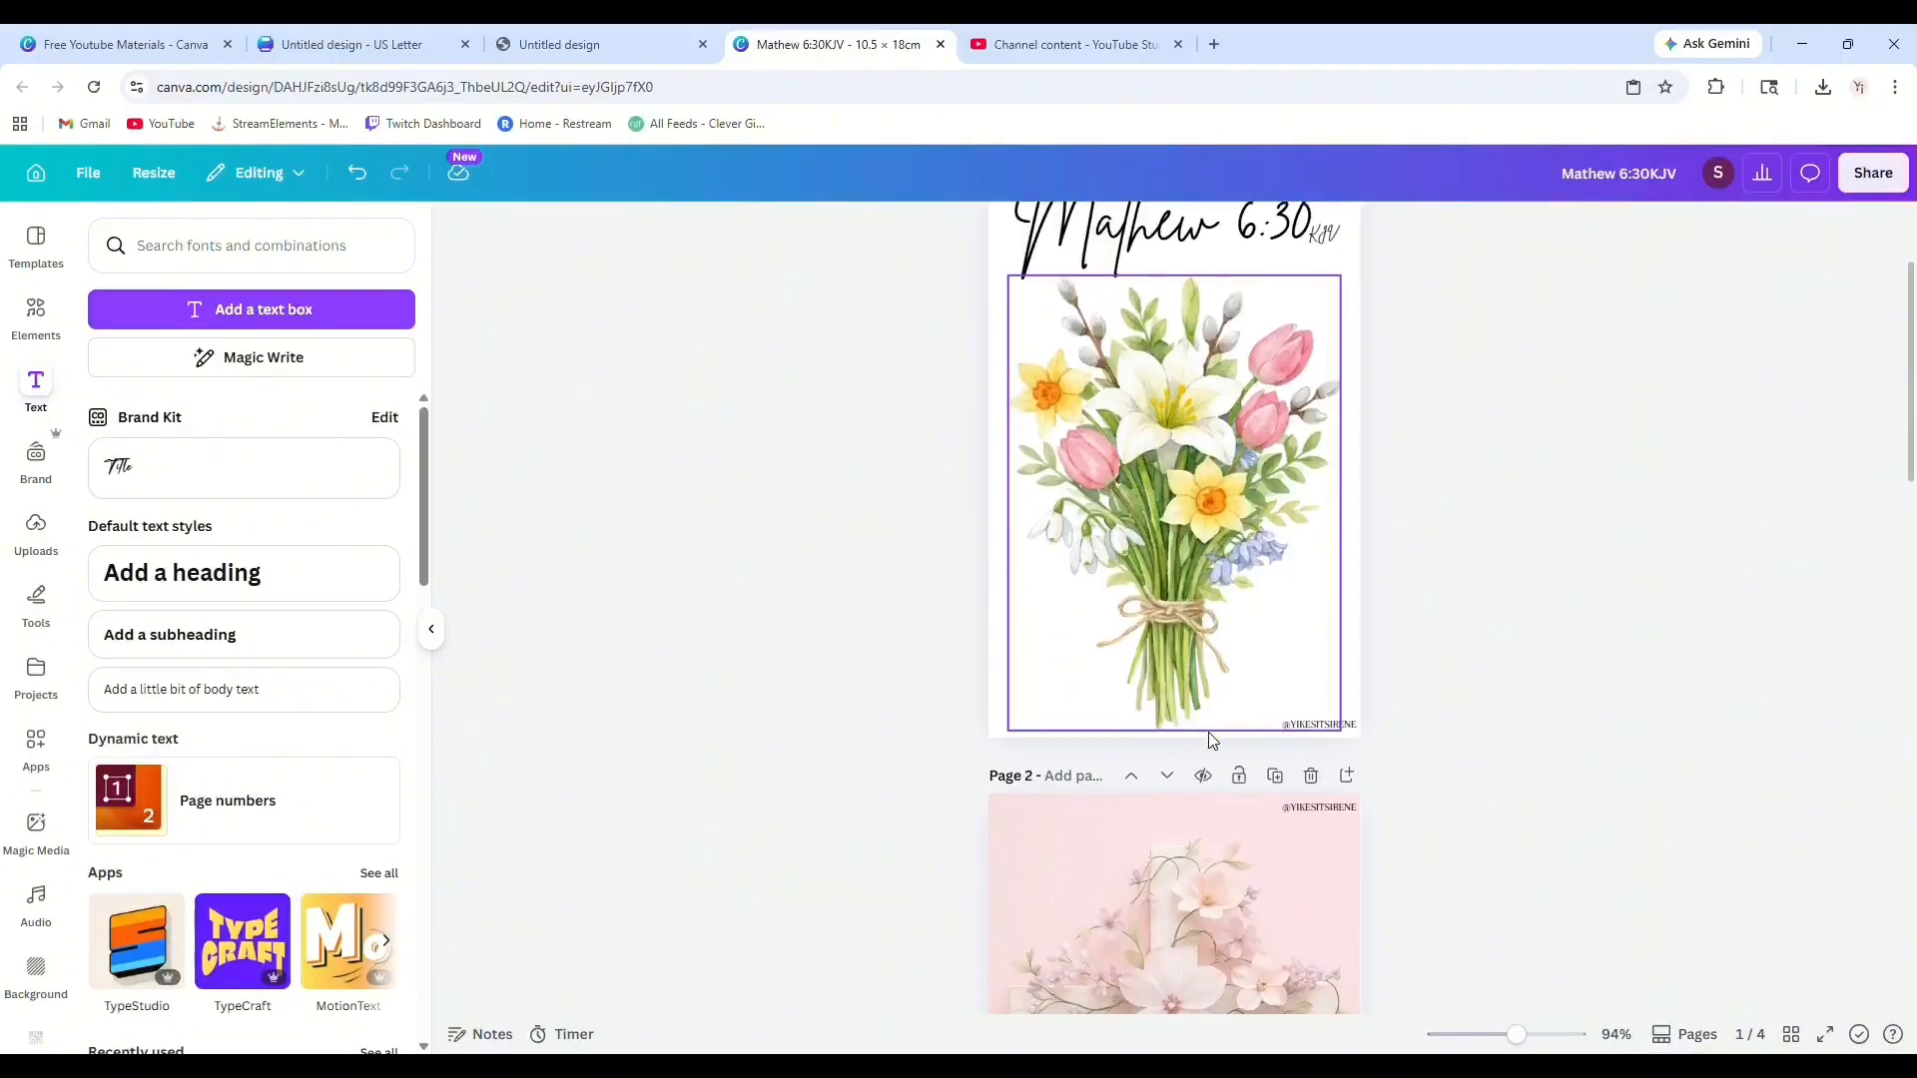
scroll(1210, 739, up, 2)
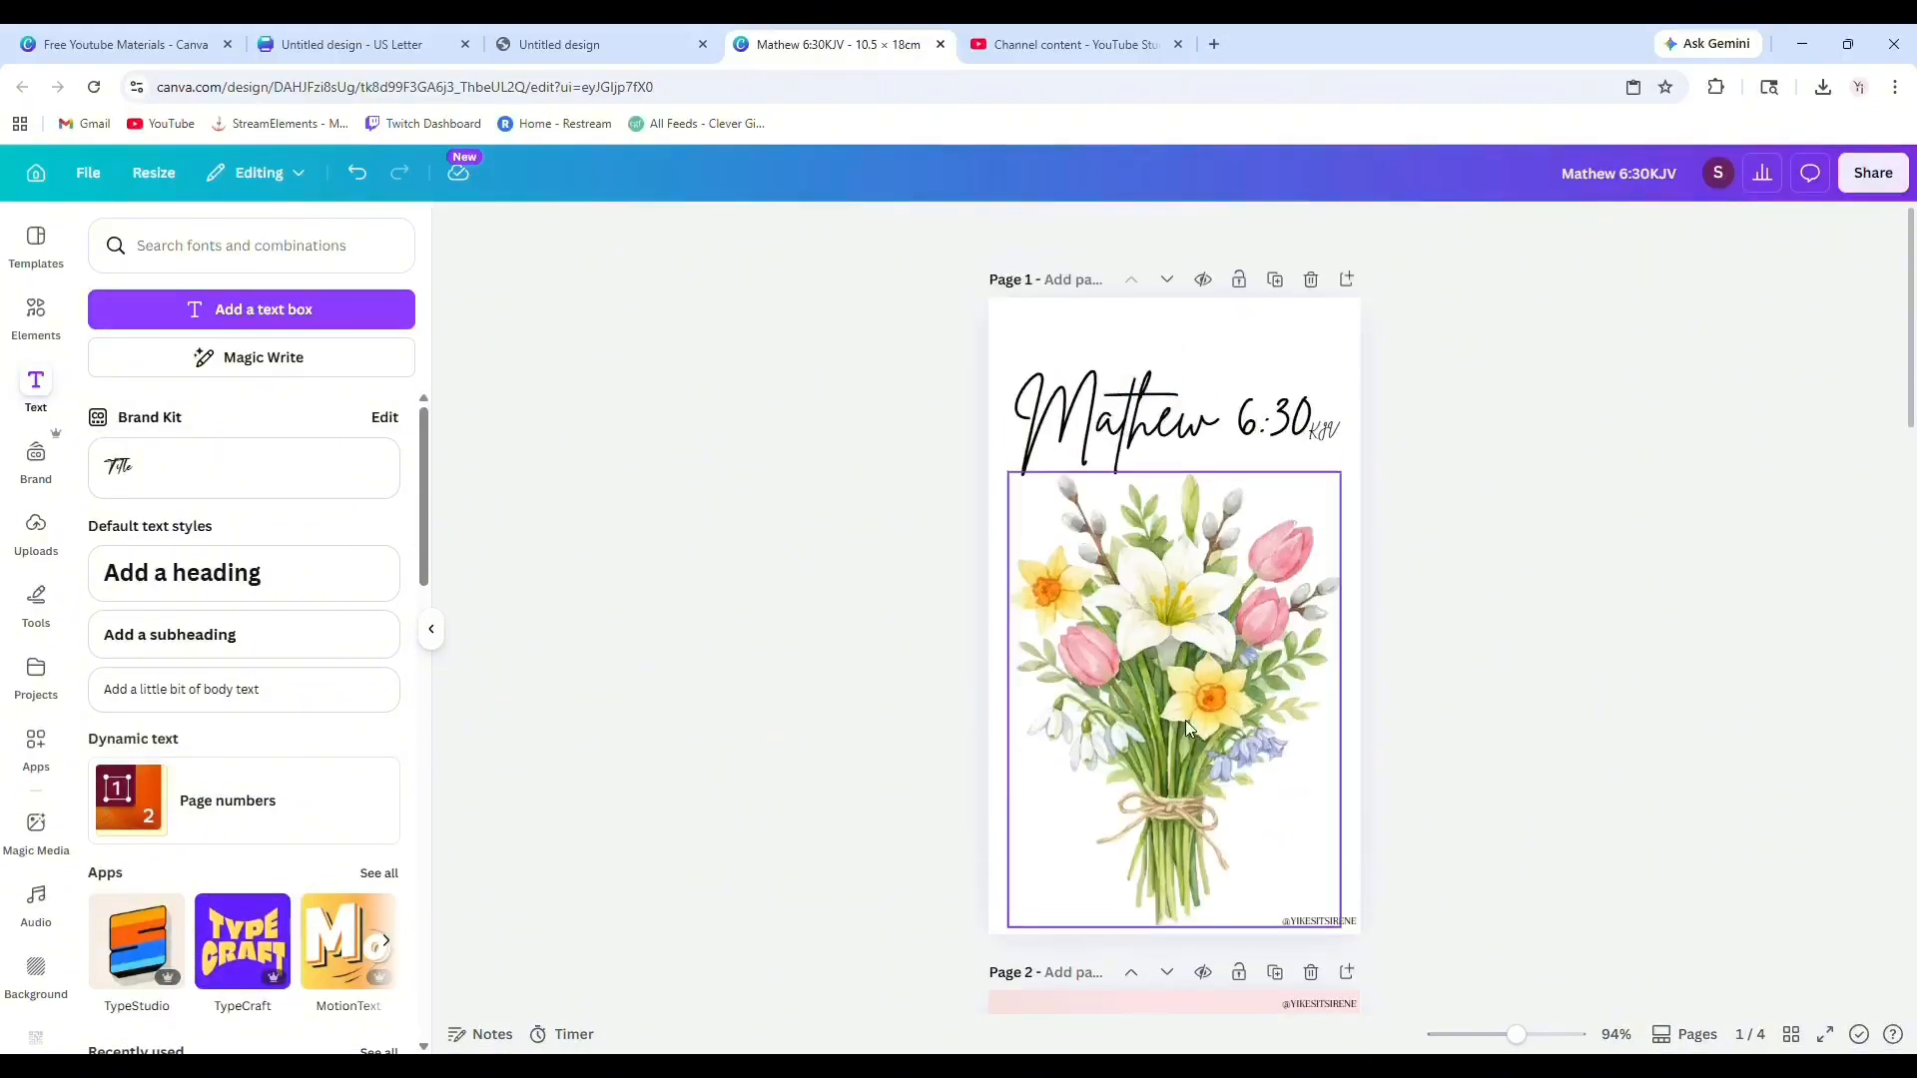
scroll(1184, 720, down, 5)
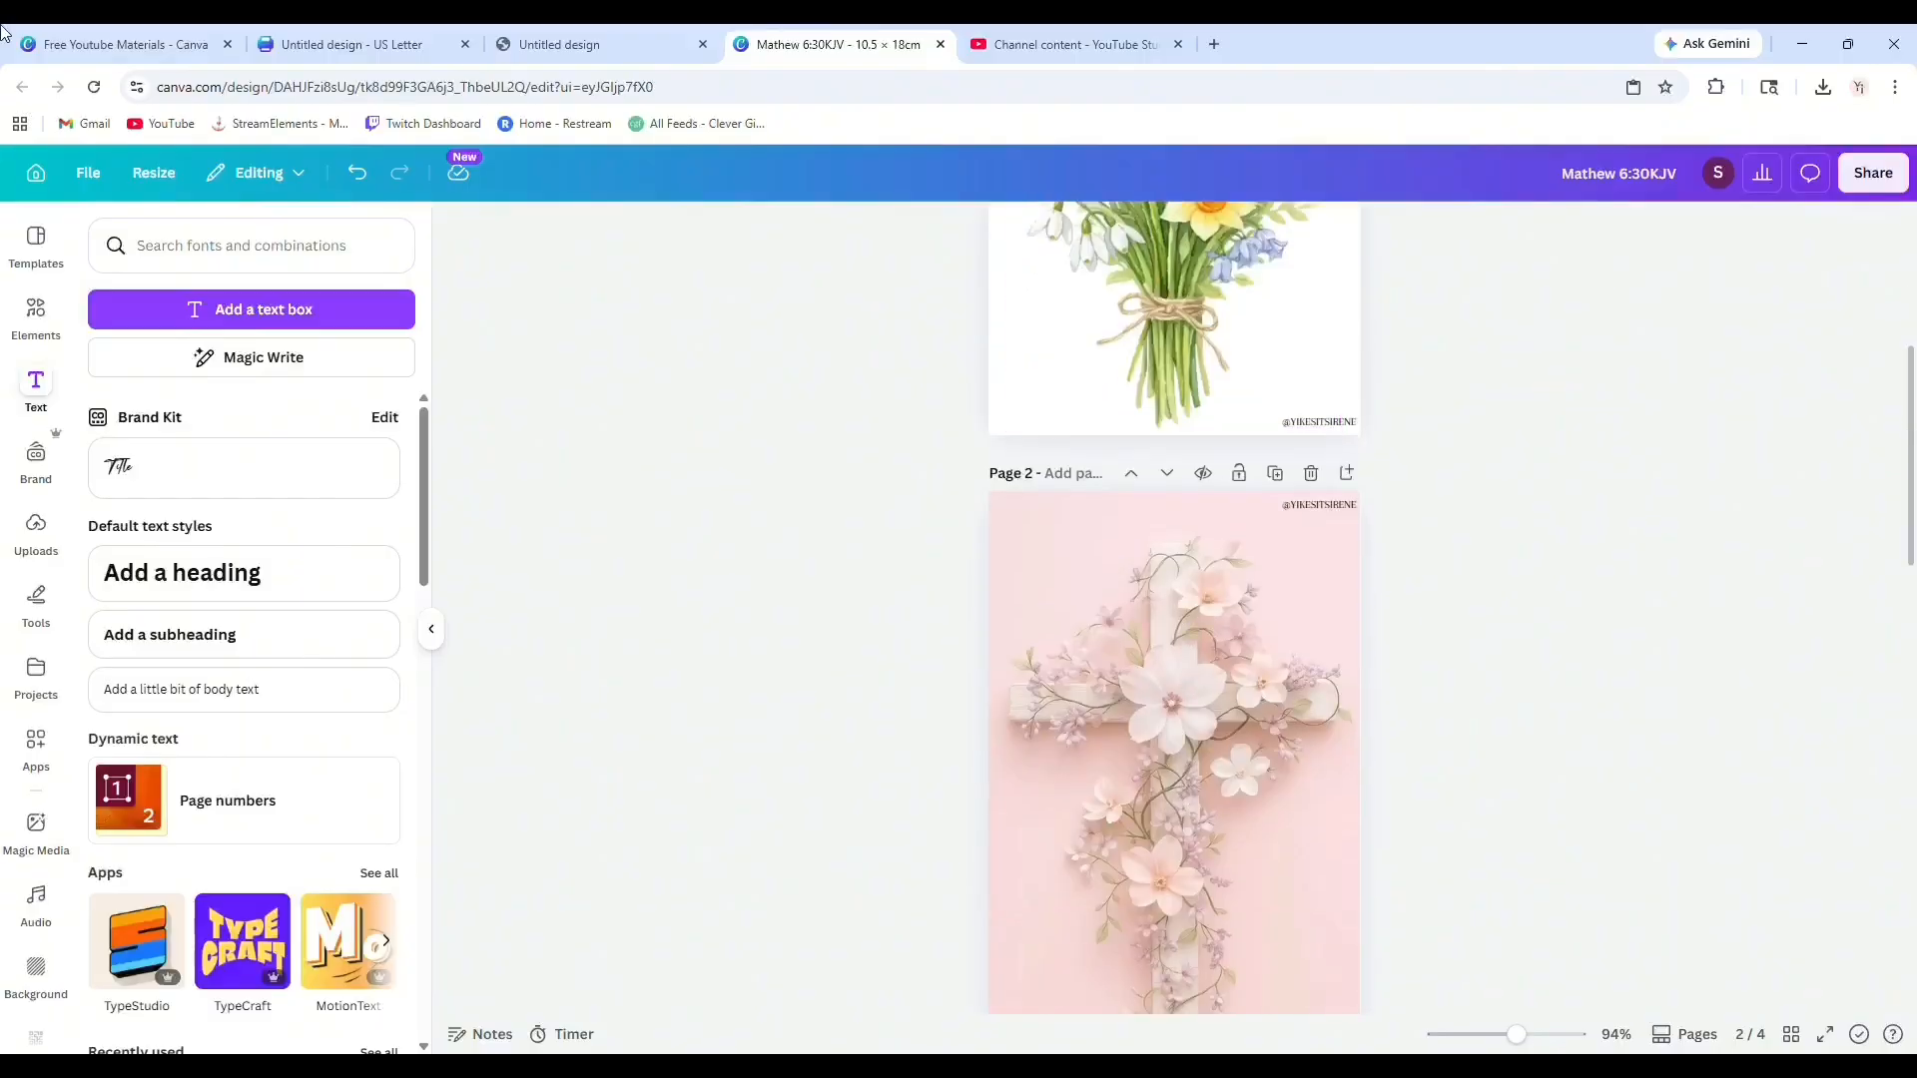
Compare the folder's design thumbnail with the first two pages of the open Mathew 6:30KJV design.
click(115, 44)
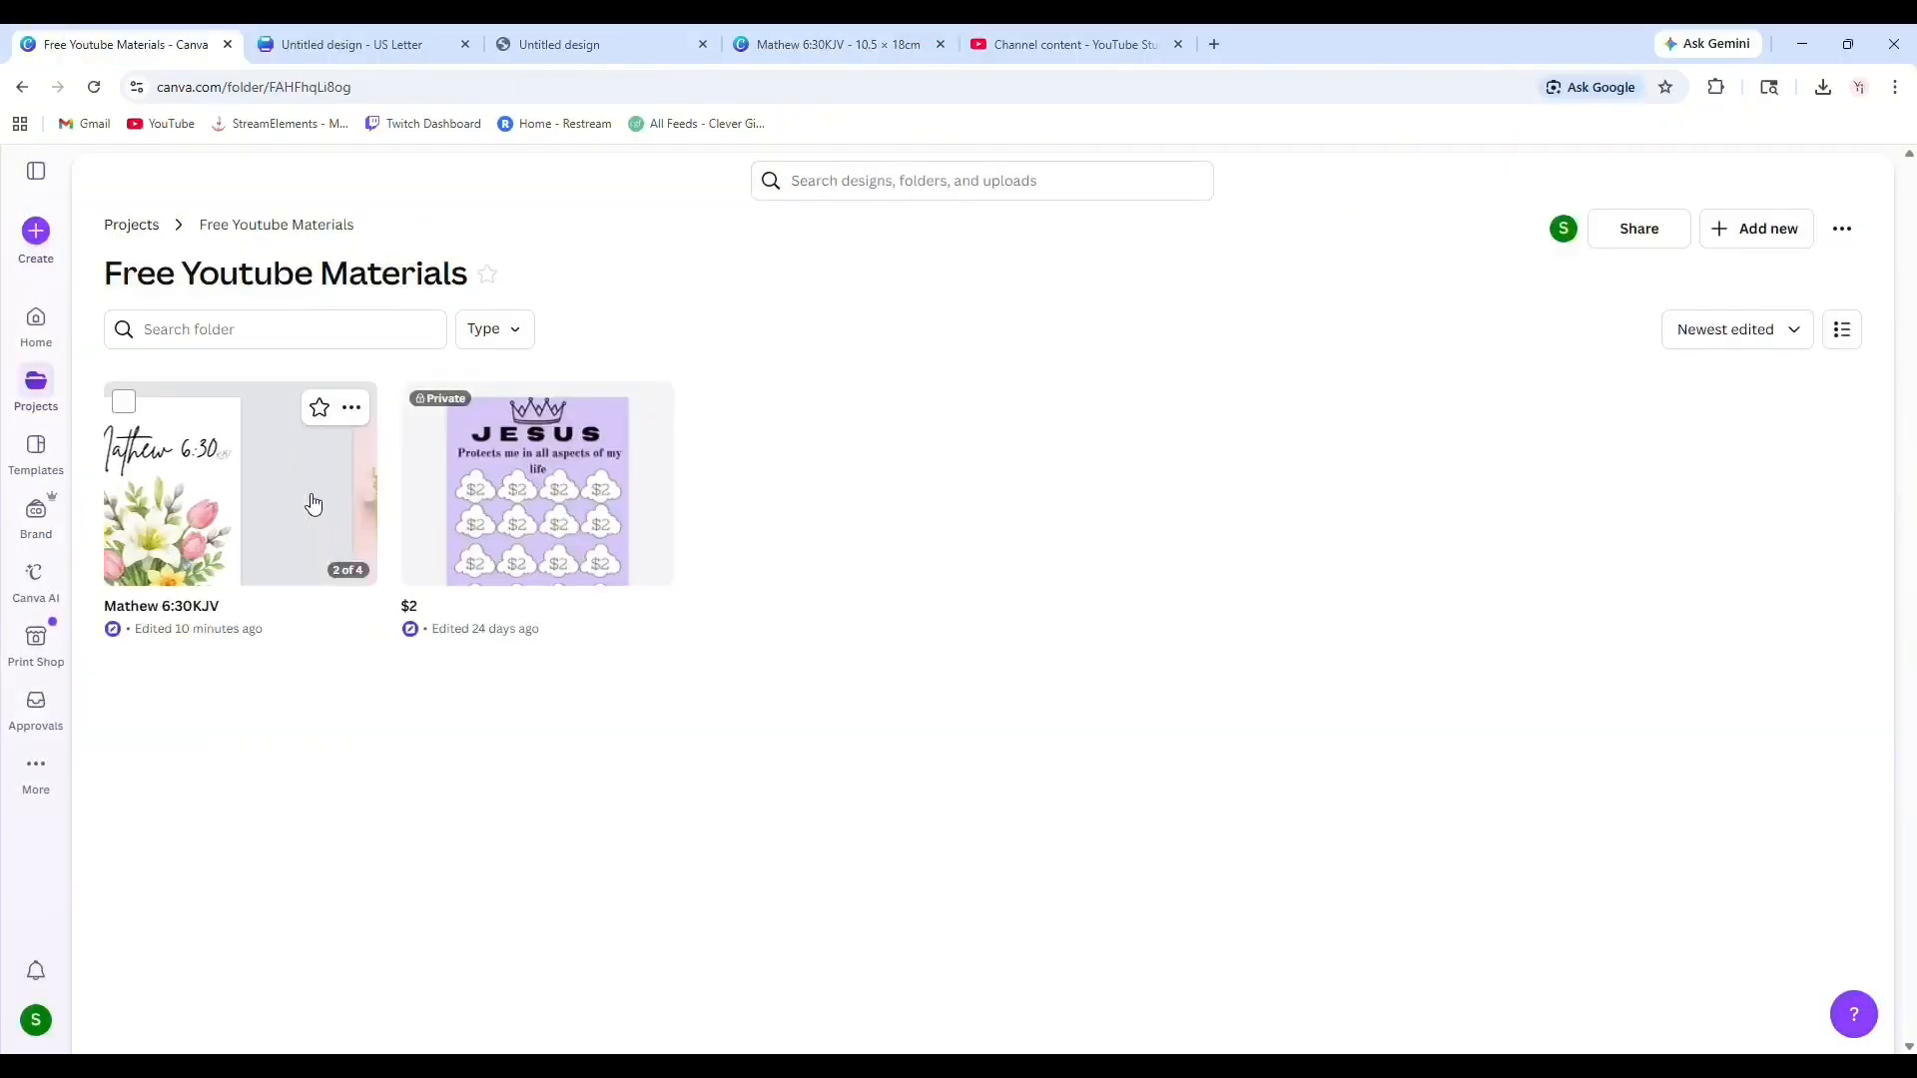
mouse_move(304, 513)
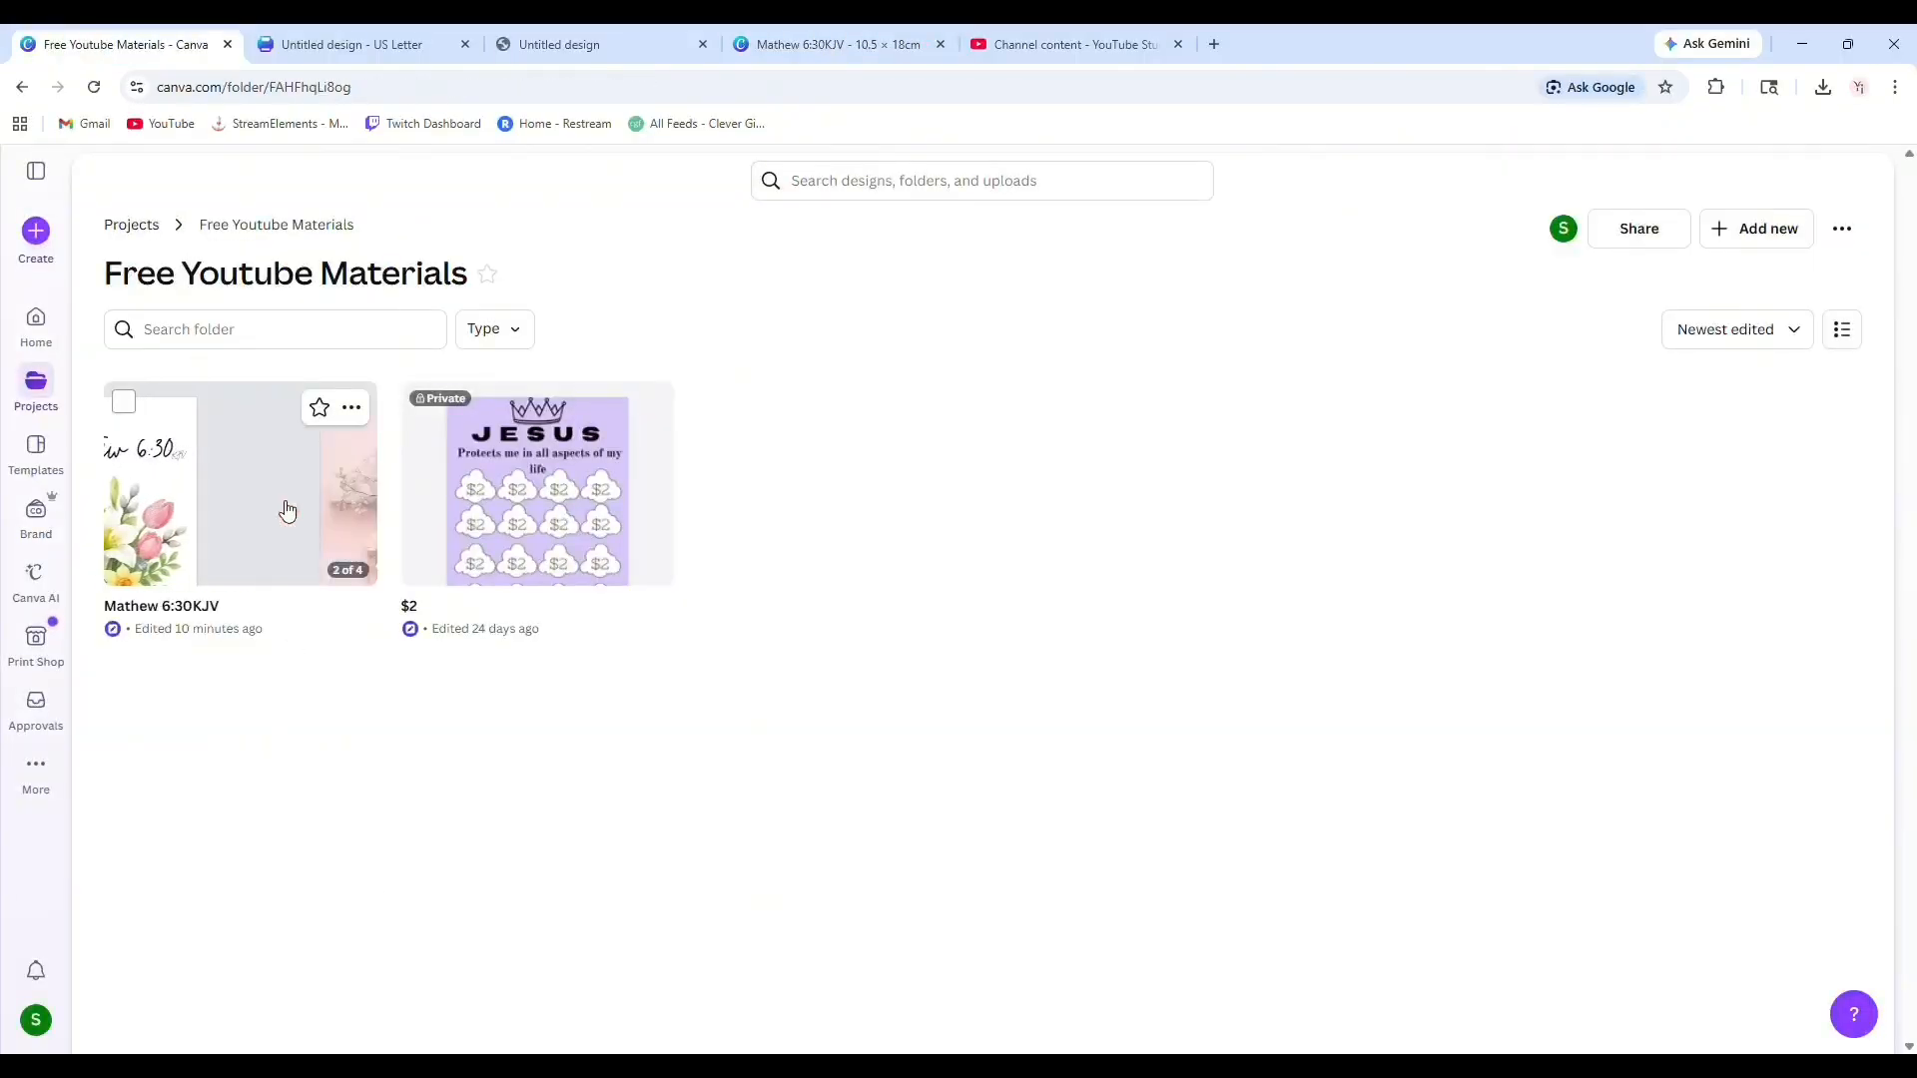
click(816, 44)
scroll(1214, 843, up, 5)
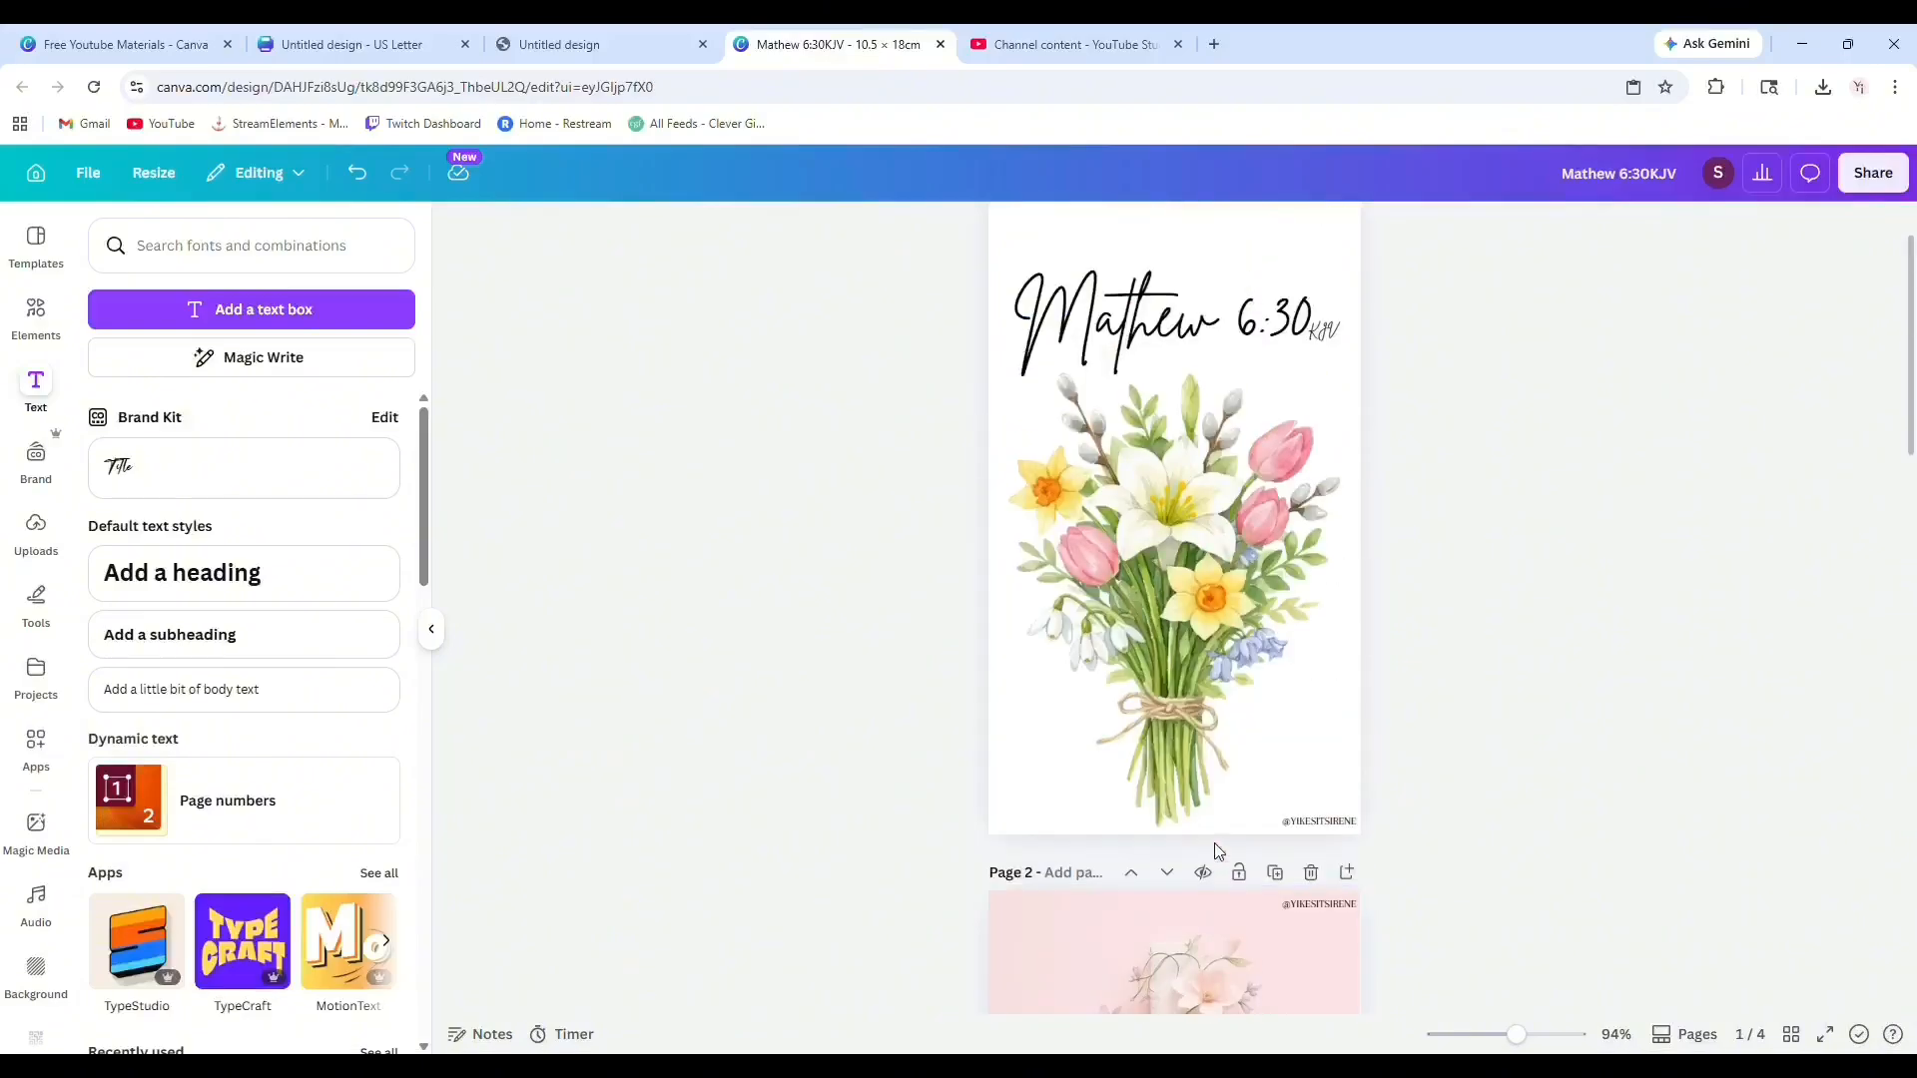
scroll(1194, 843, down, 4)
scroll(1198, 850, down, 3)
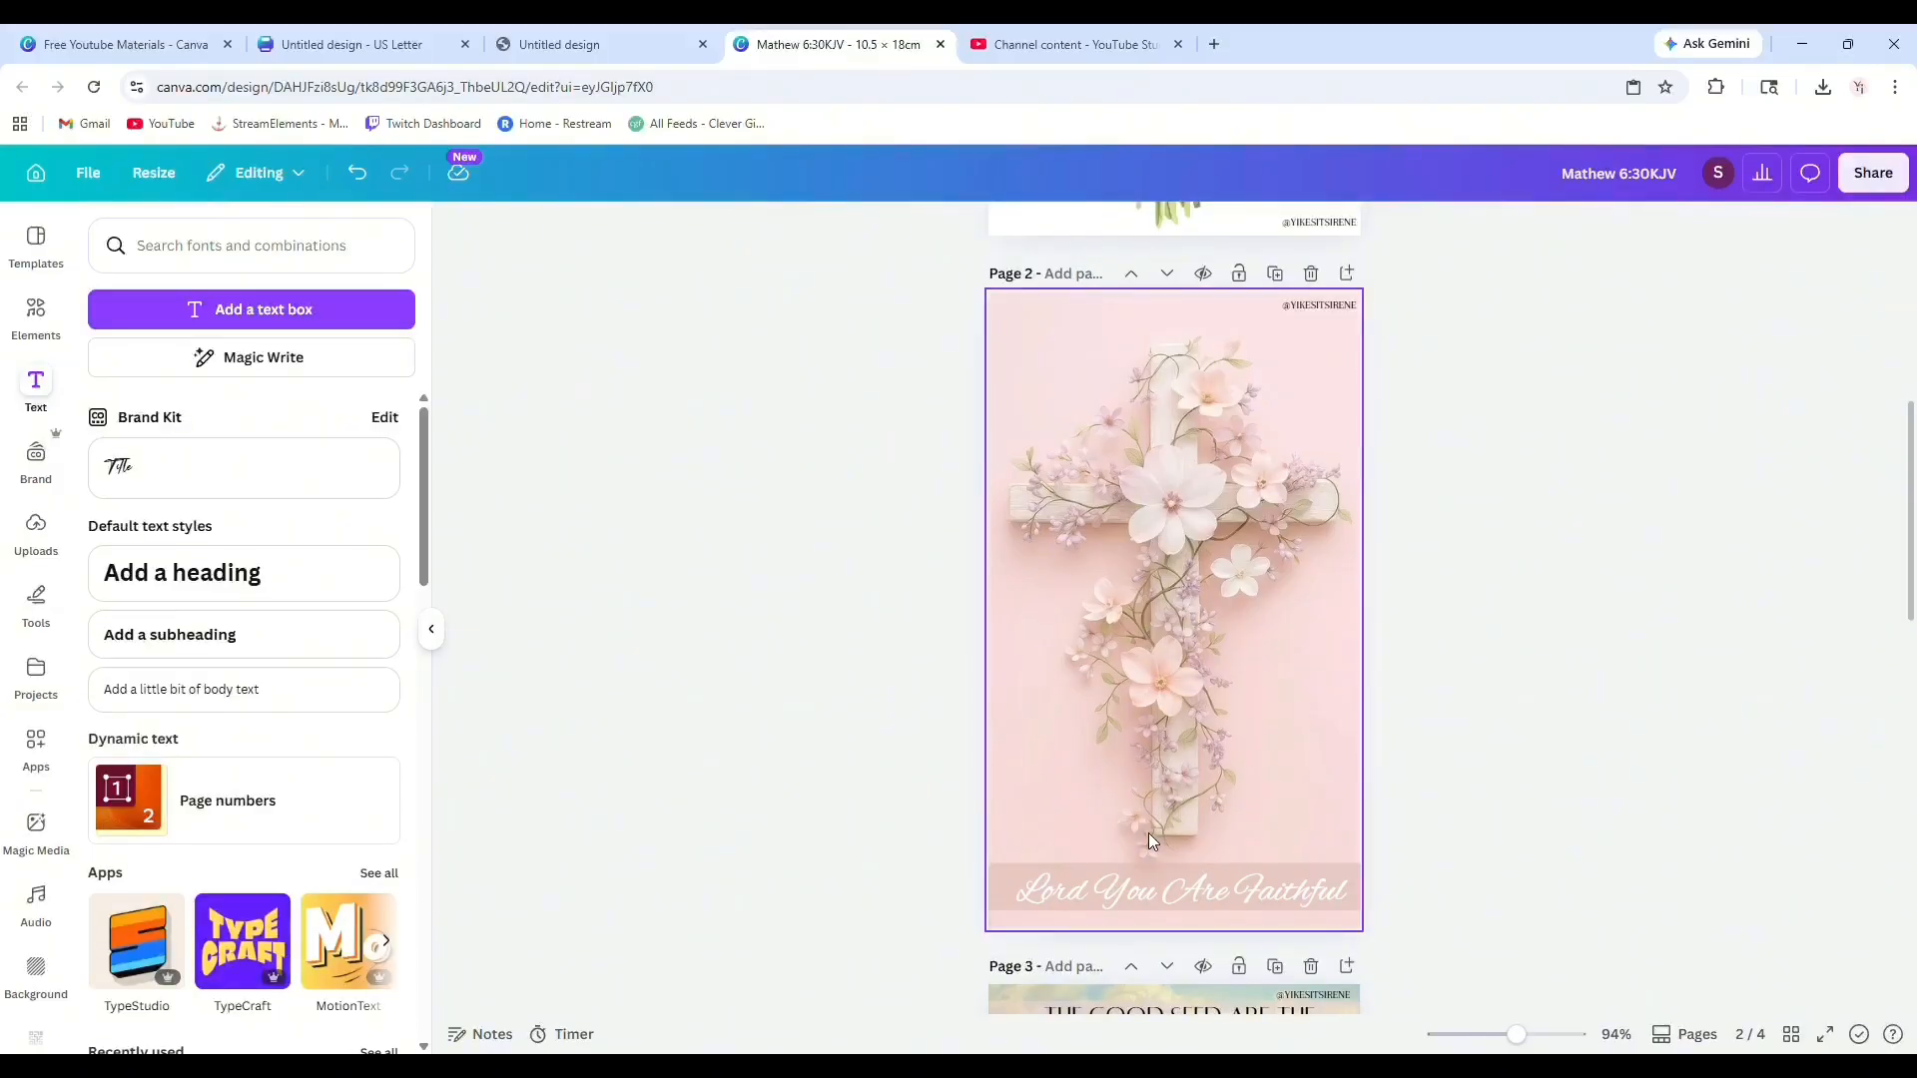
click(115, 44)
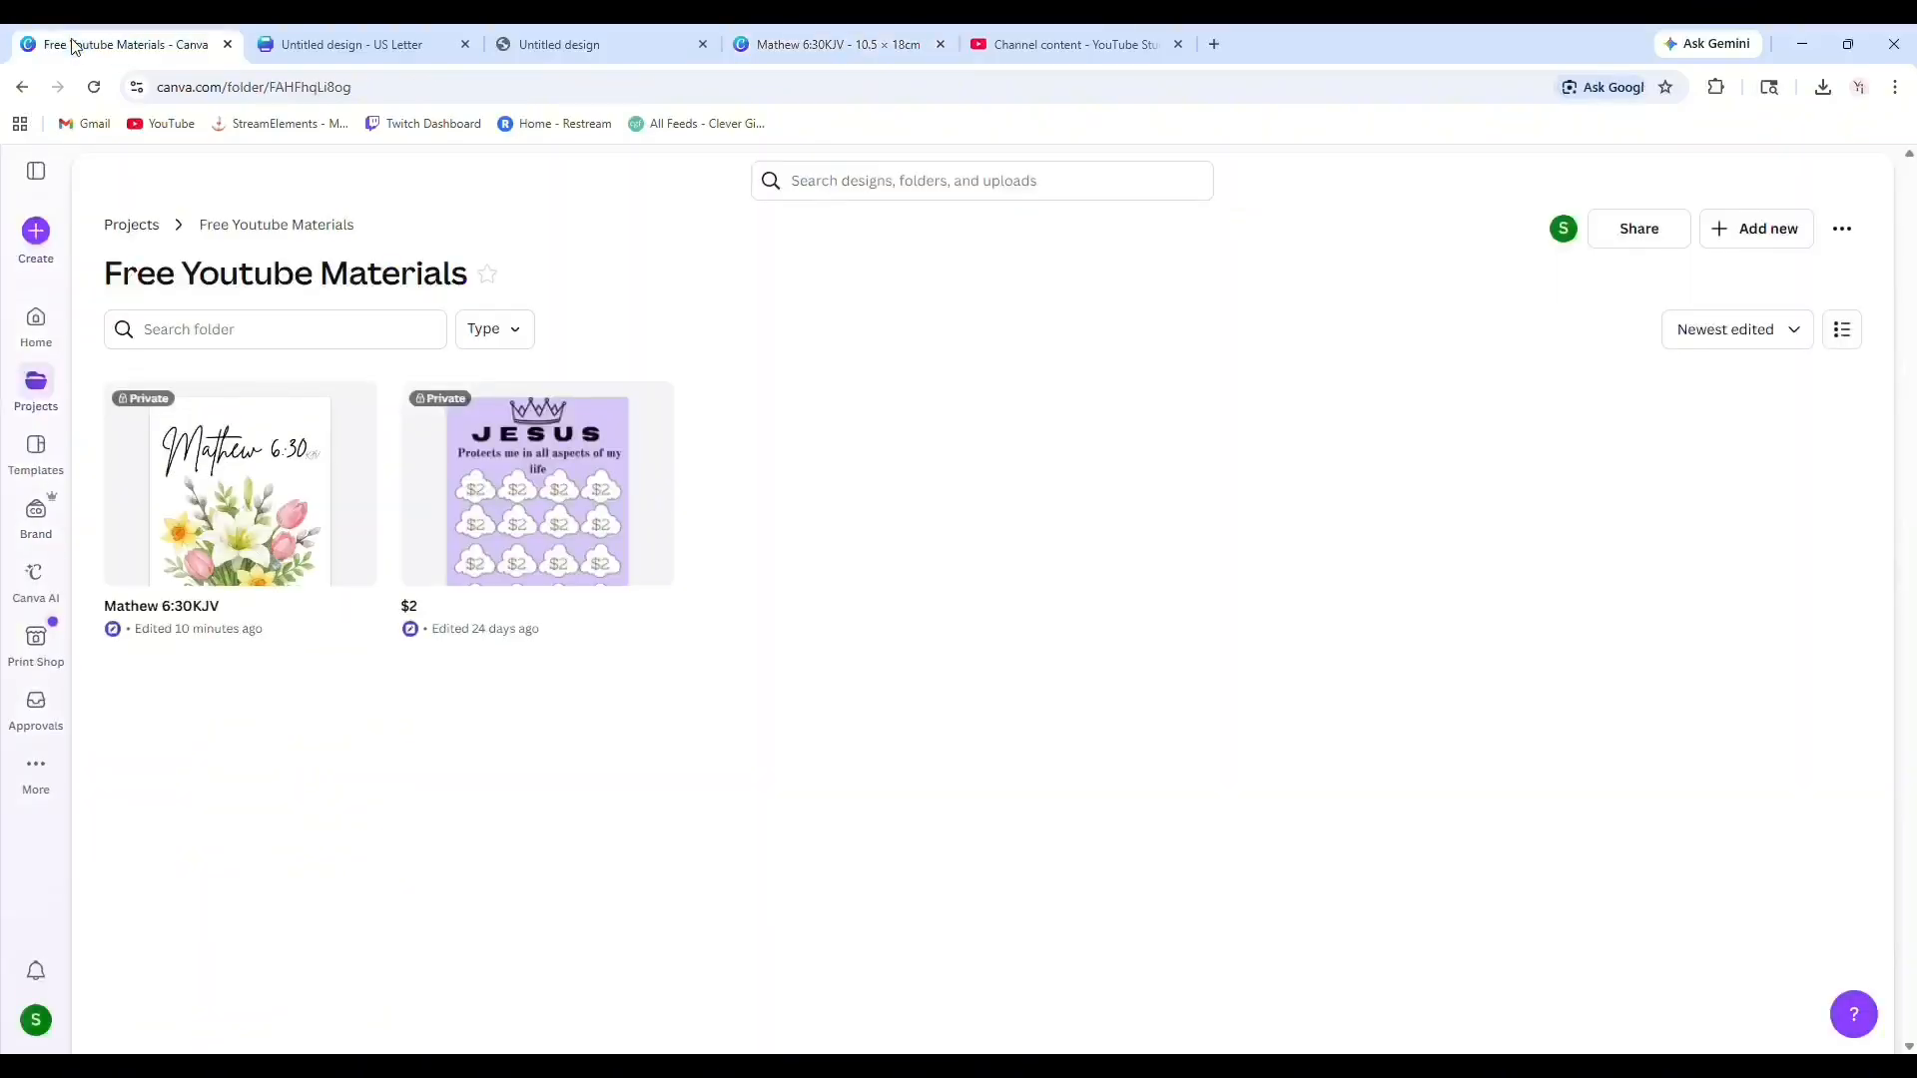
Create a new Letter (Portrait) design by searching the design types for letter.
click(40, 242)
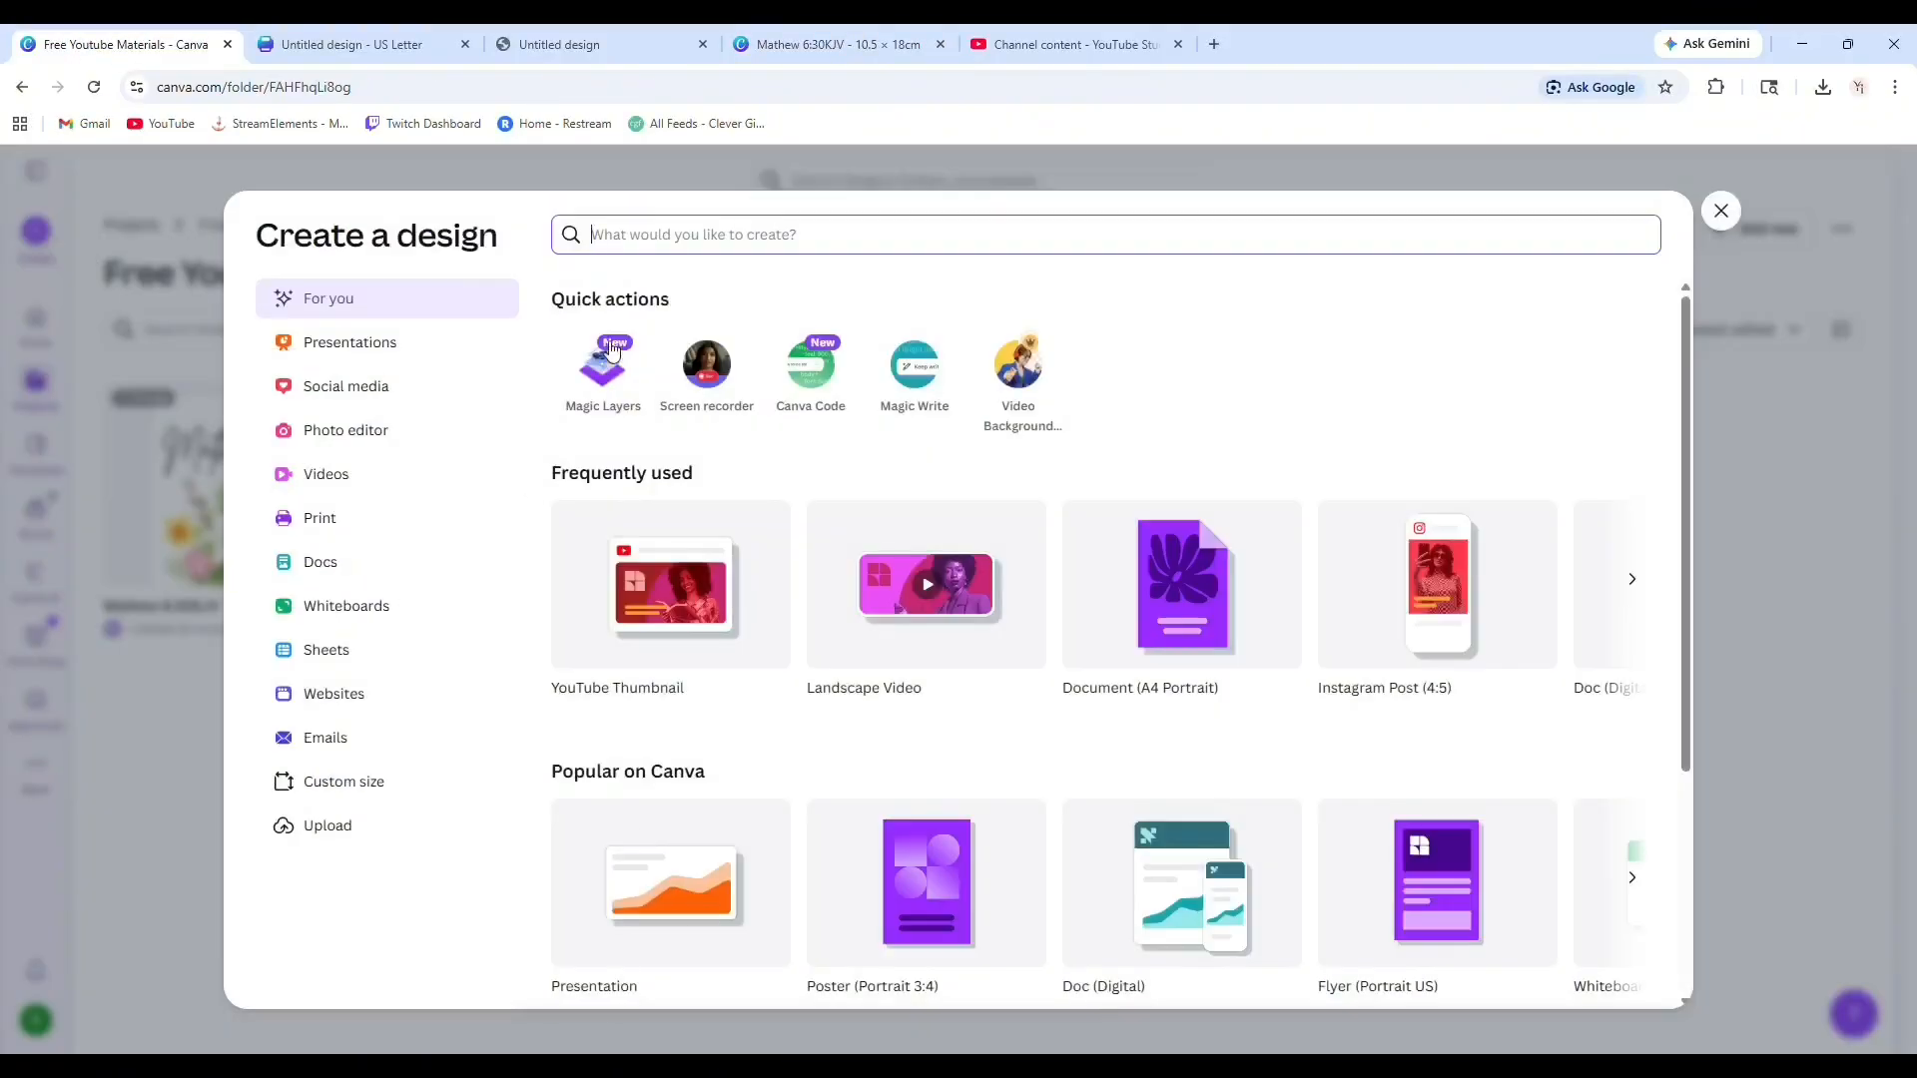
text(letter)
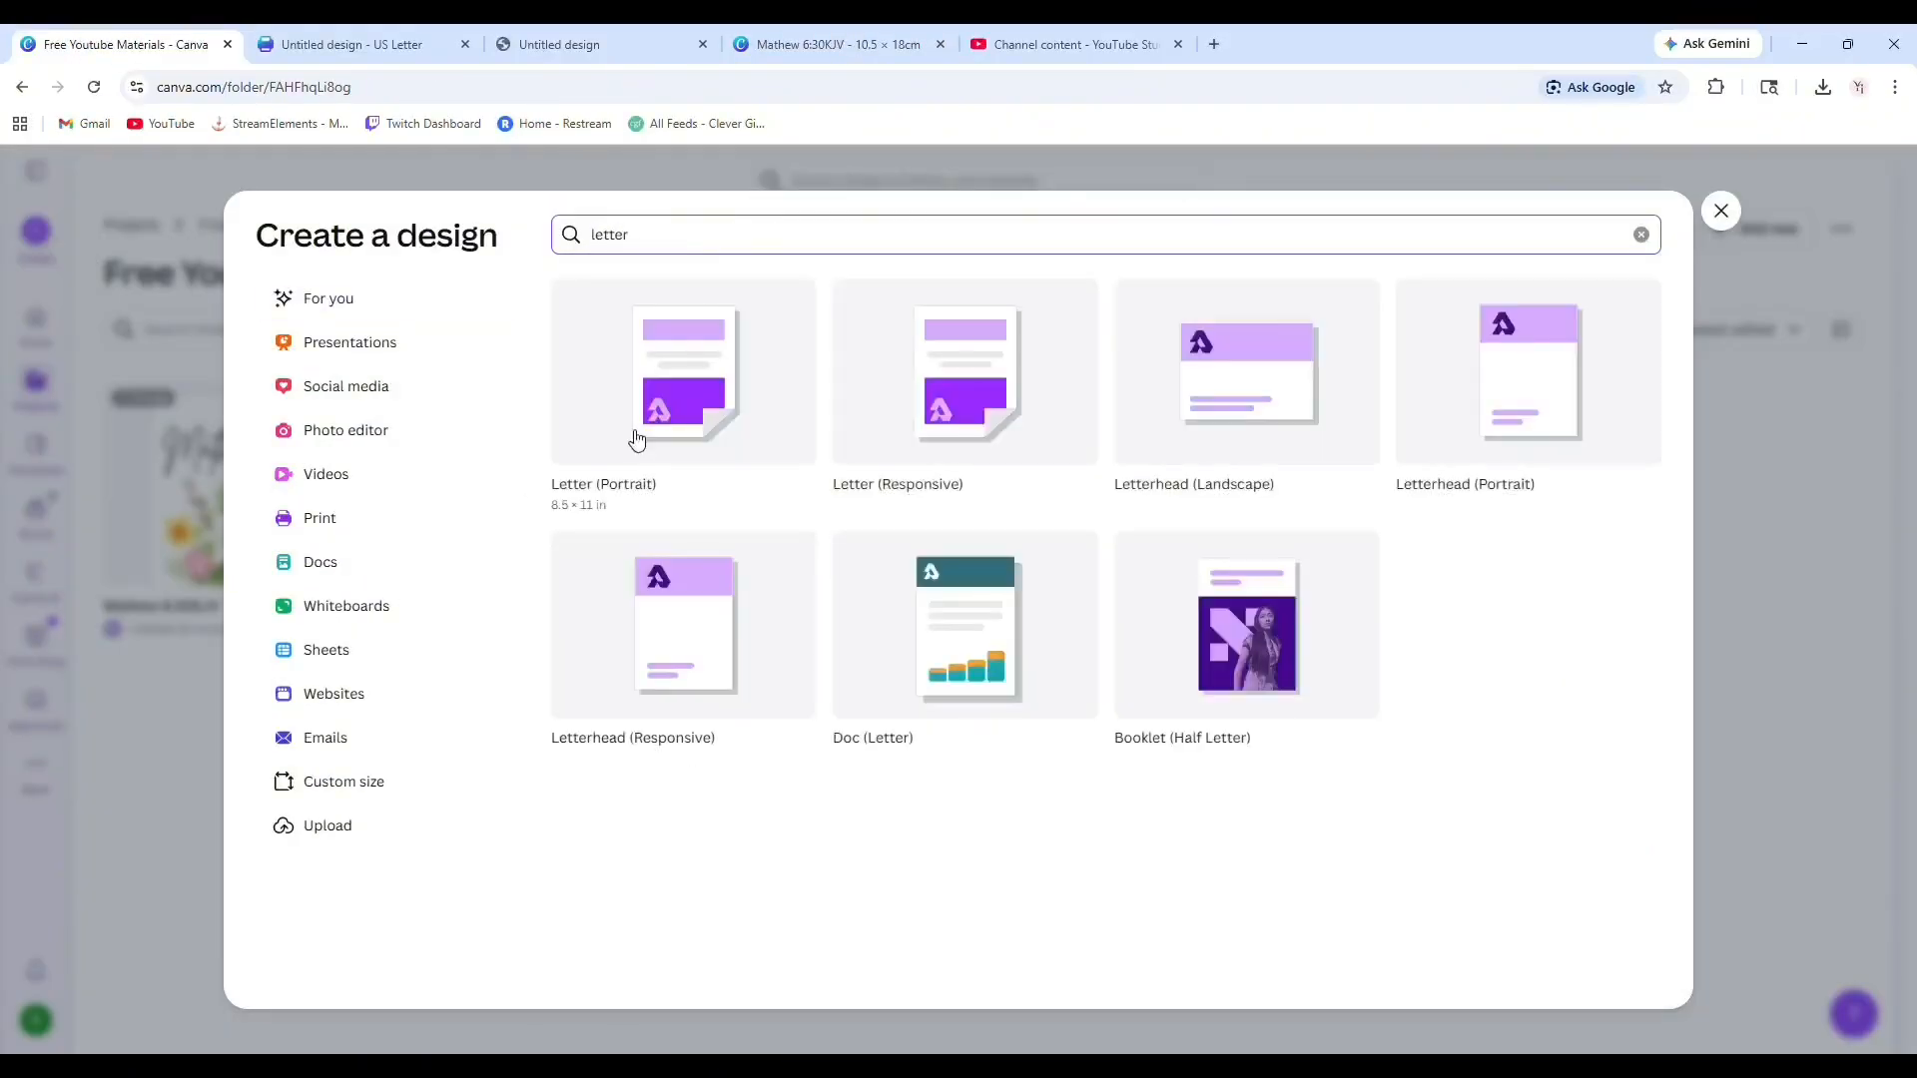
click(627, 422)
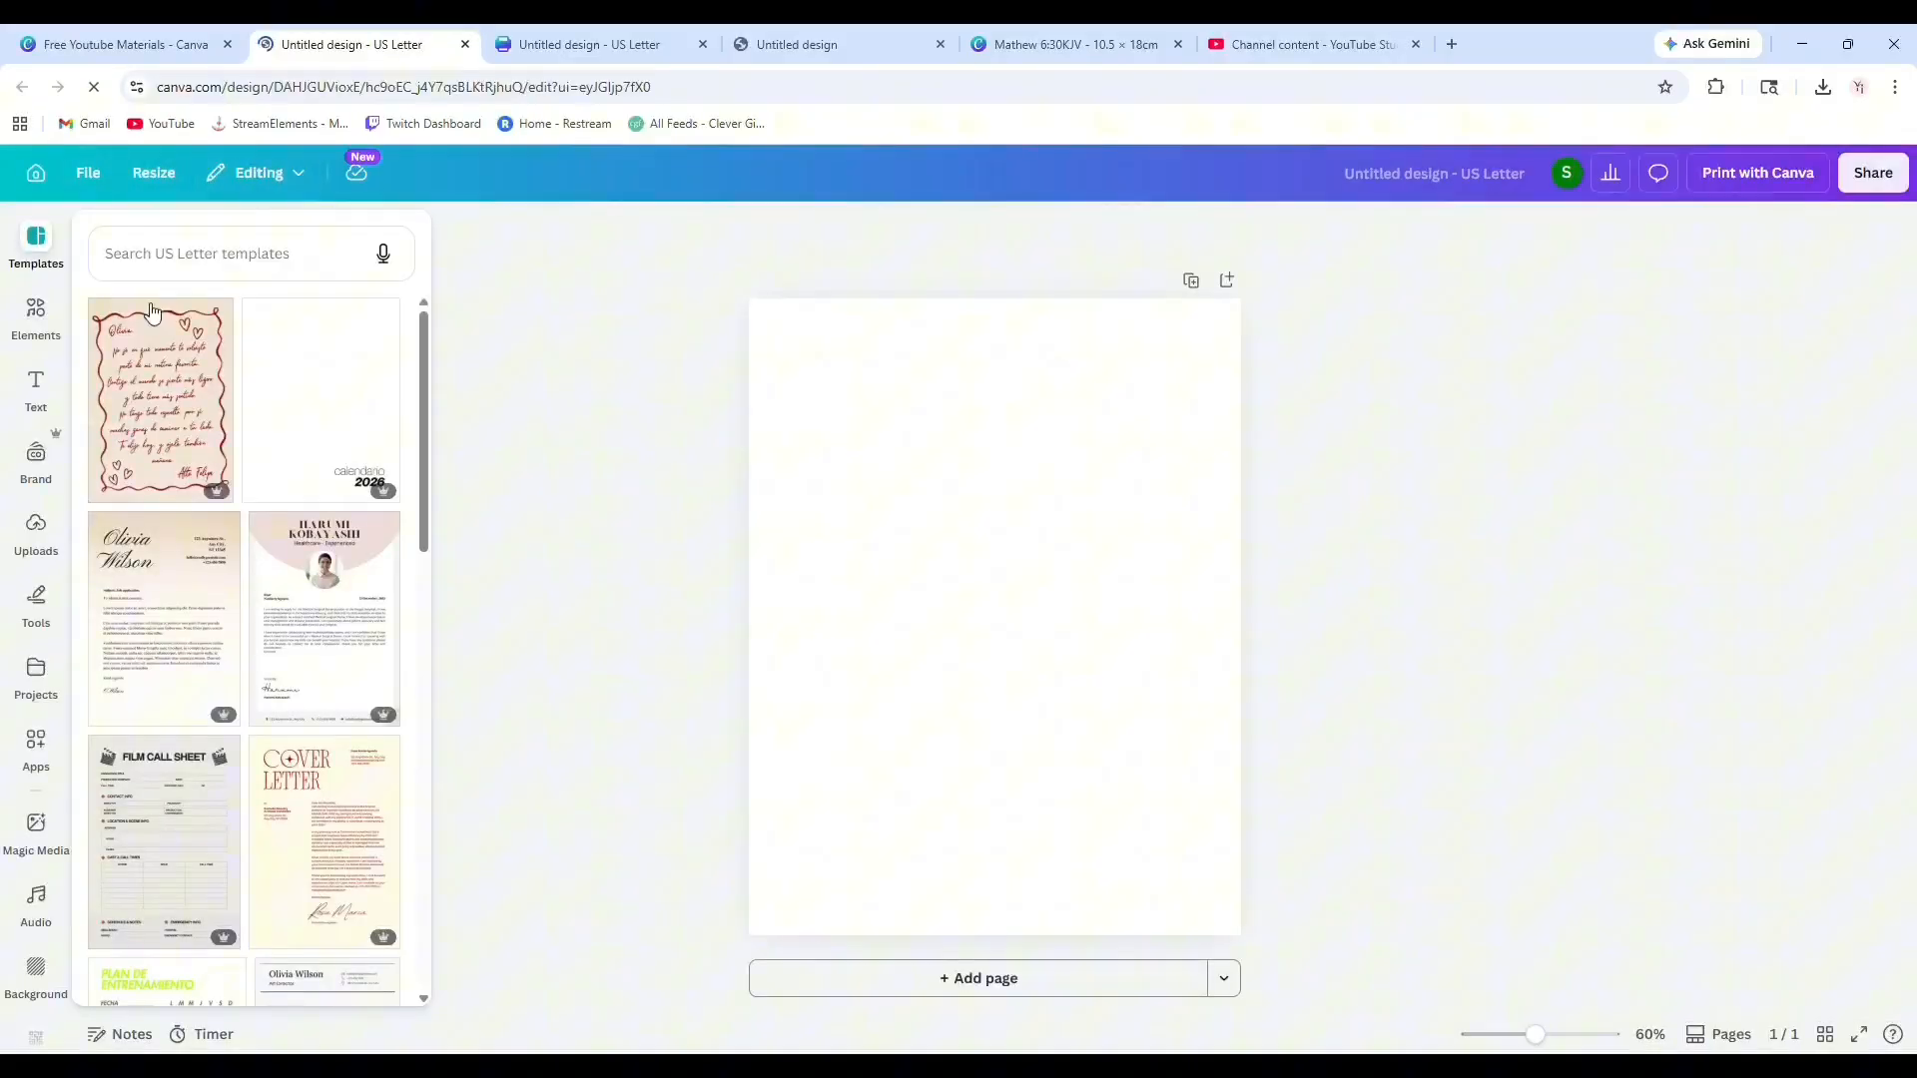
Resize the new design to the saved 11 × 8.5 in custom size.
click(158, 174)
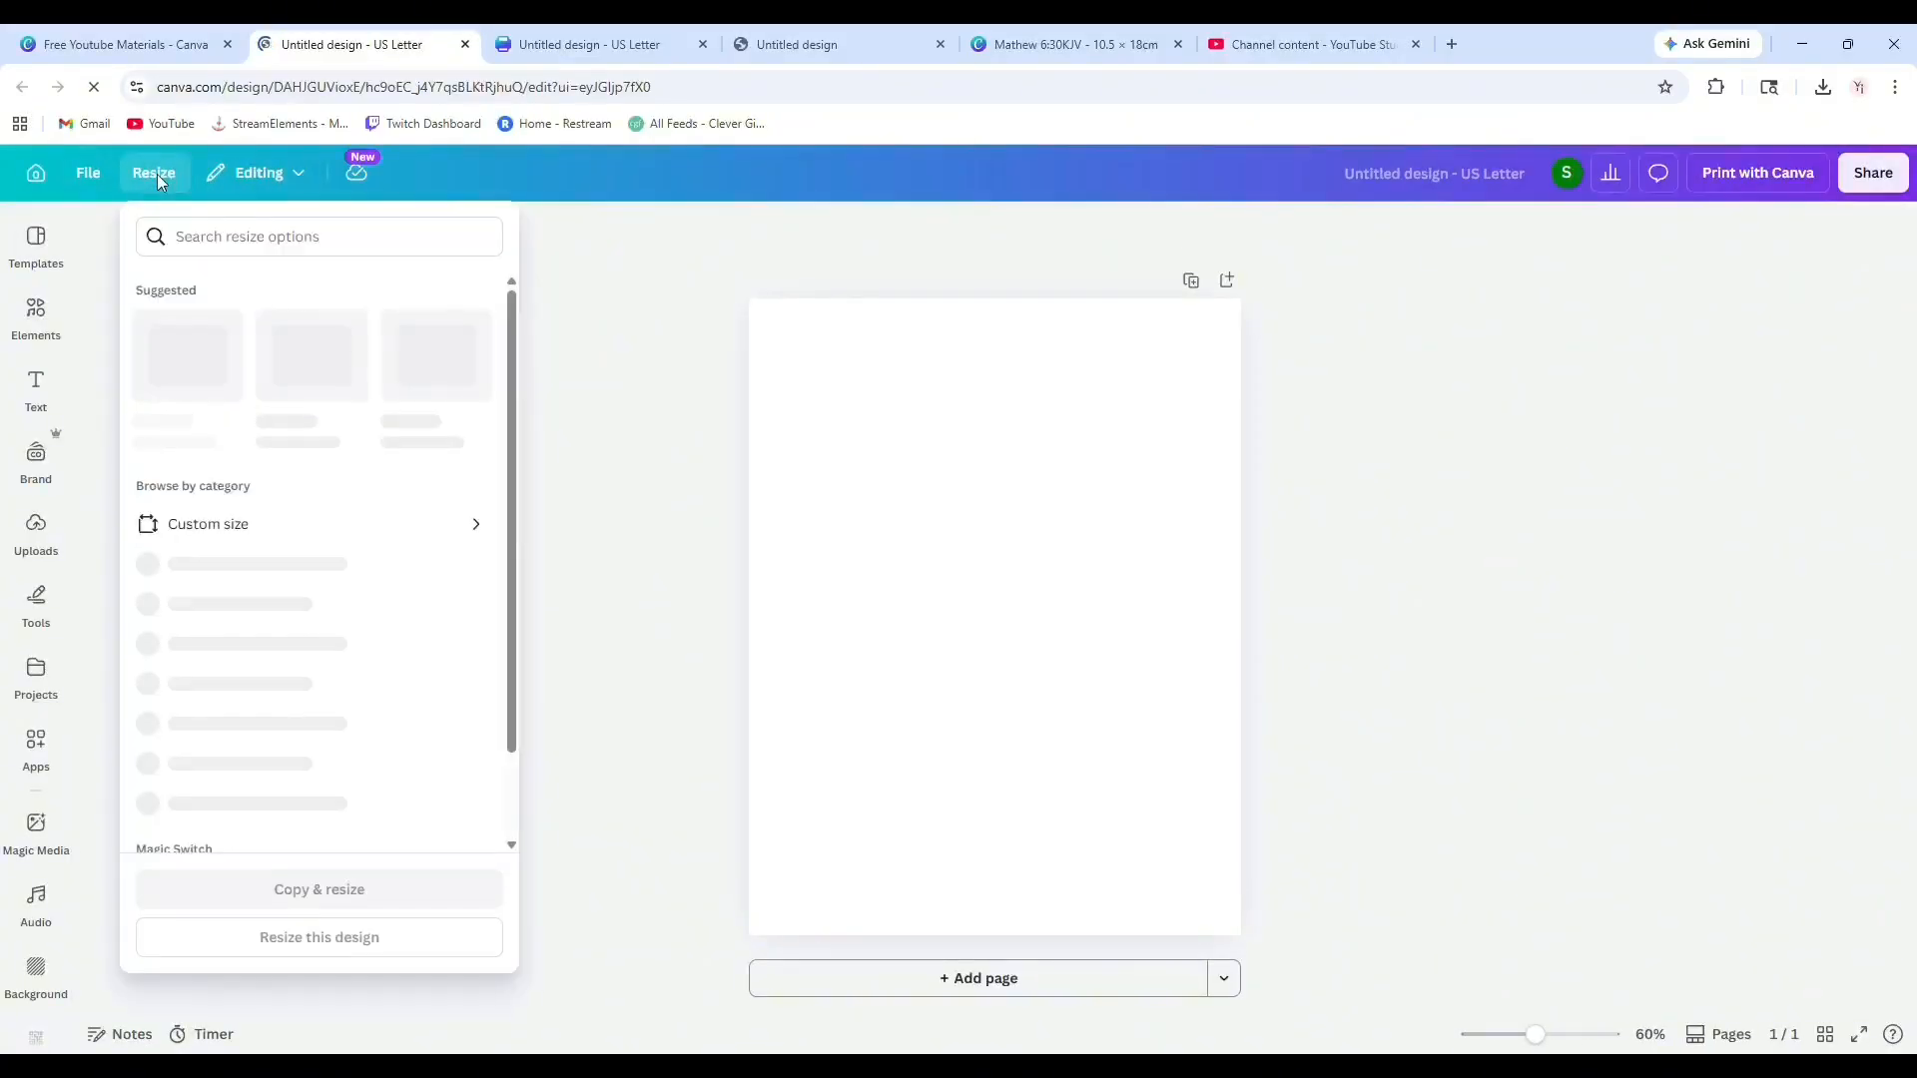
click(258, 529)
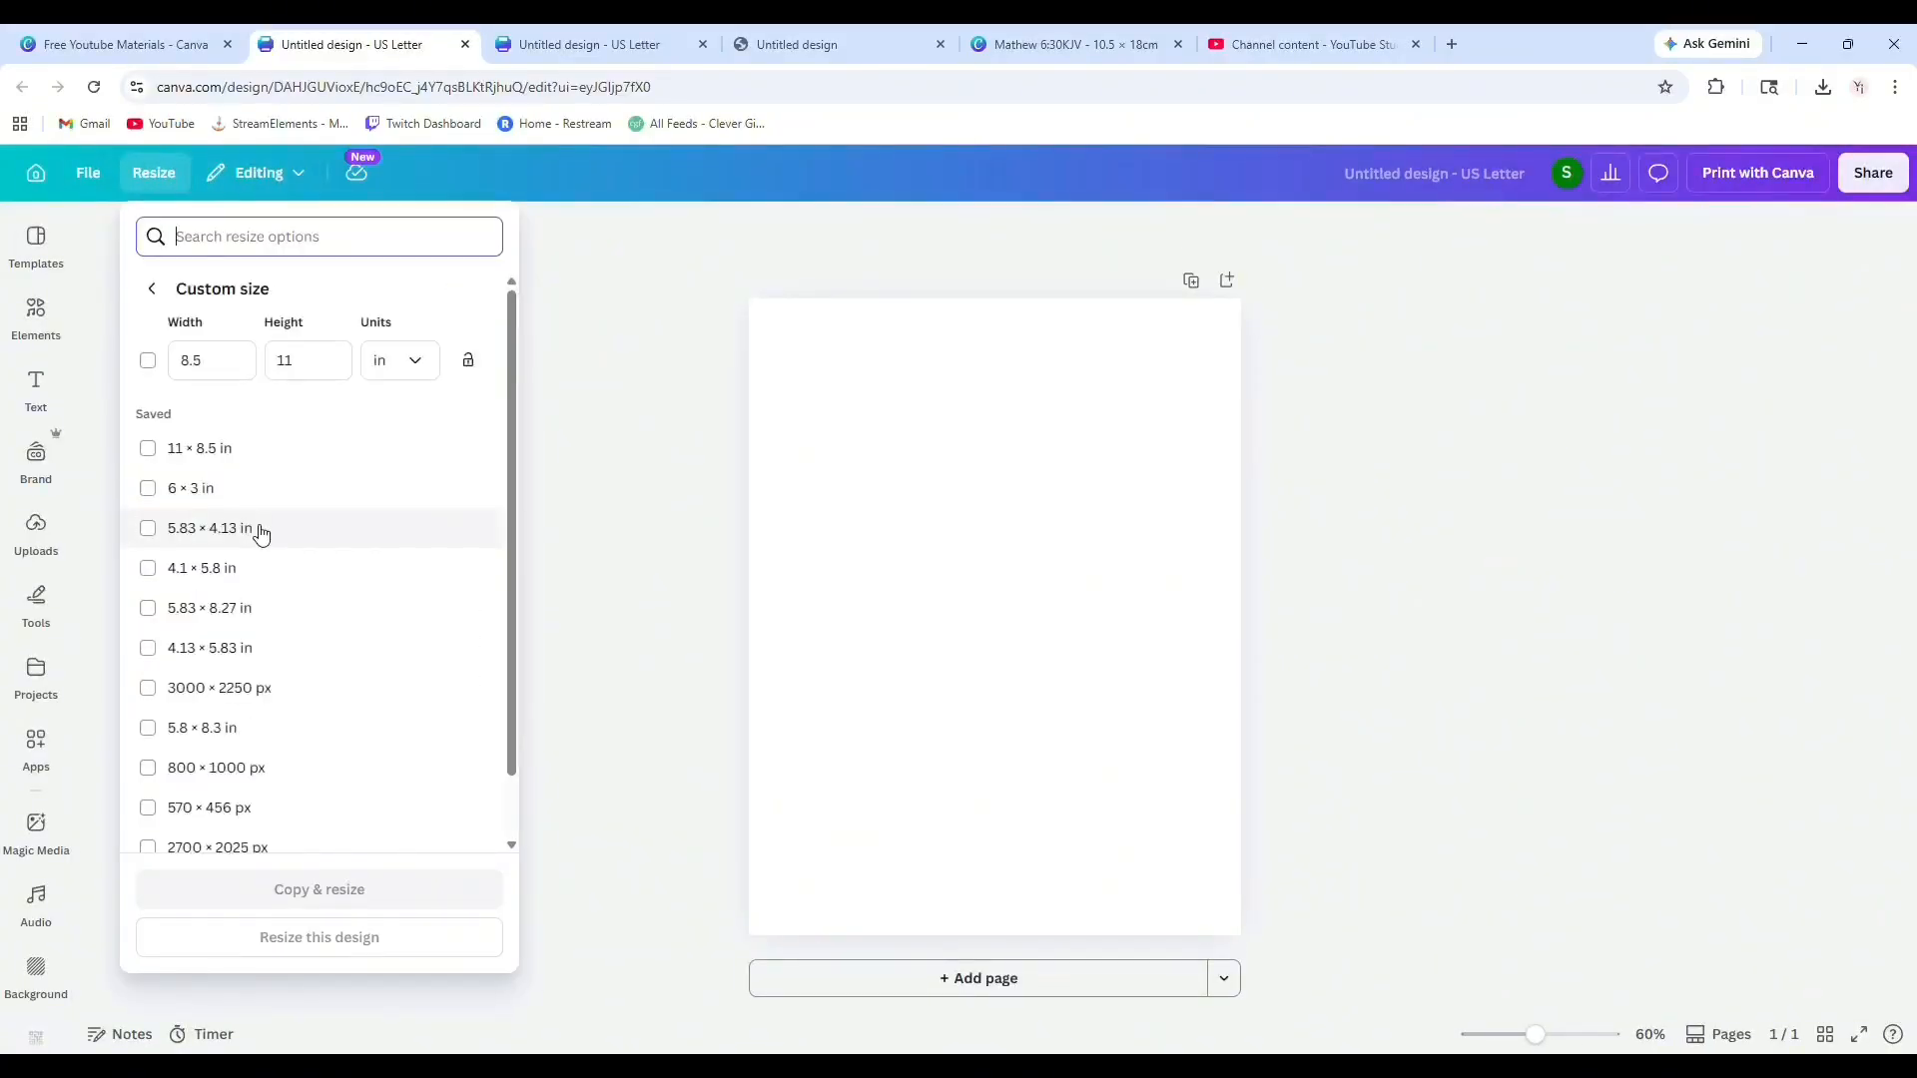
click(213, 365)
click(292, 427)
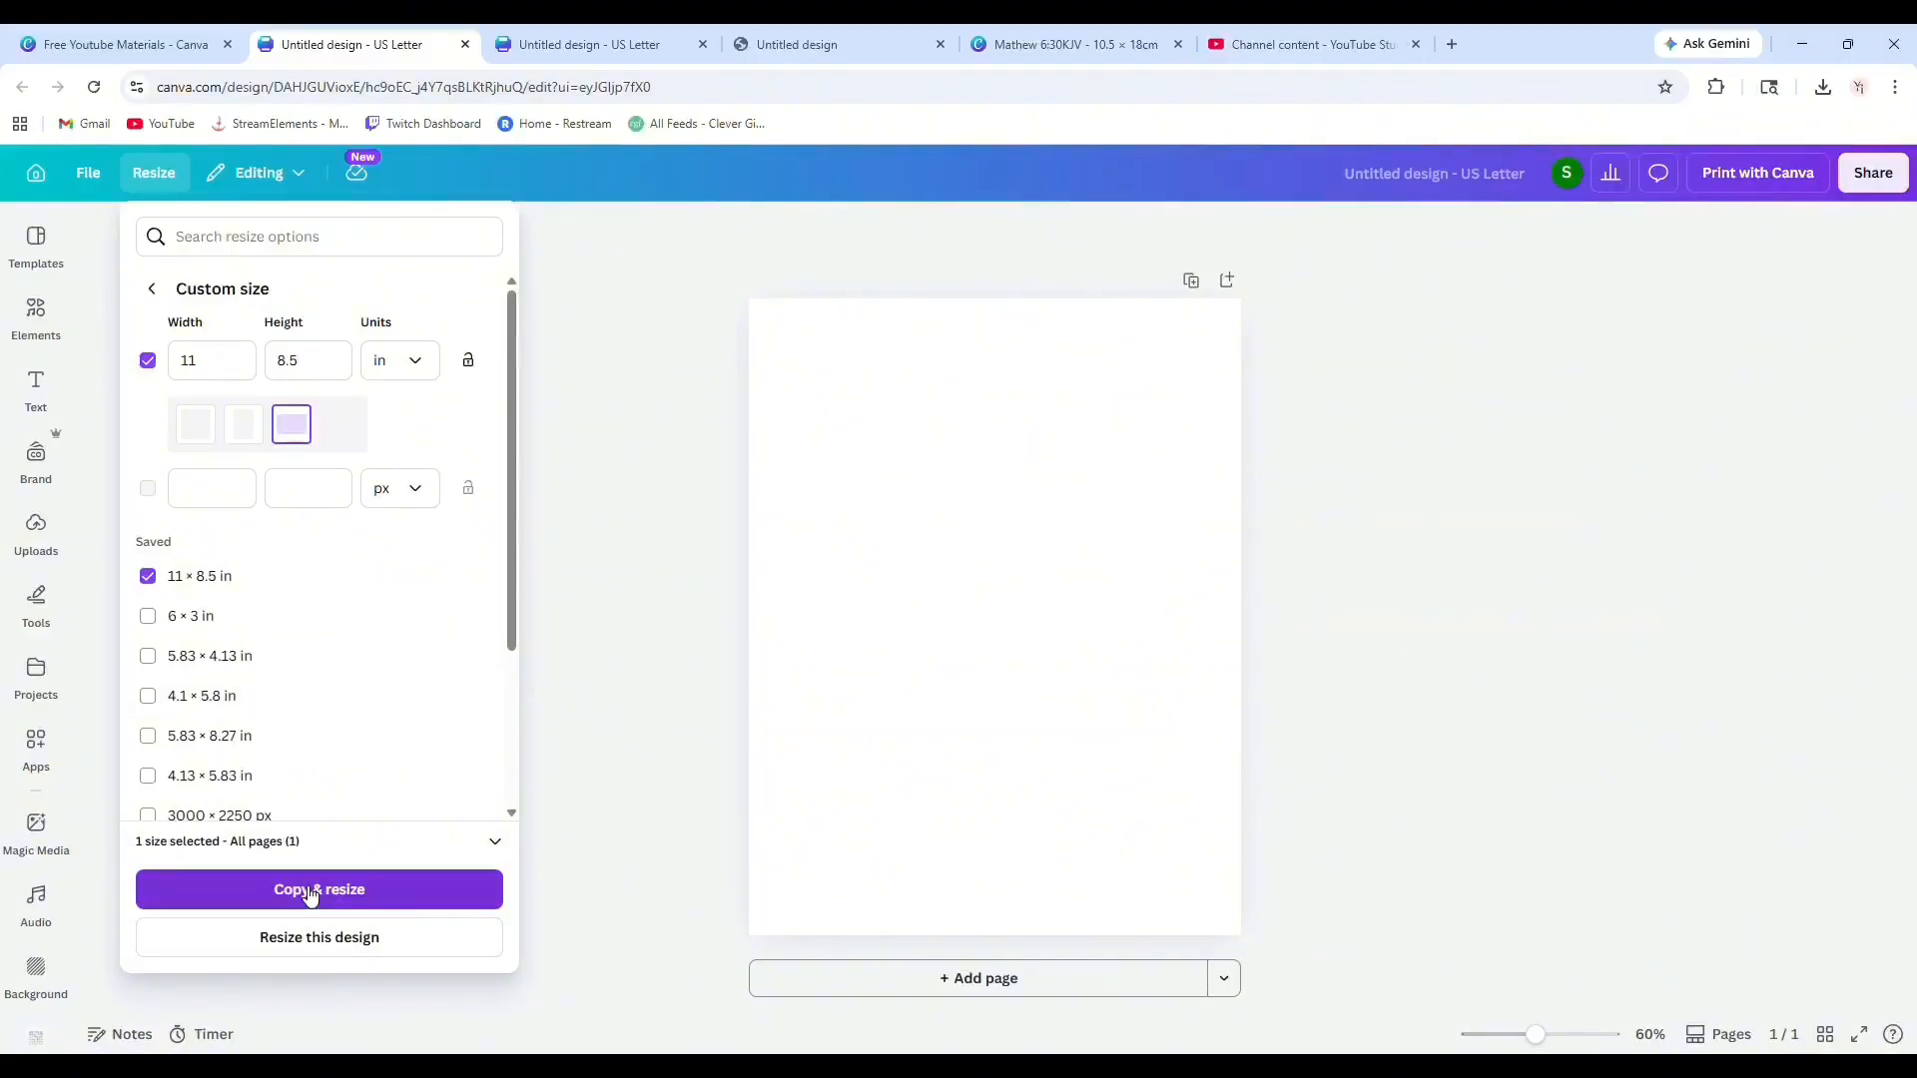
click(332, 950)
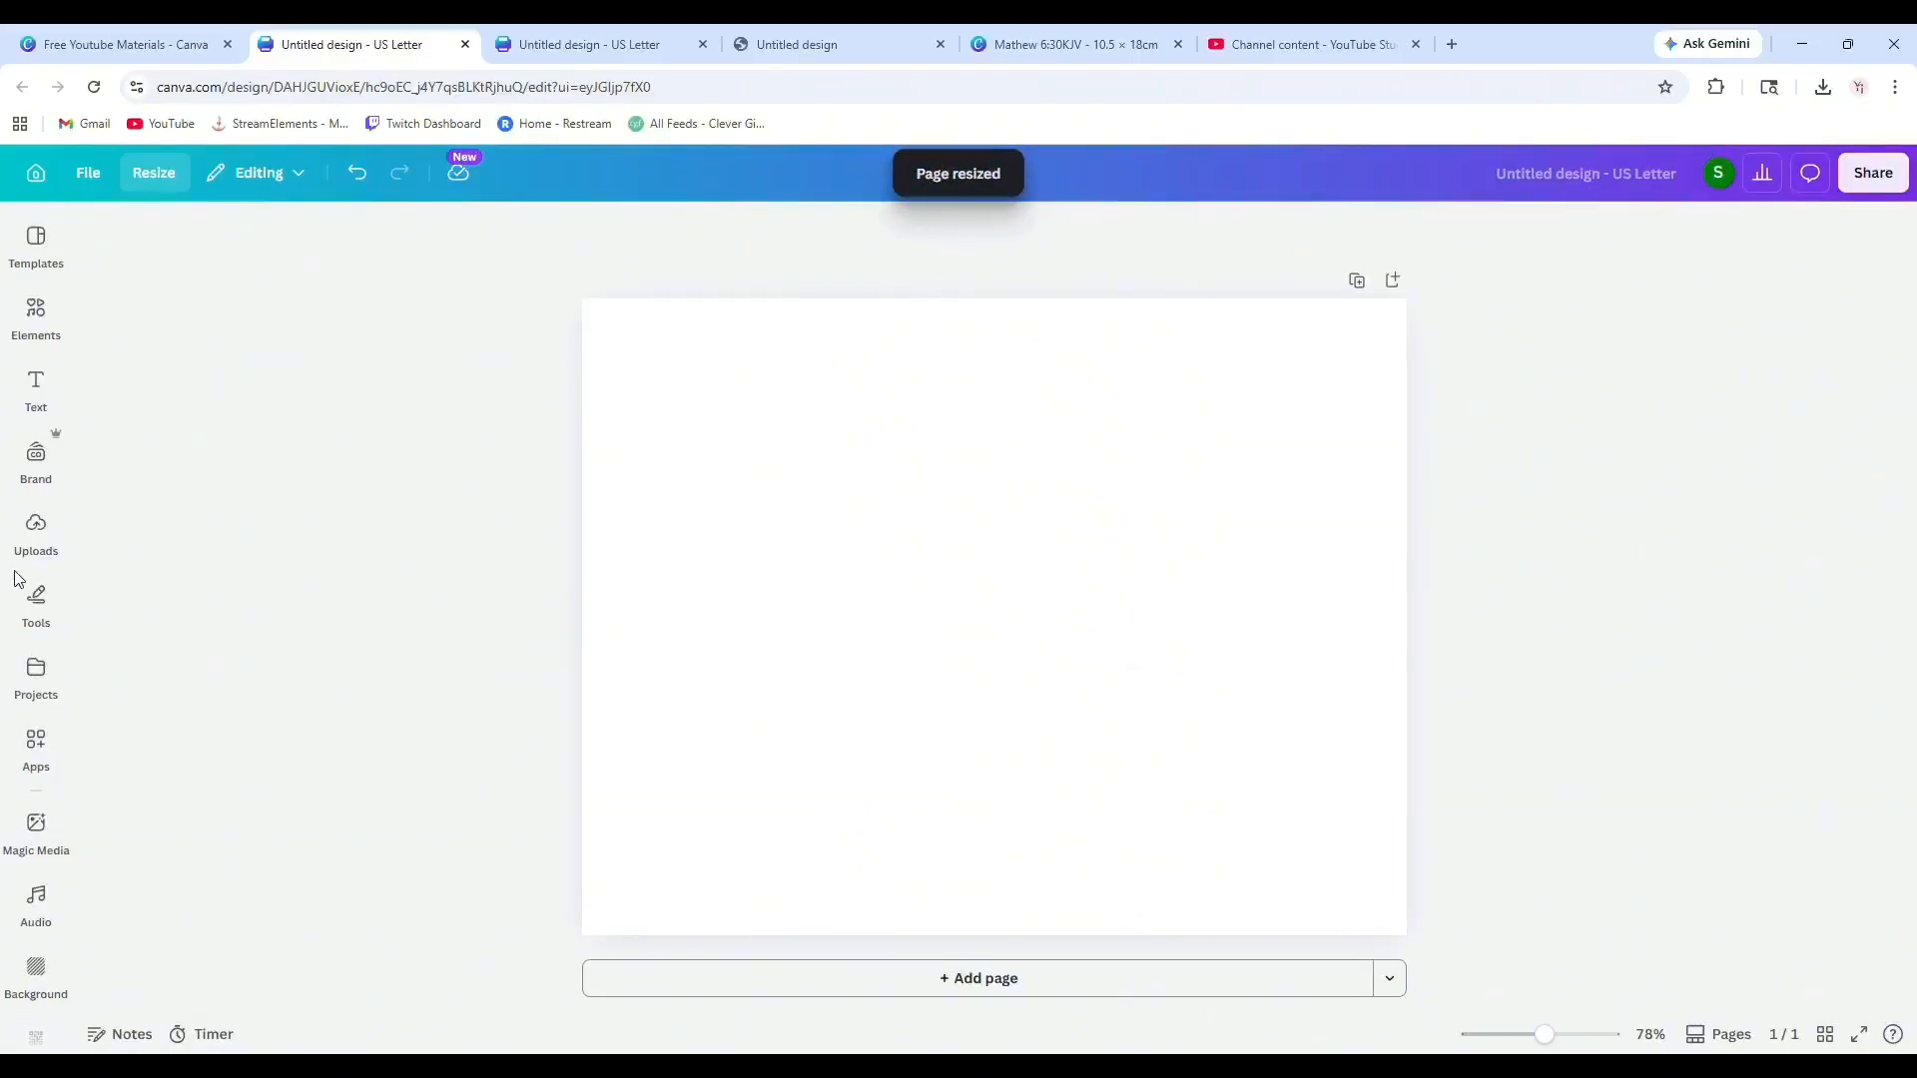
Add the pink cross image from uploads and move it towards the page's top-left corner.
click(37, 544)
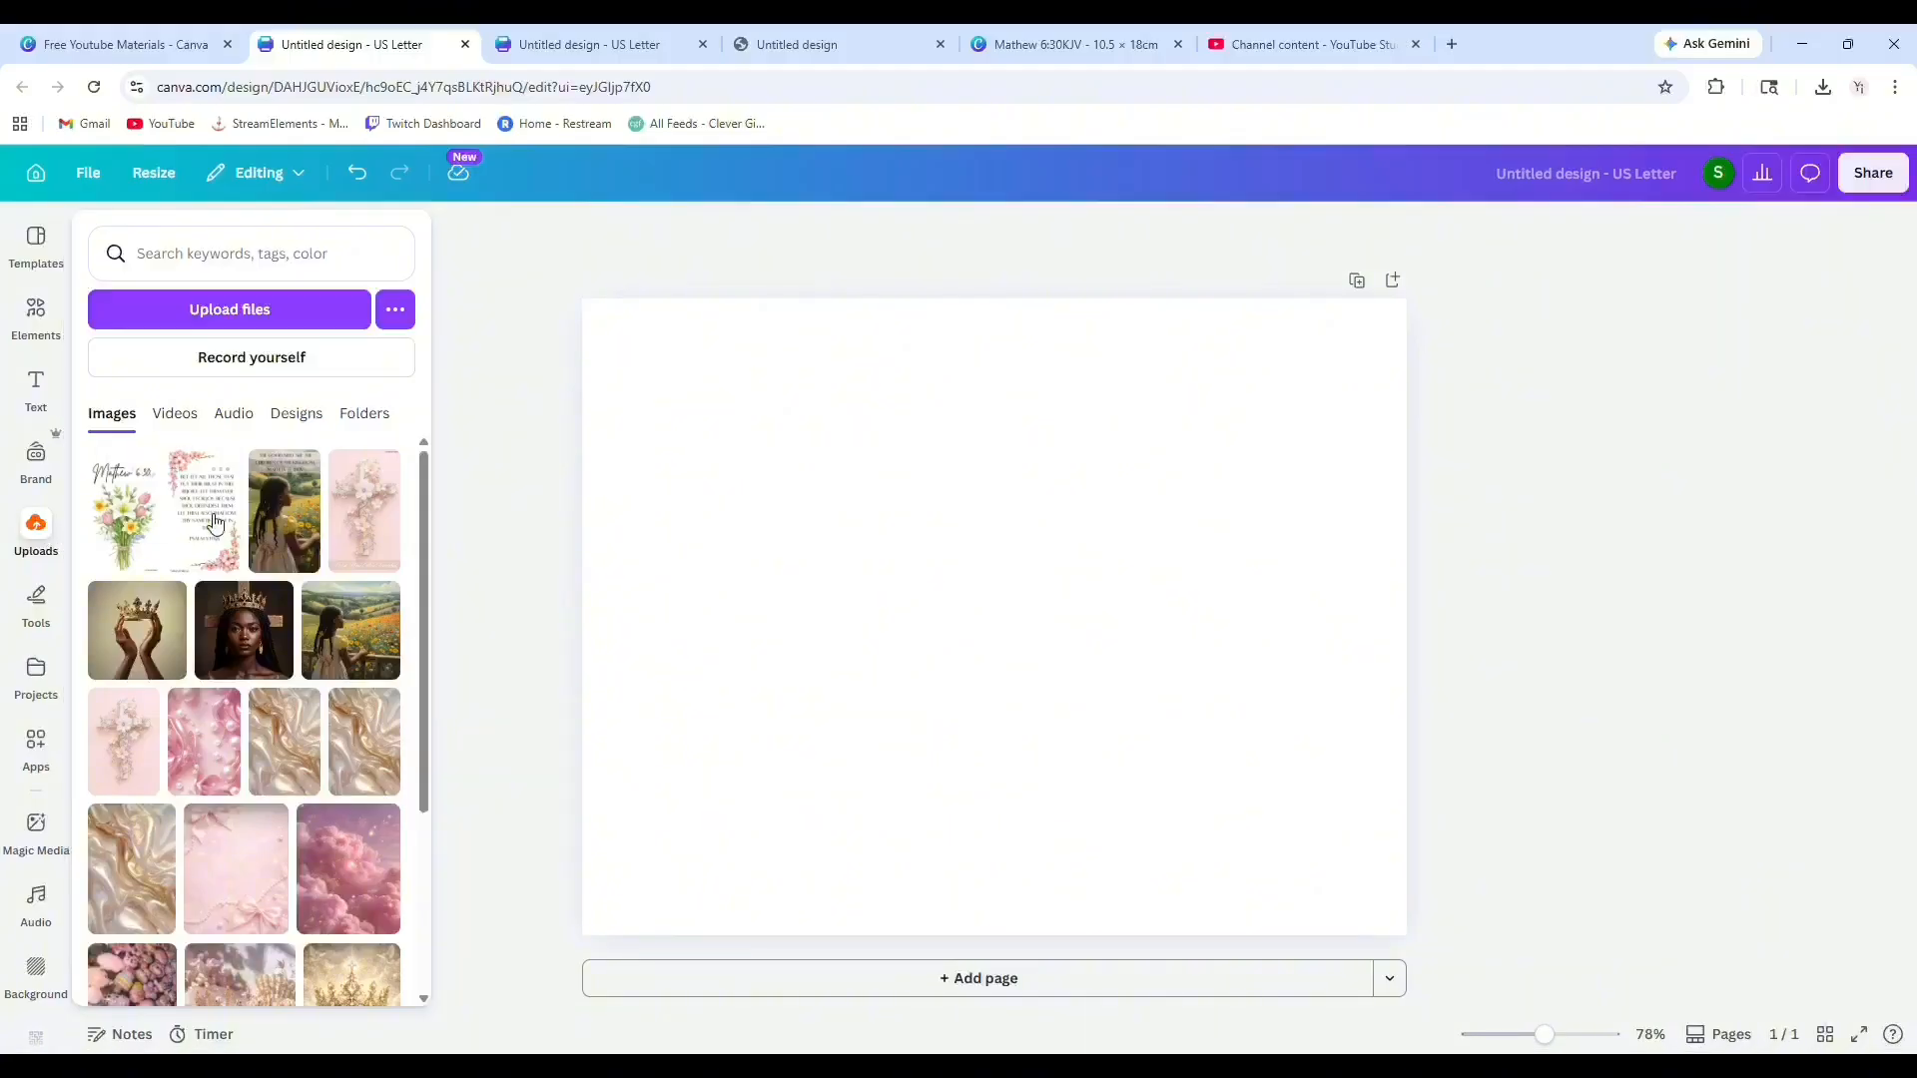
click(365, 511)
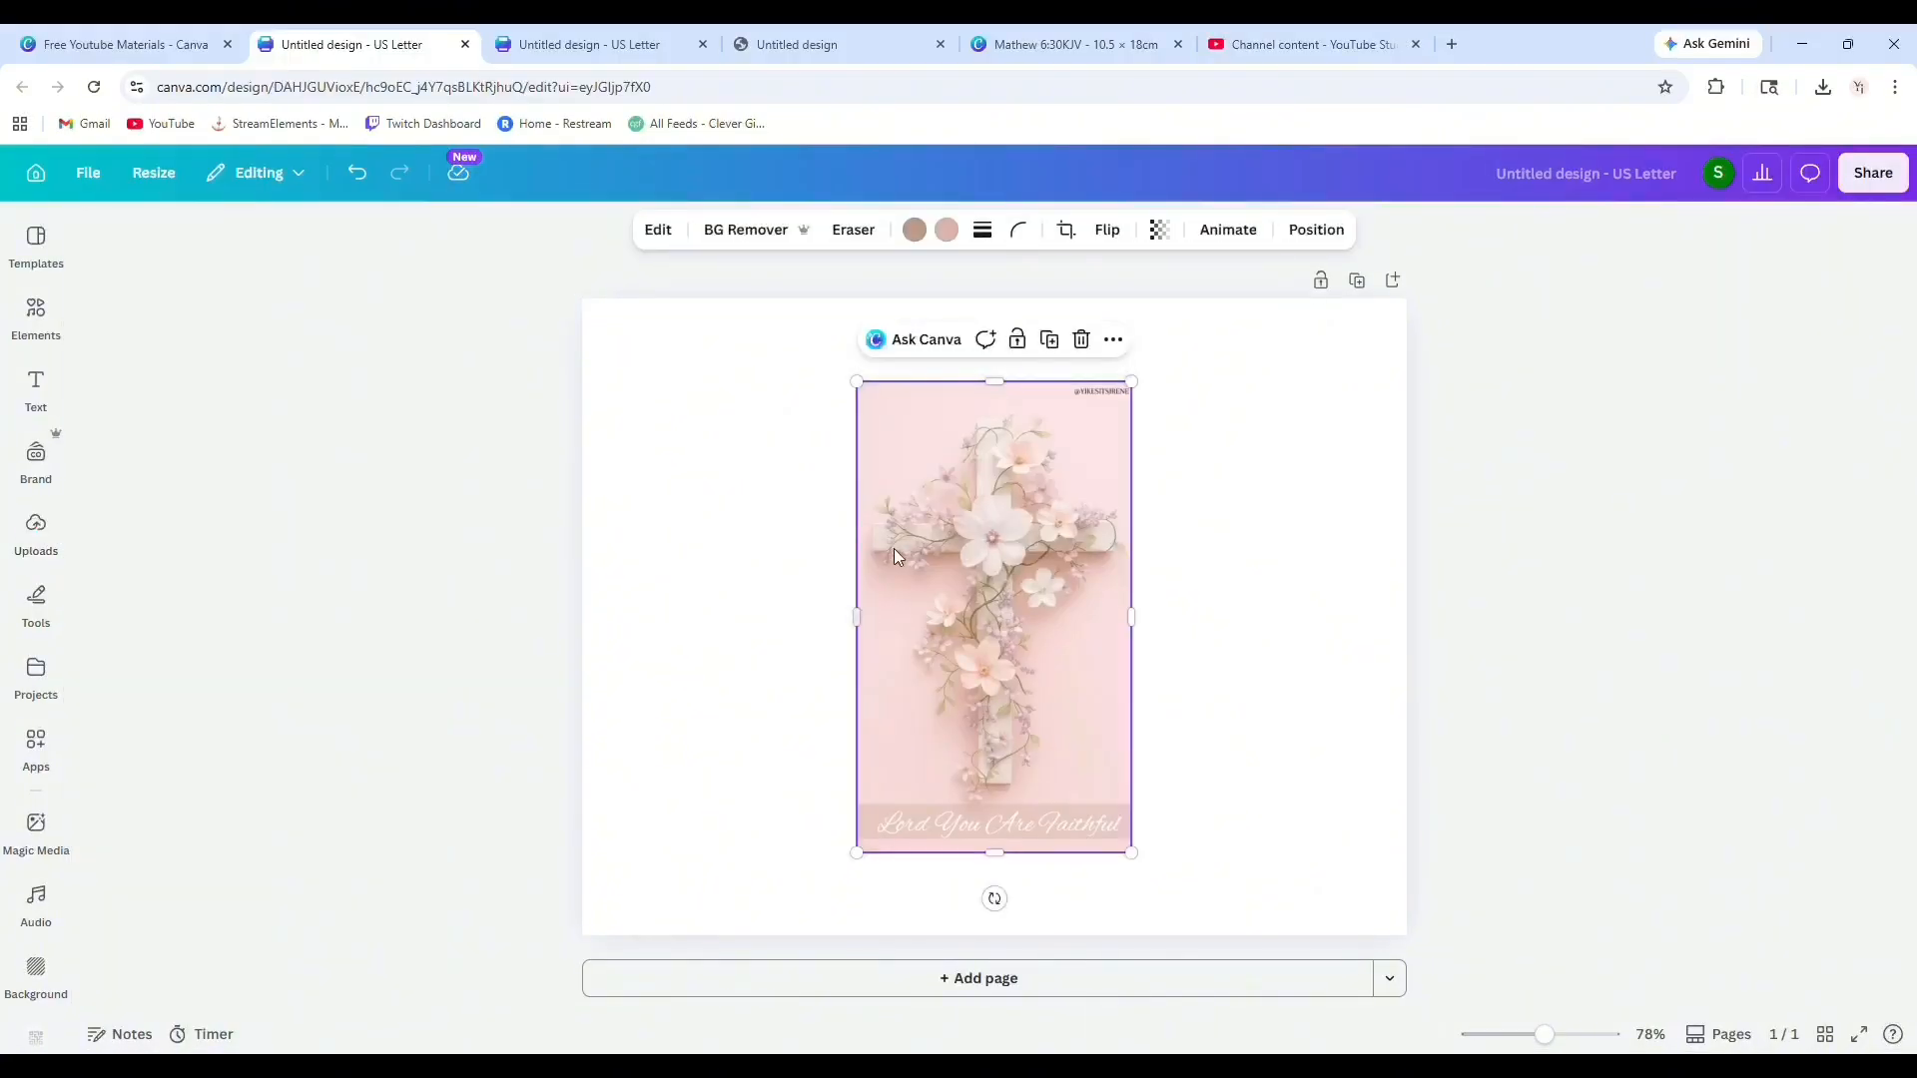
drag(981, 490, 802, 490)
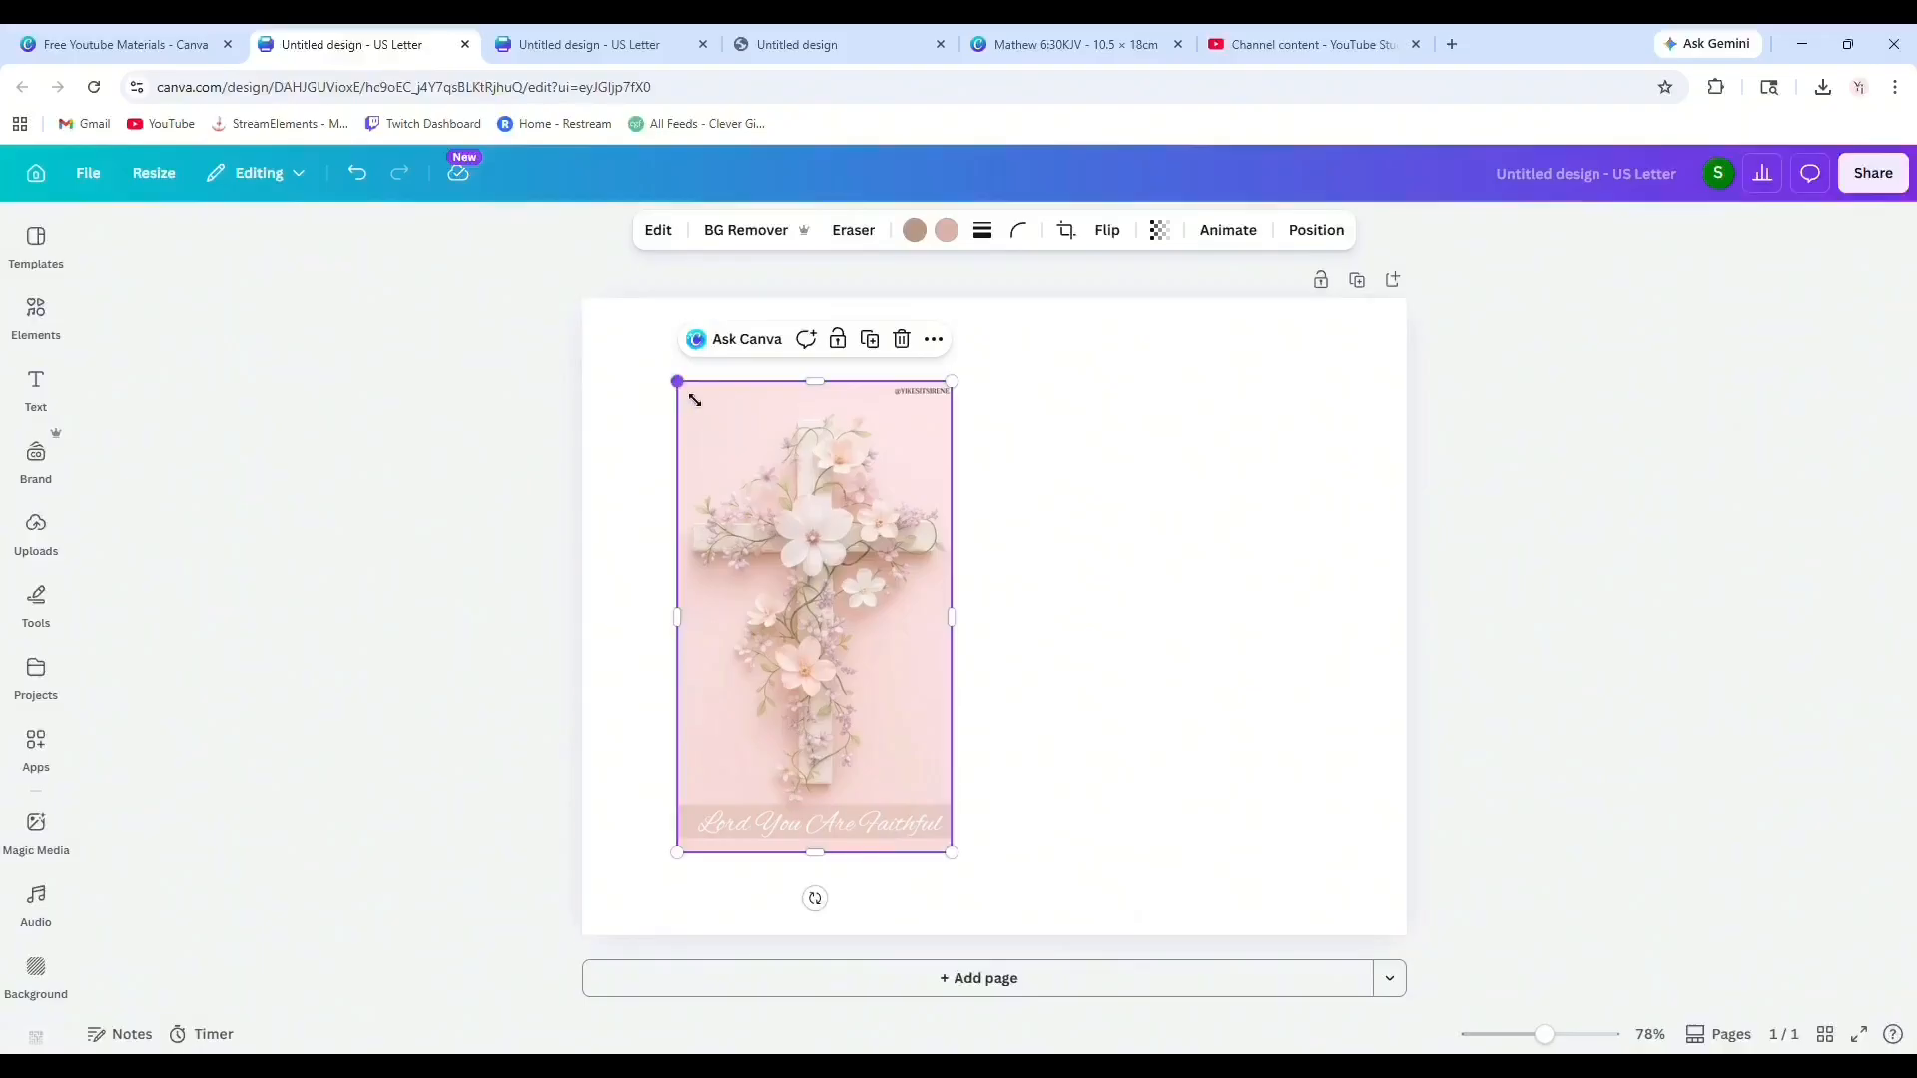
drag(678, 383, 600, 343)
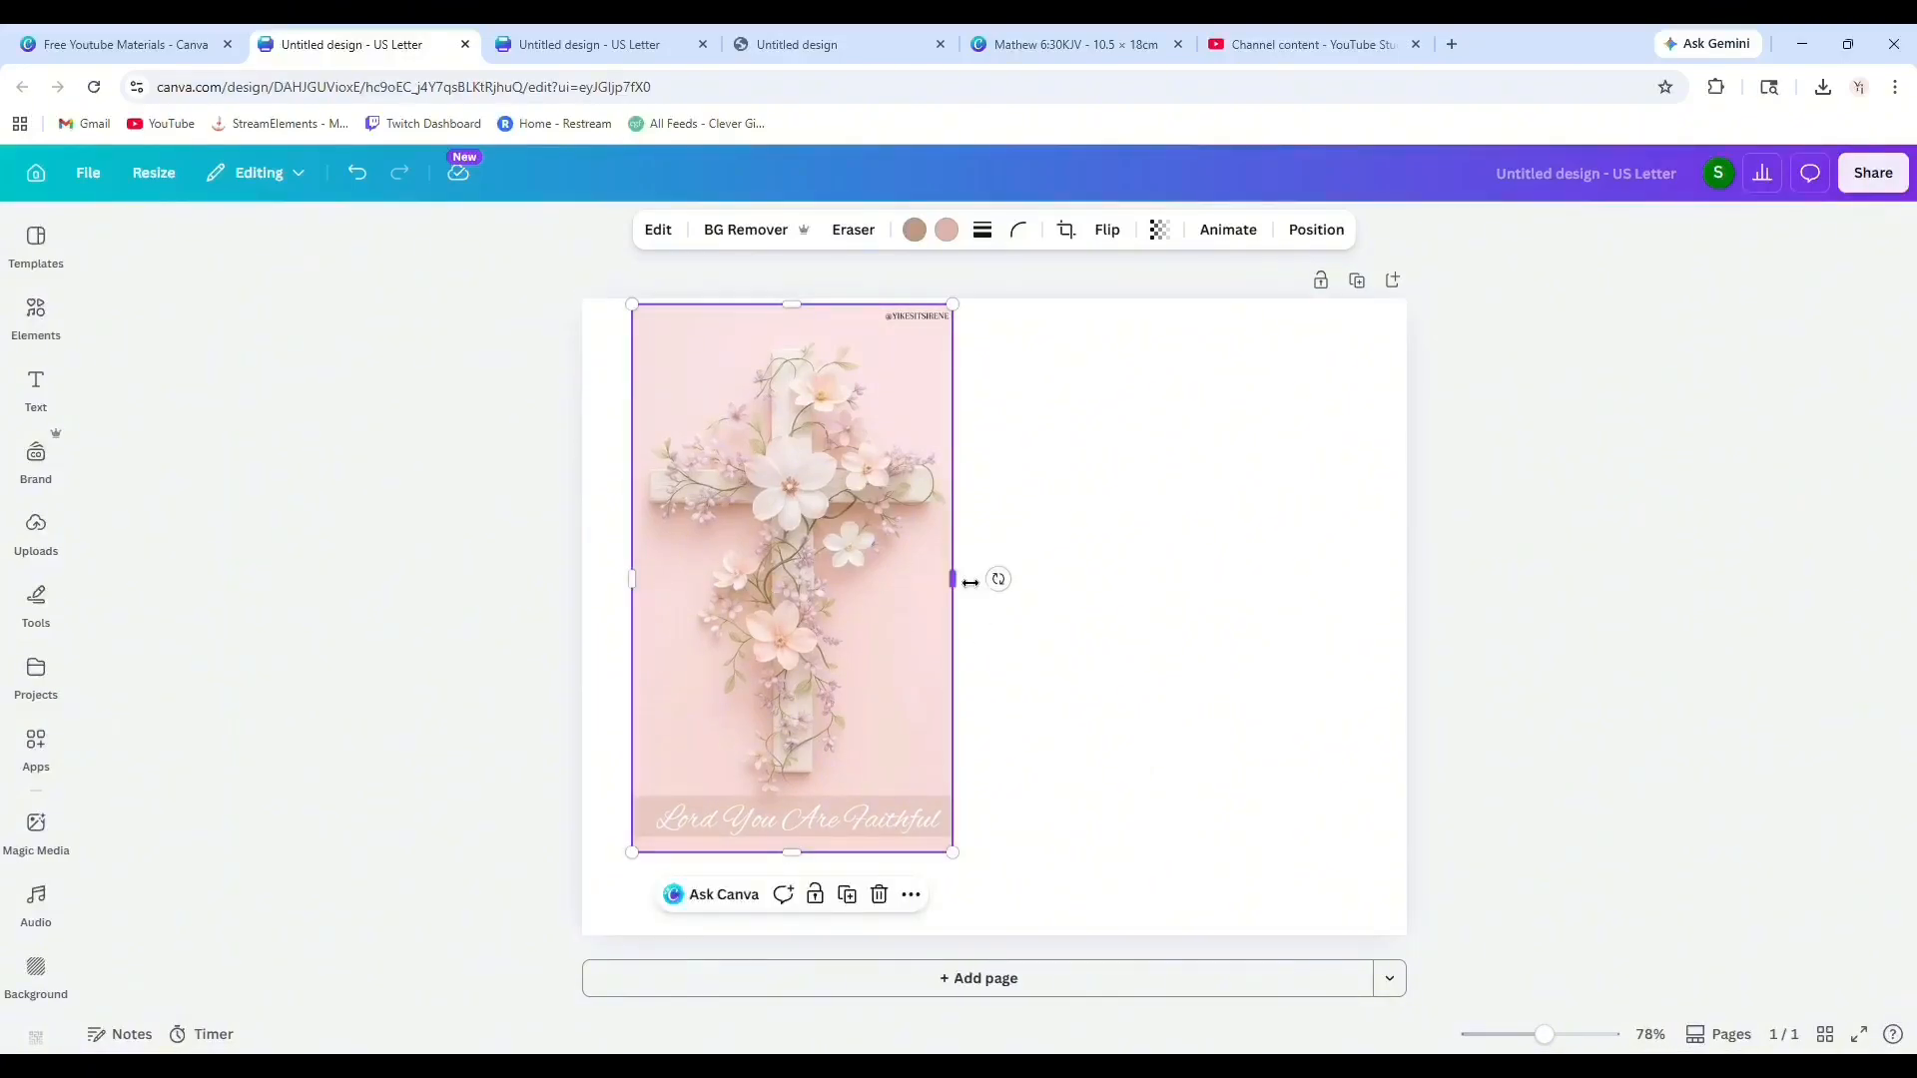
drag(956, 578, 856, 582)
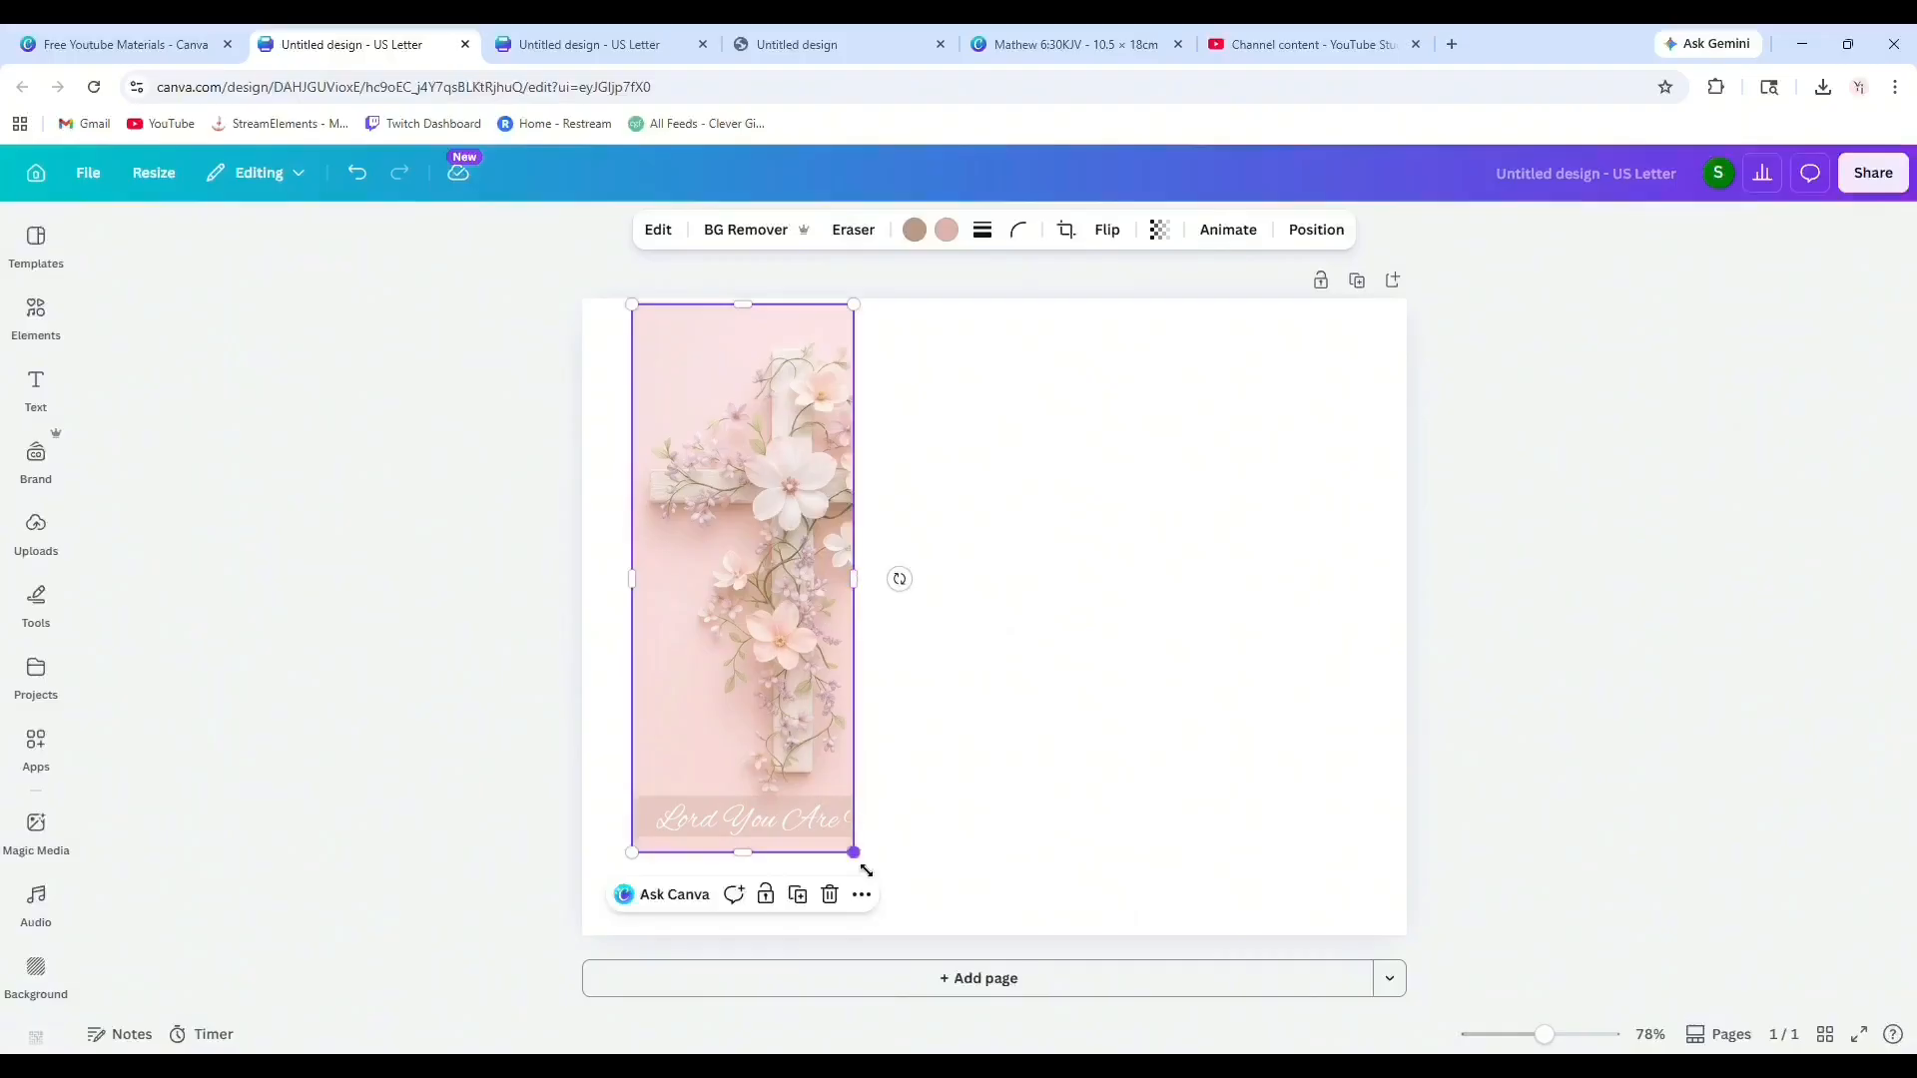
drag(854, 853, 1022, 885)
click(359, 177)
click(358, 178)
Resize and position the cross image to fill the left half of the page.
drag(647, 868, 626, 872)
click(997, 586)
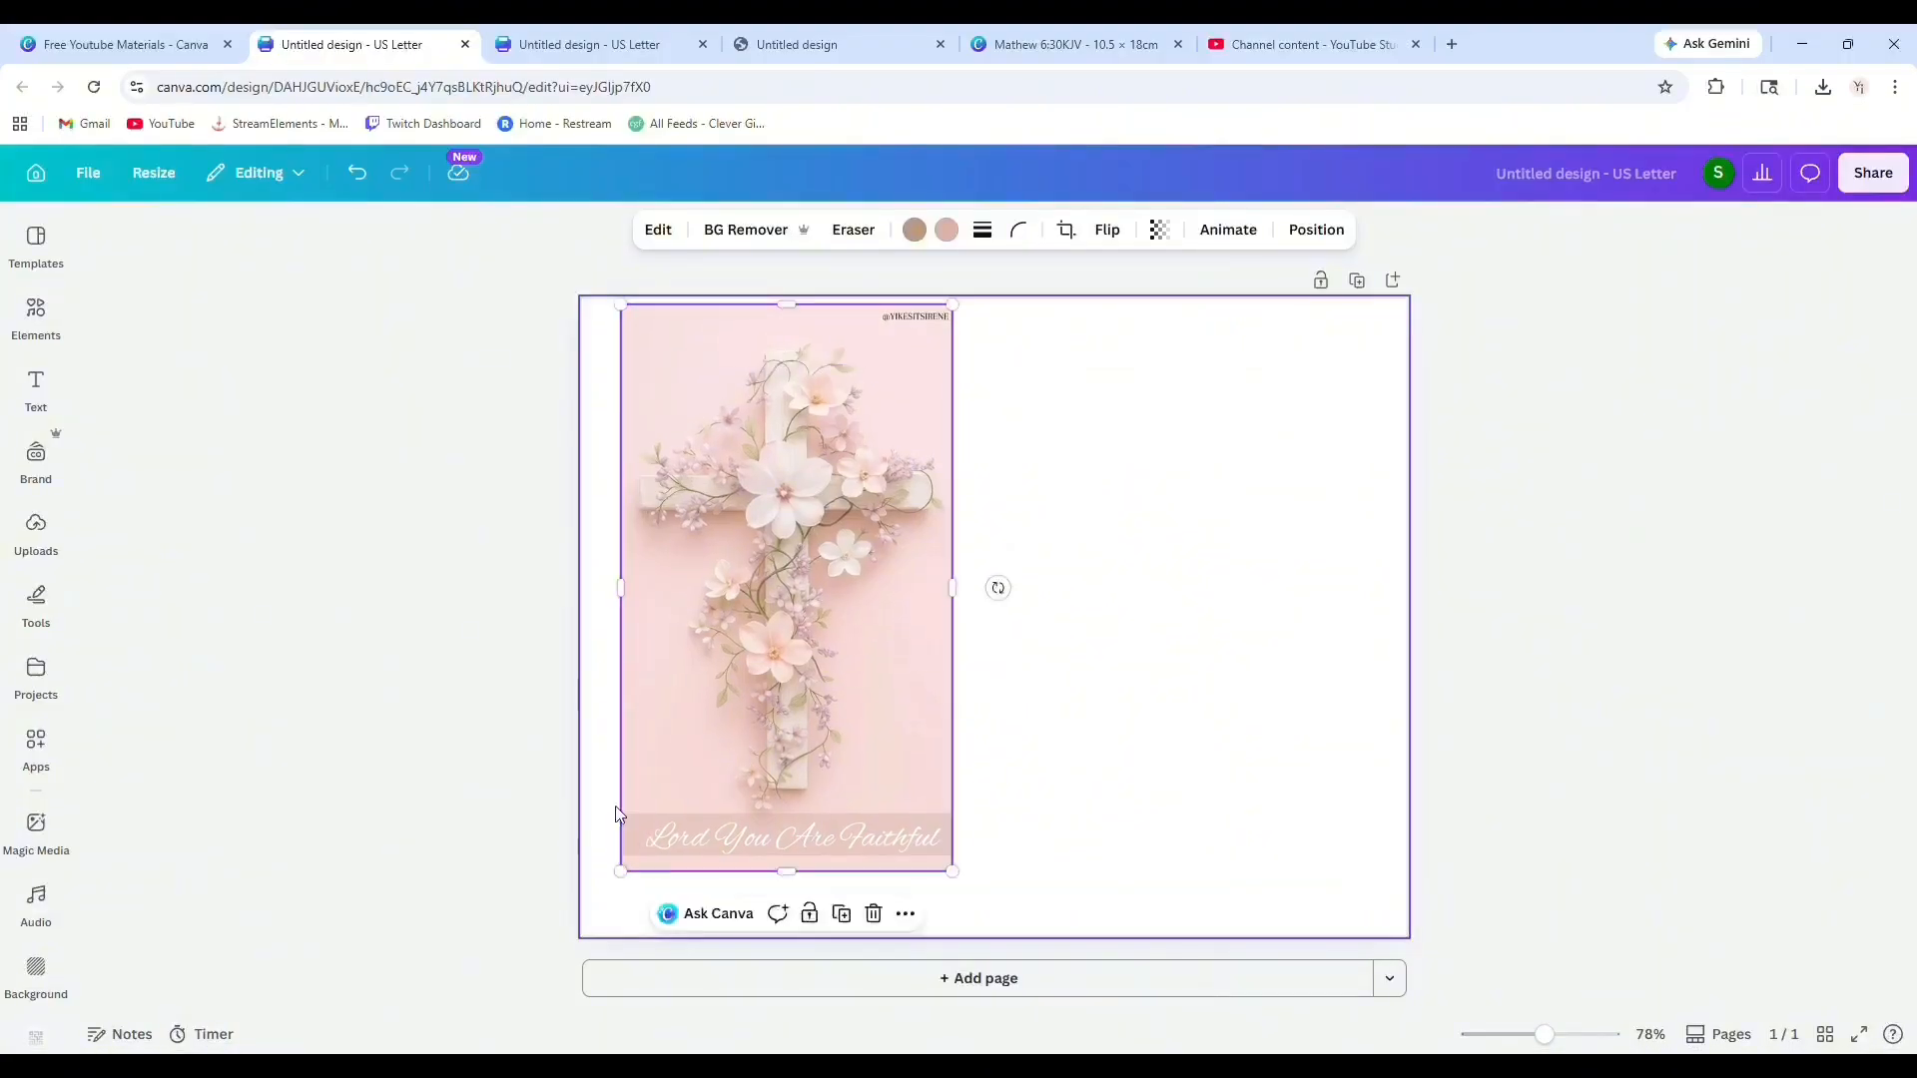
drag(787, 696, 775, 725)
drag(611, 346, 621, 343)
drag(729, 571, 728, 565)
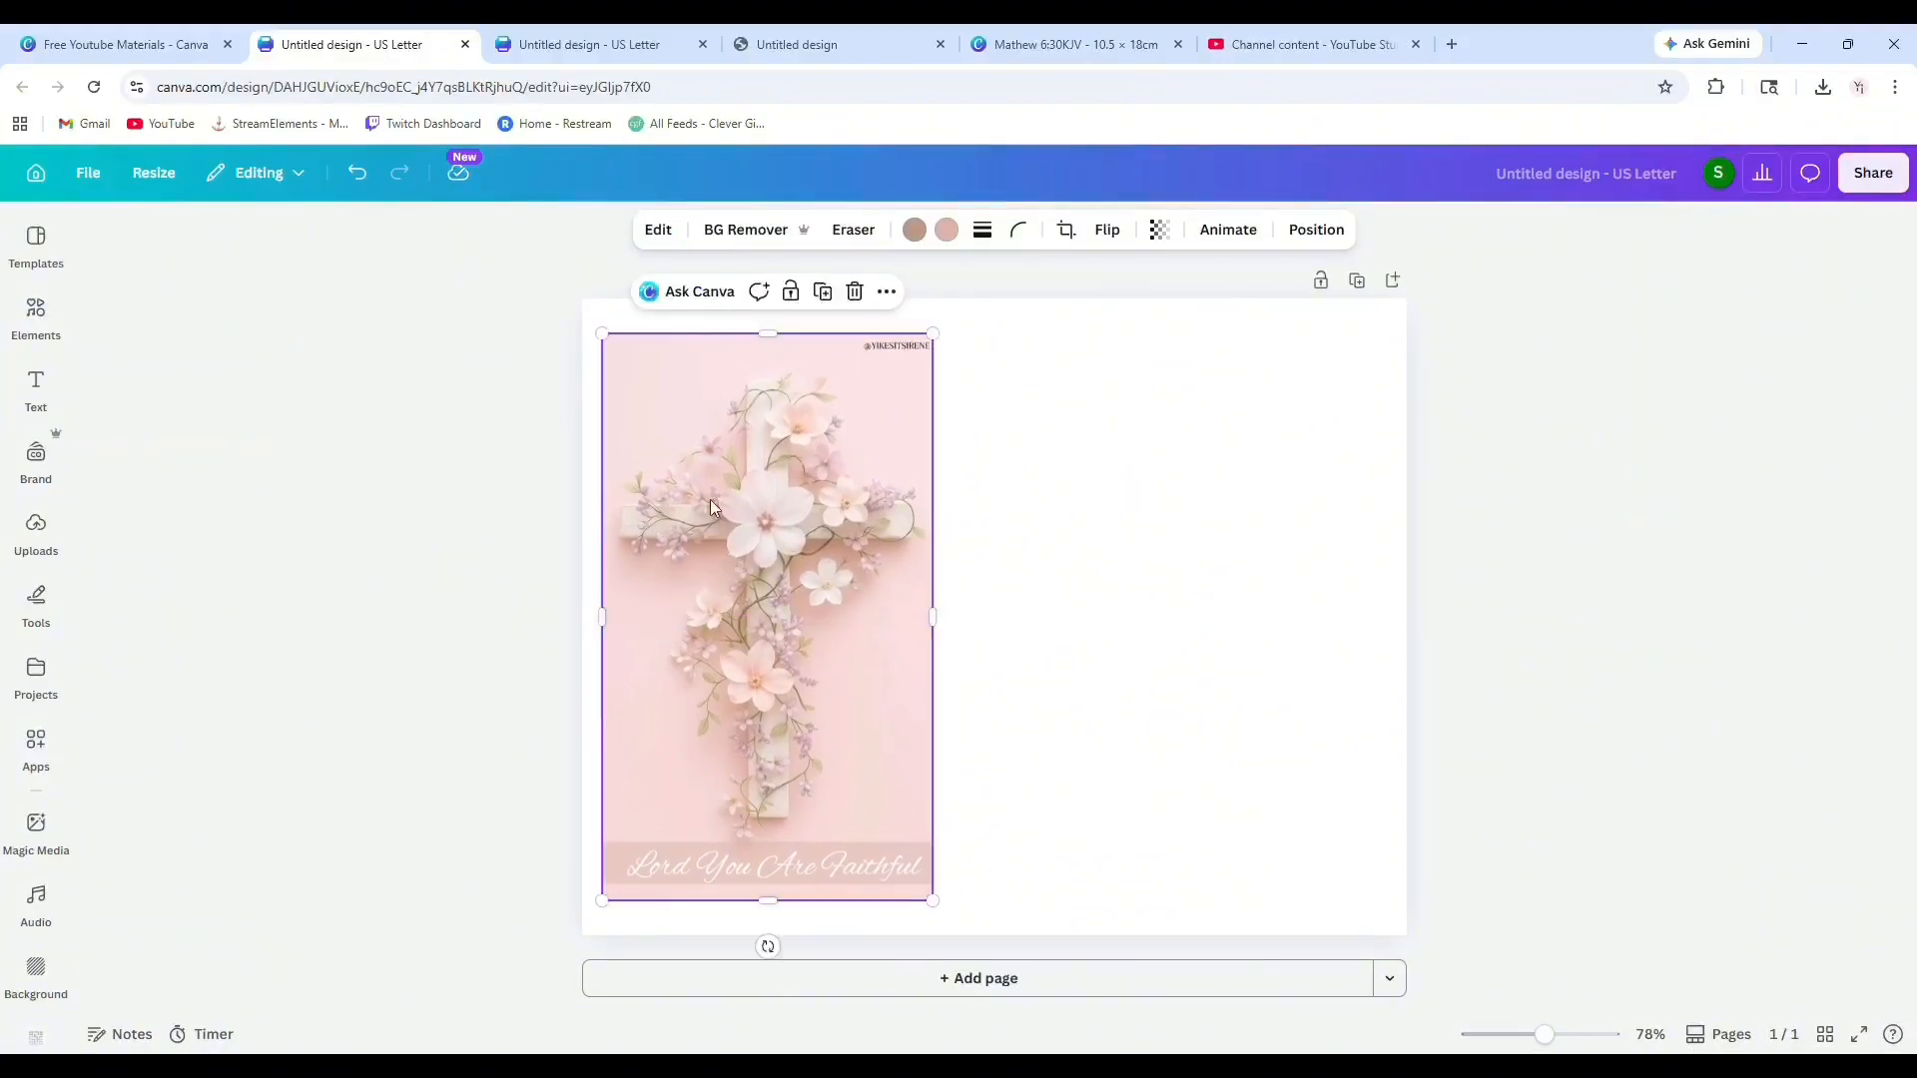
click(825, 287)
drag(790, 461, 1141, 454)
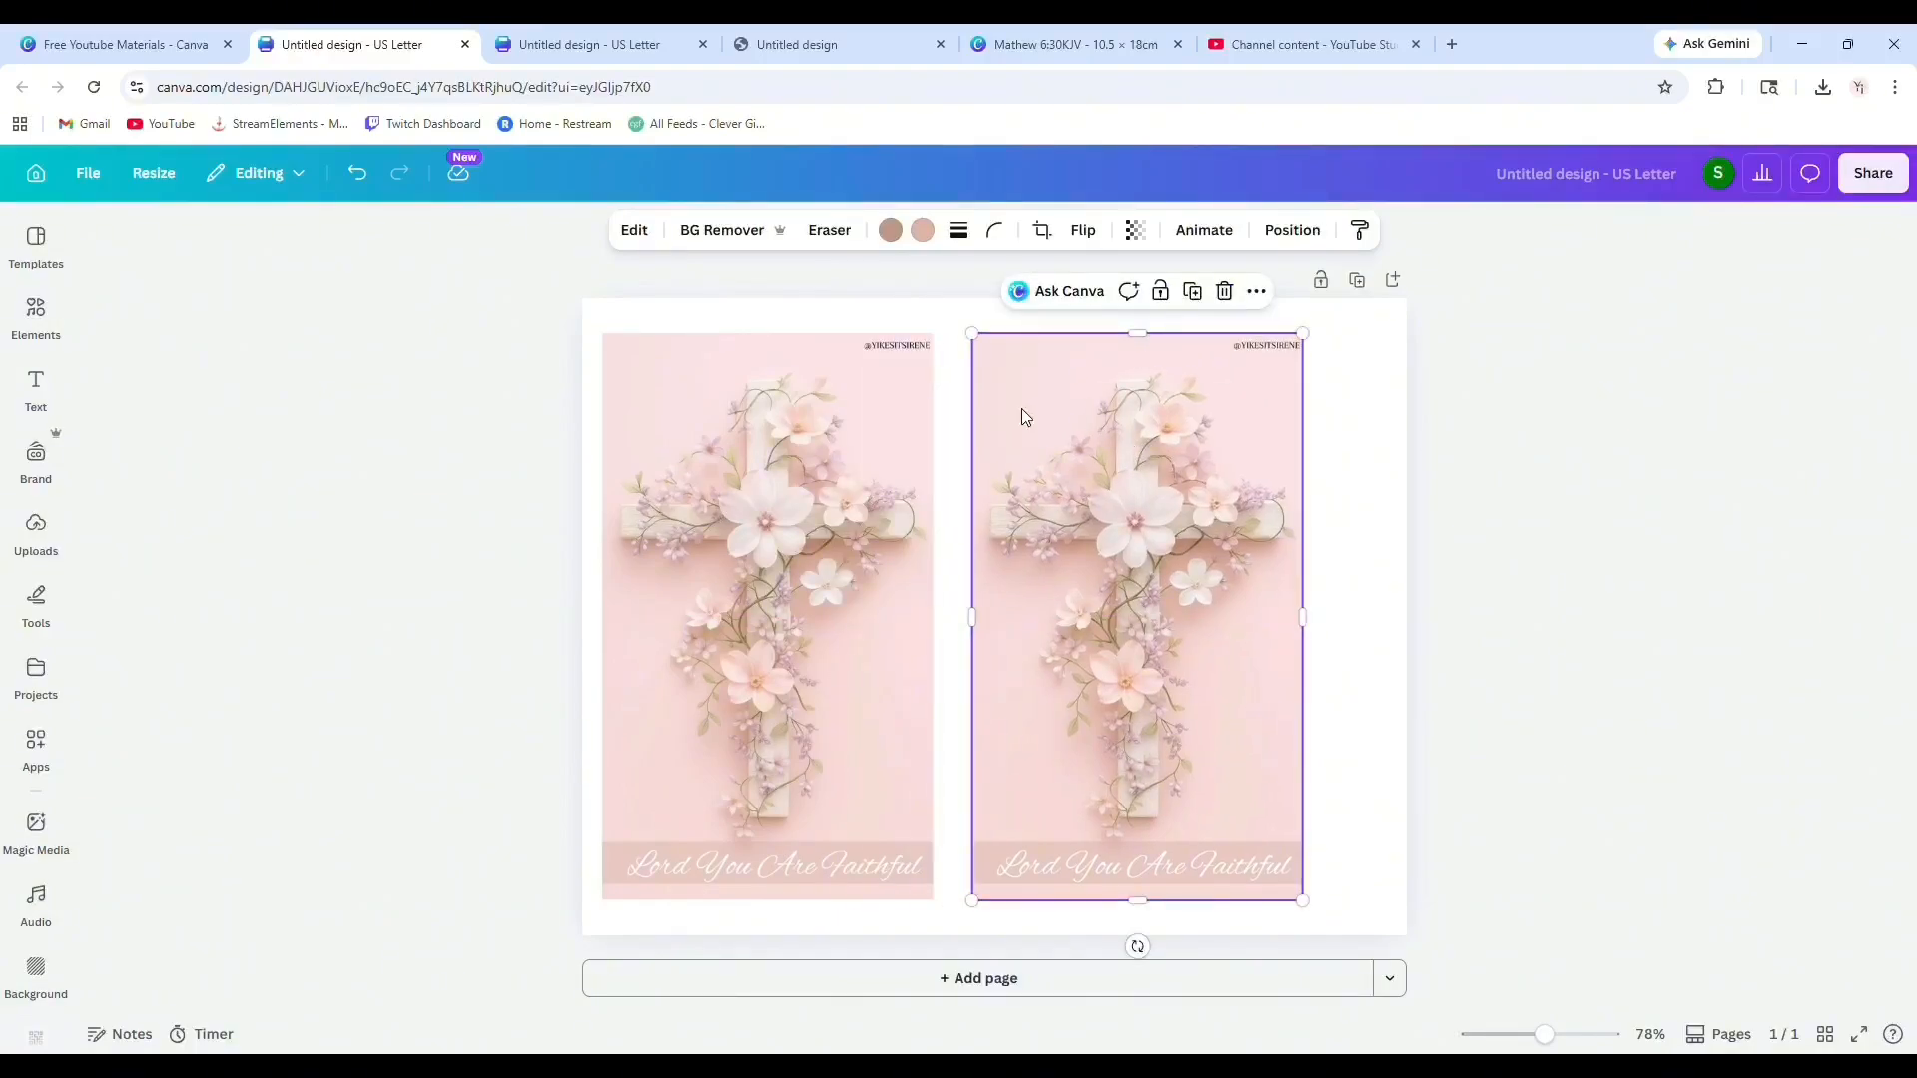
key(Delete)
Add the girl-in-flower-field image from uploads and place it on the right half of the page.
click(35, 539)
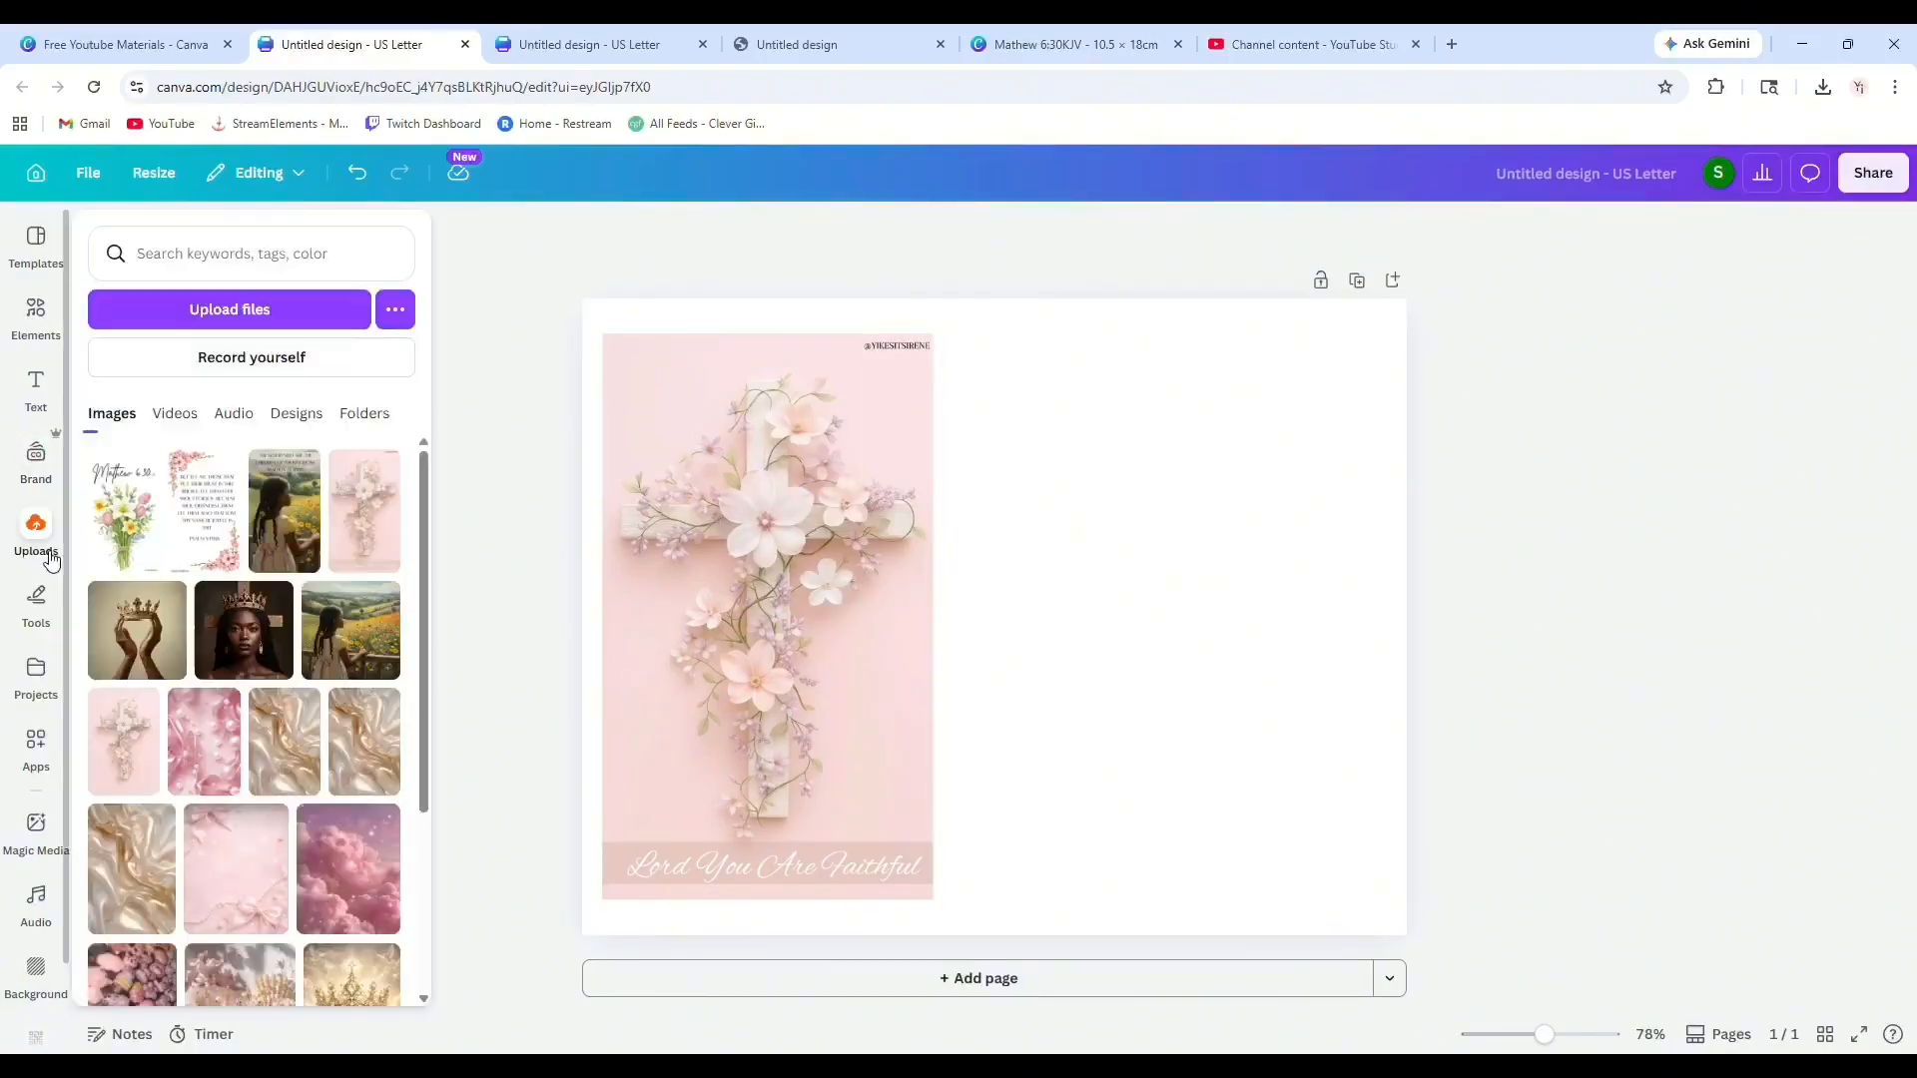
click(285, 510)
drag(1023, 564, 1233, 516)
drag(1069, 806, 973, 888)
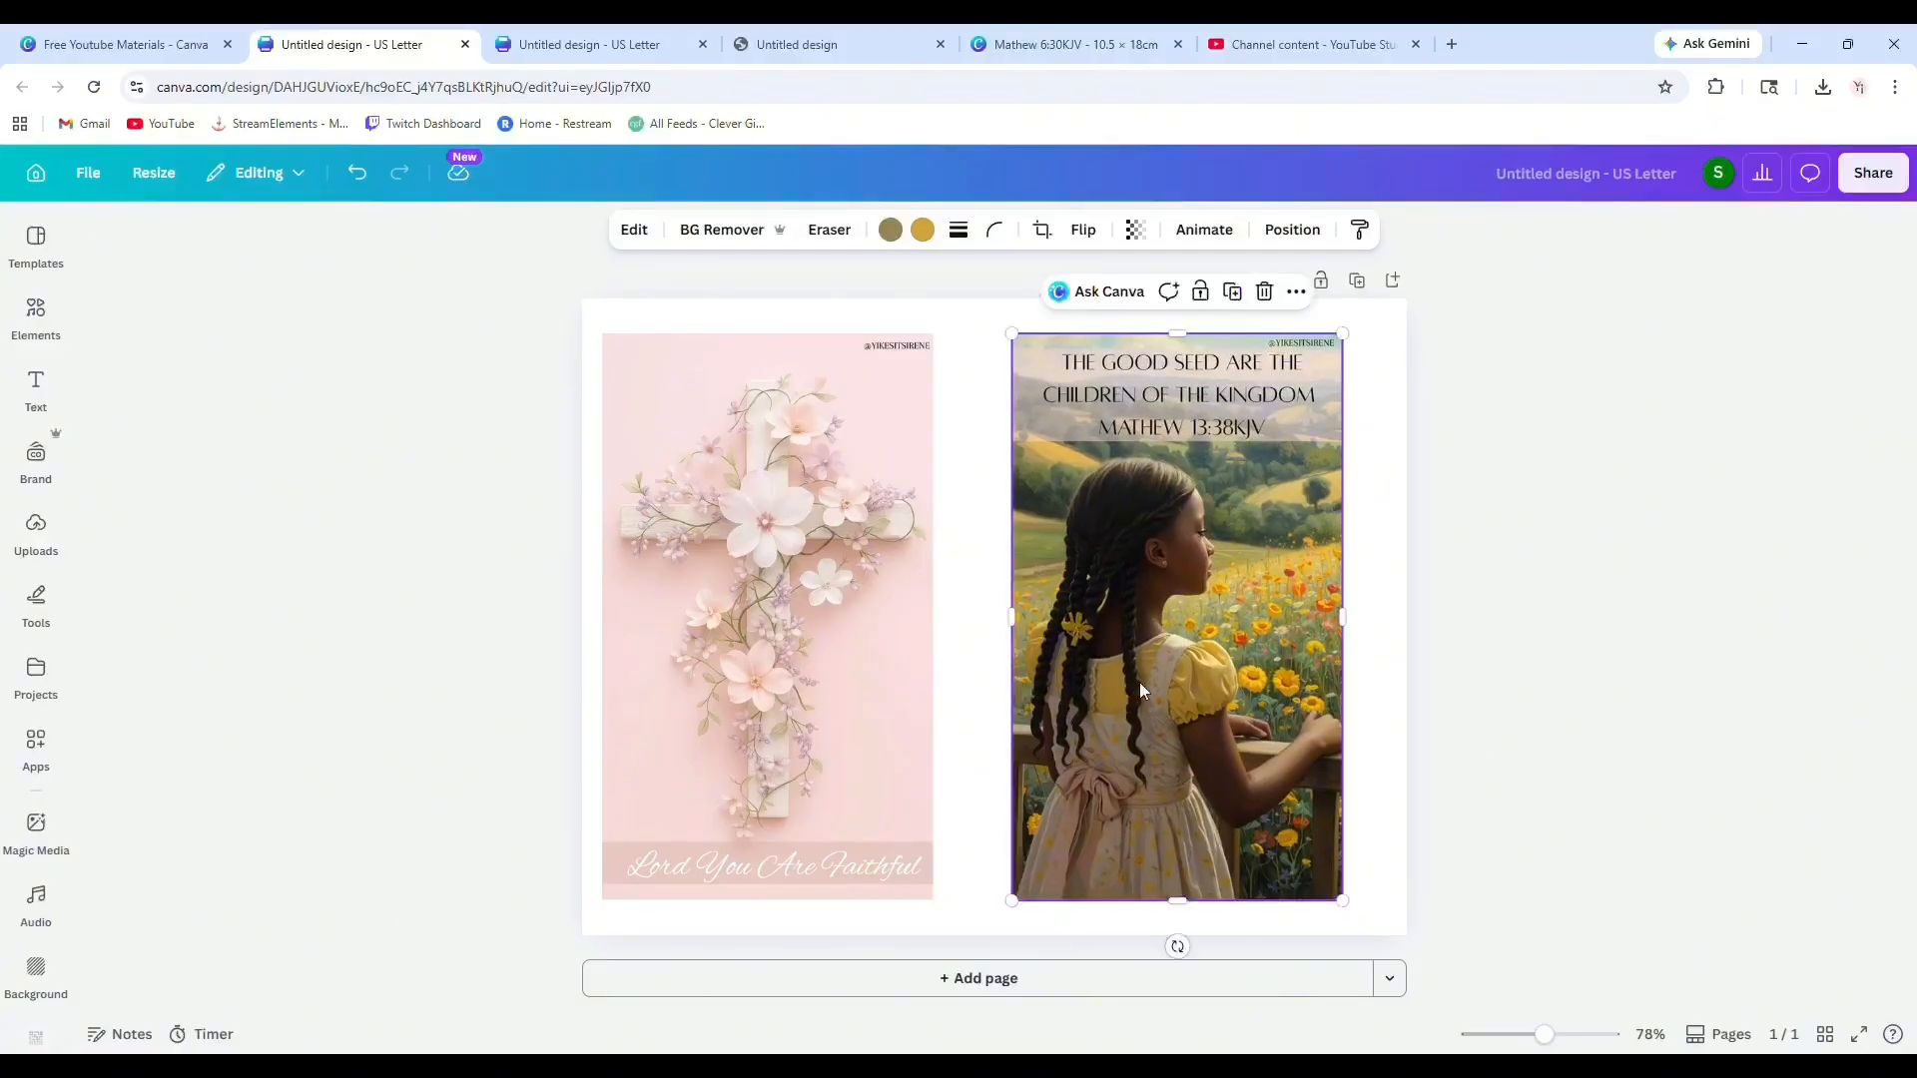
drag(1154, 695, 1154, 696)
Add a second page and place the Psalm 5:11 image from uploads on its left half.
click(1009, 982)
click(55, 539)
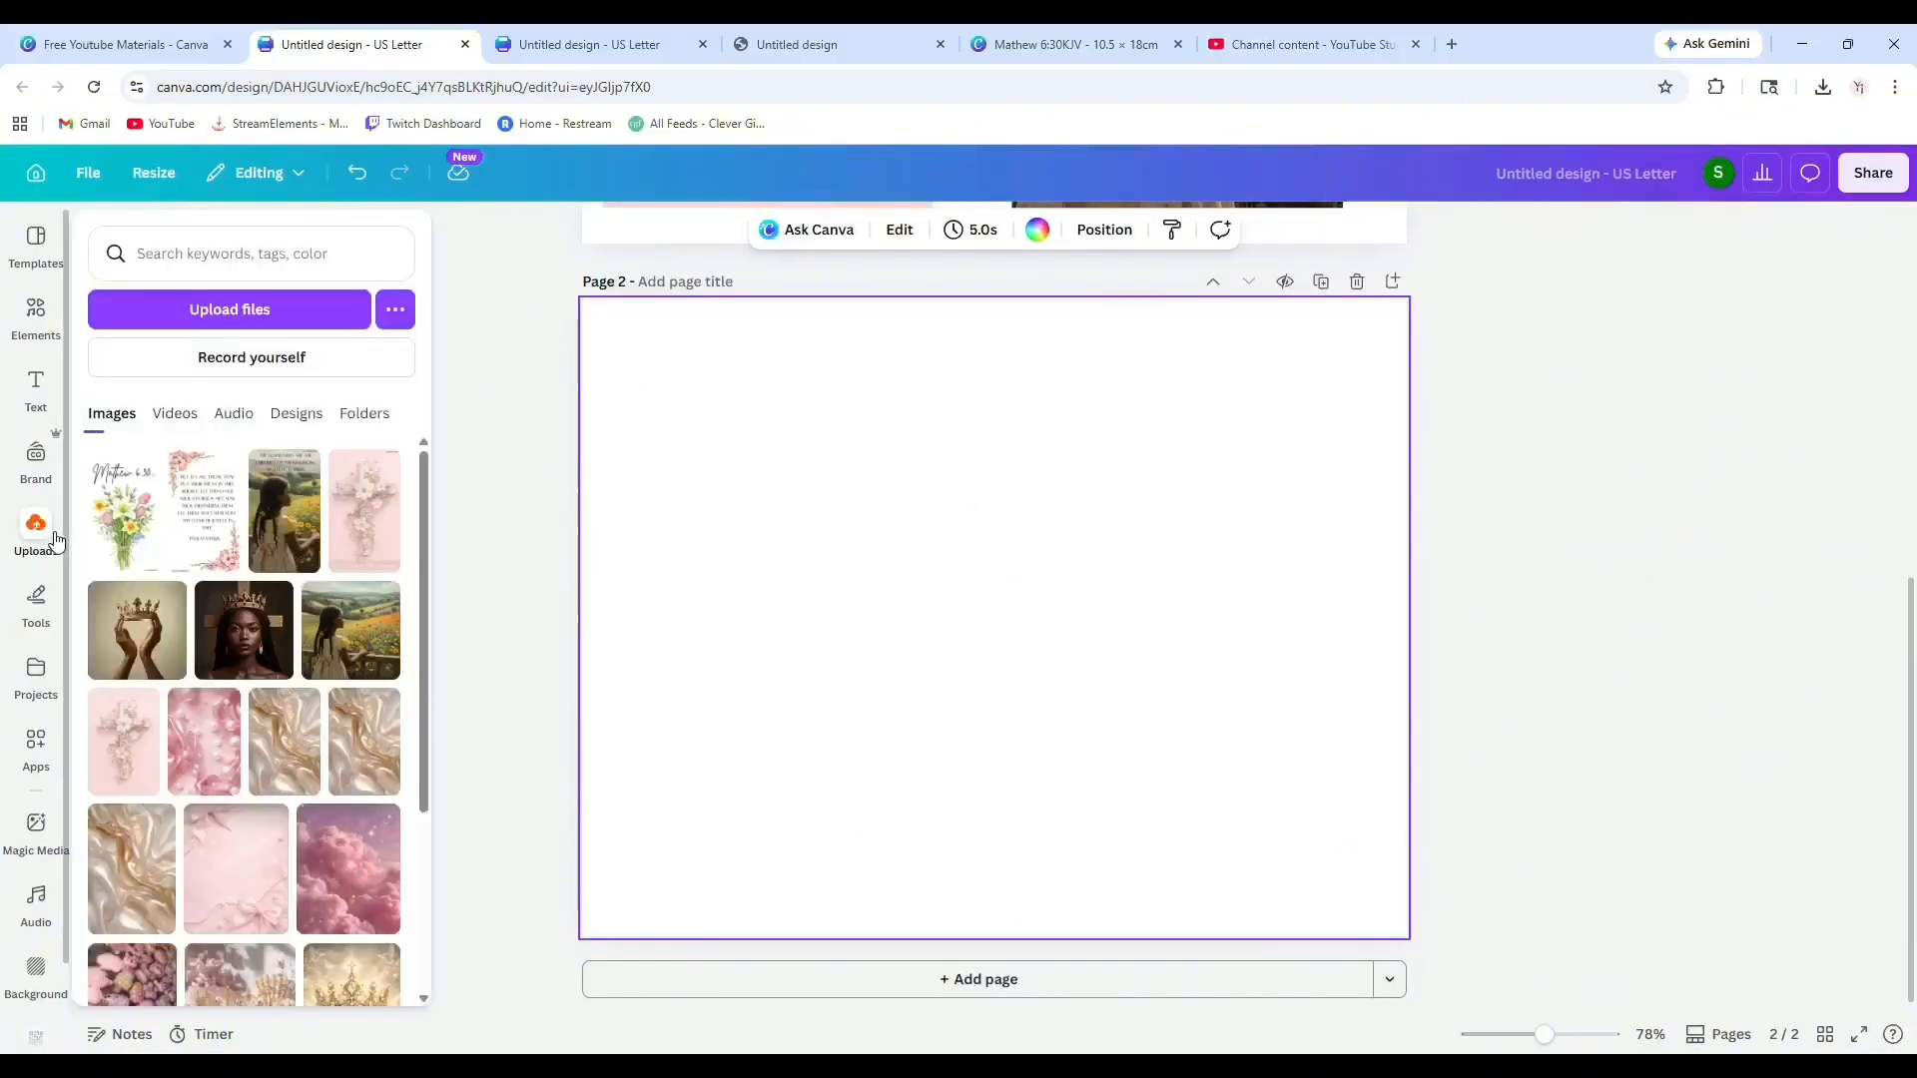
click(204, 511)
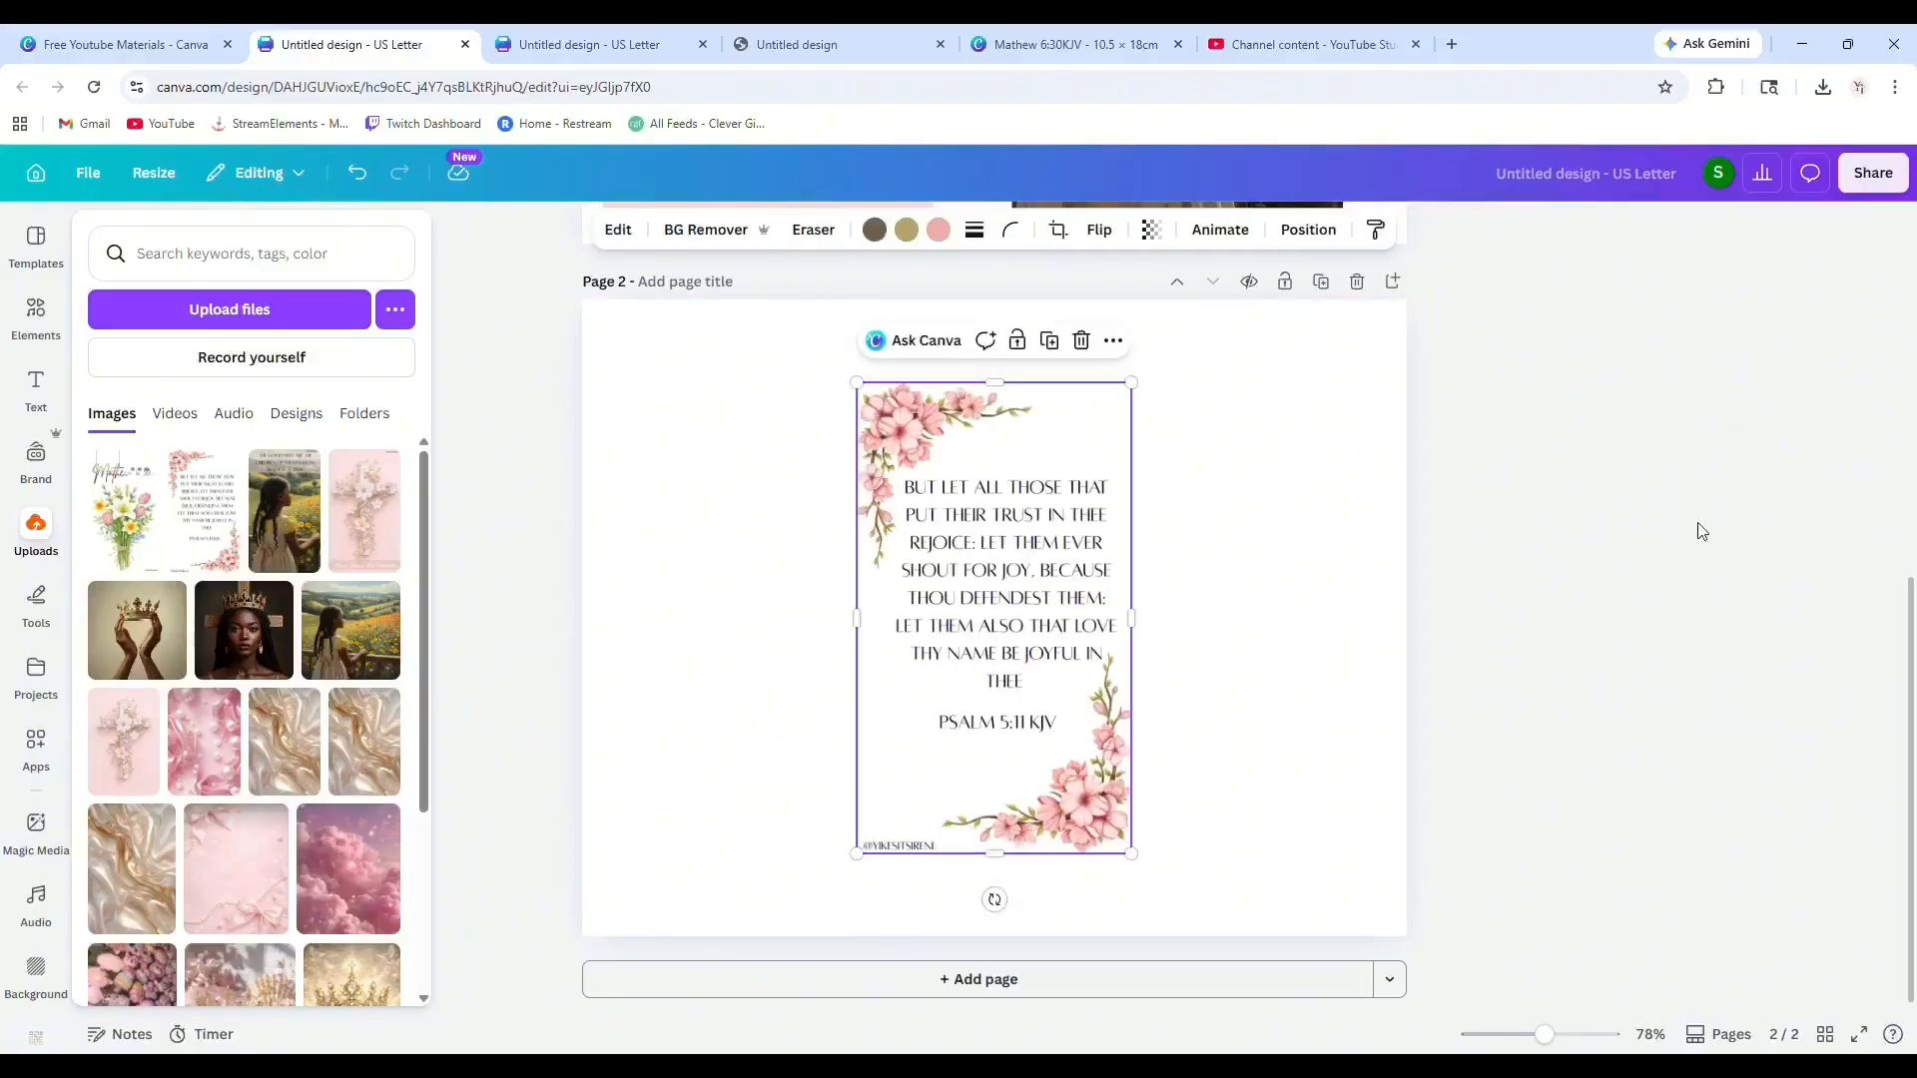
drag(995, 554, 802, 544)
drag(655, 835, 578, 911)
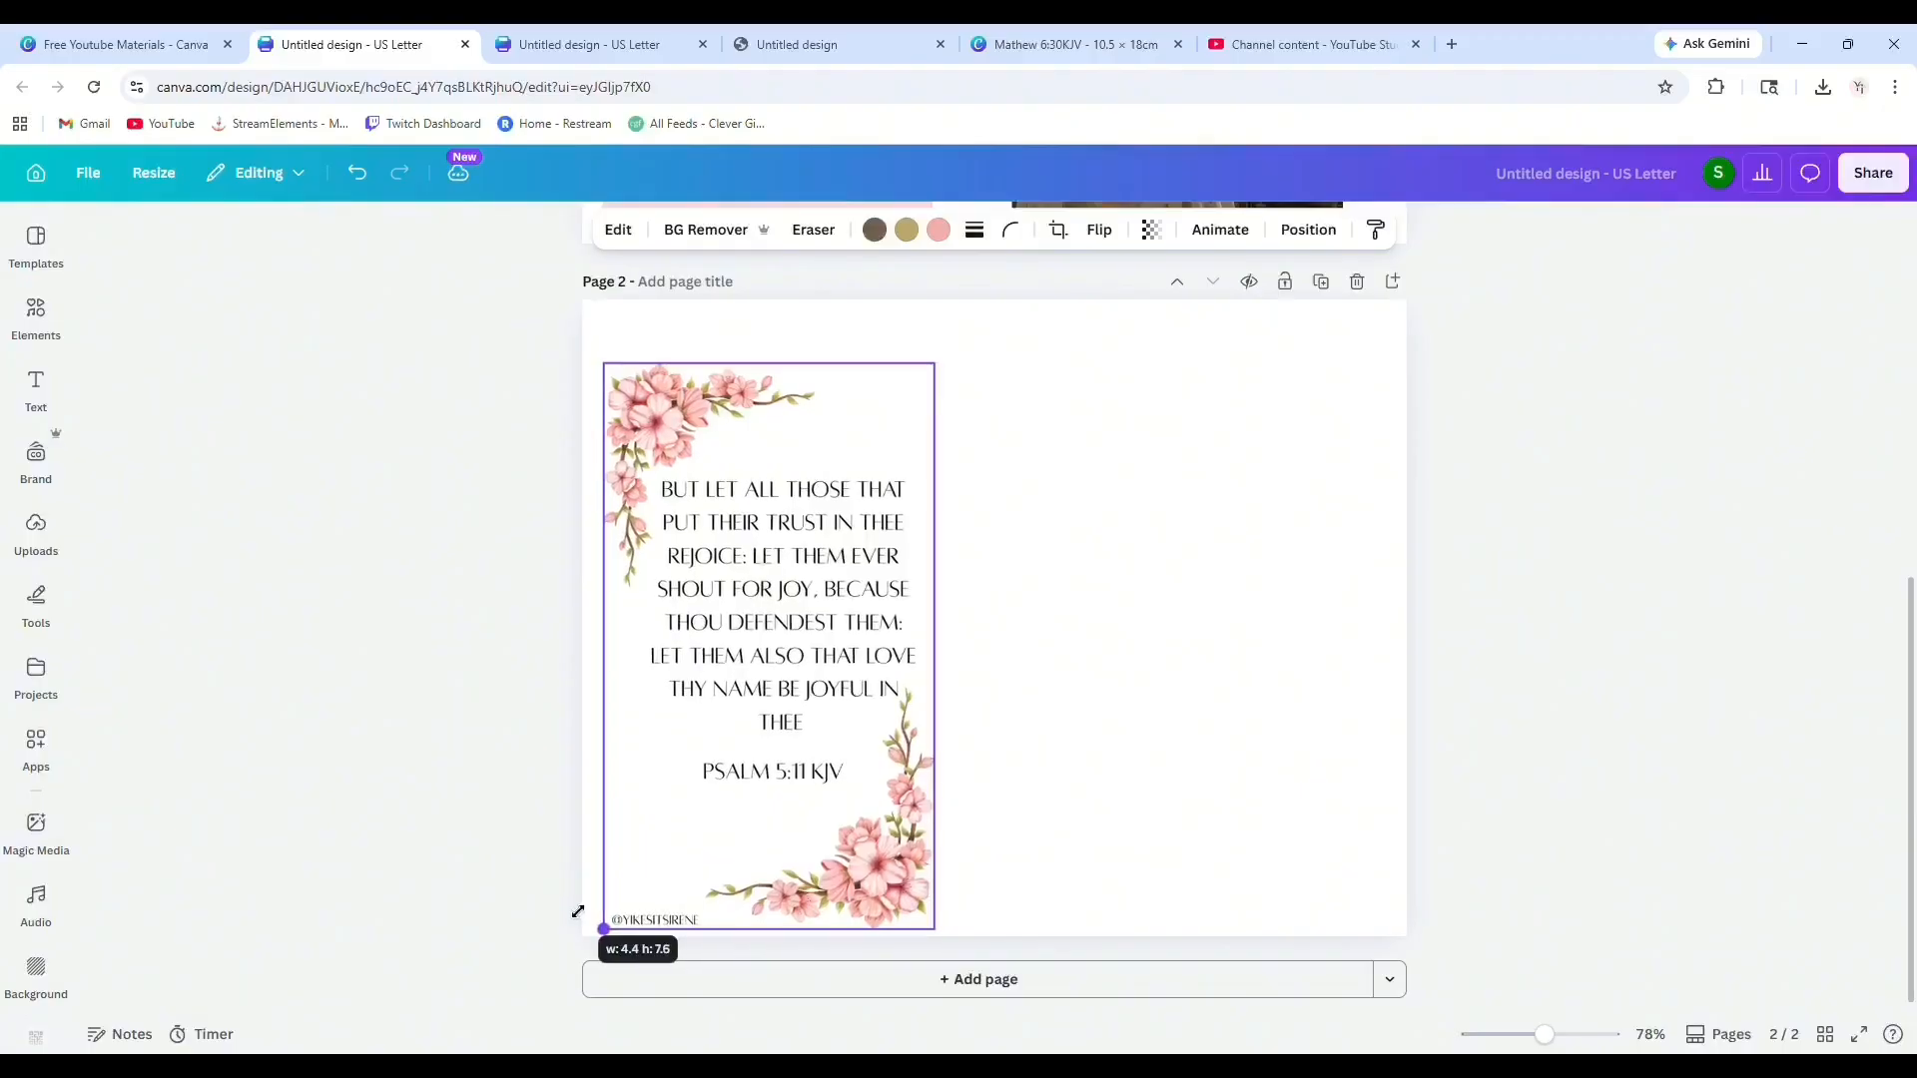
drag(768, 732, 788, 700)
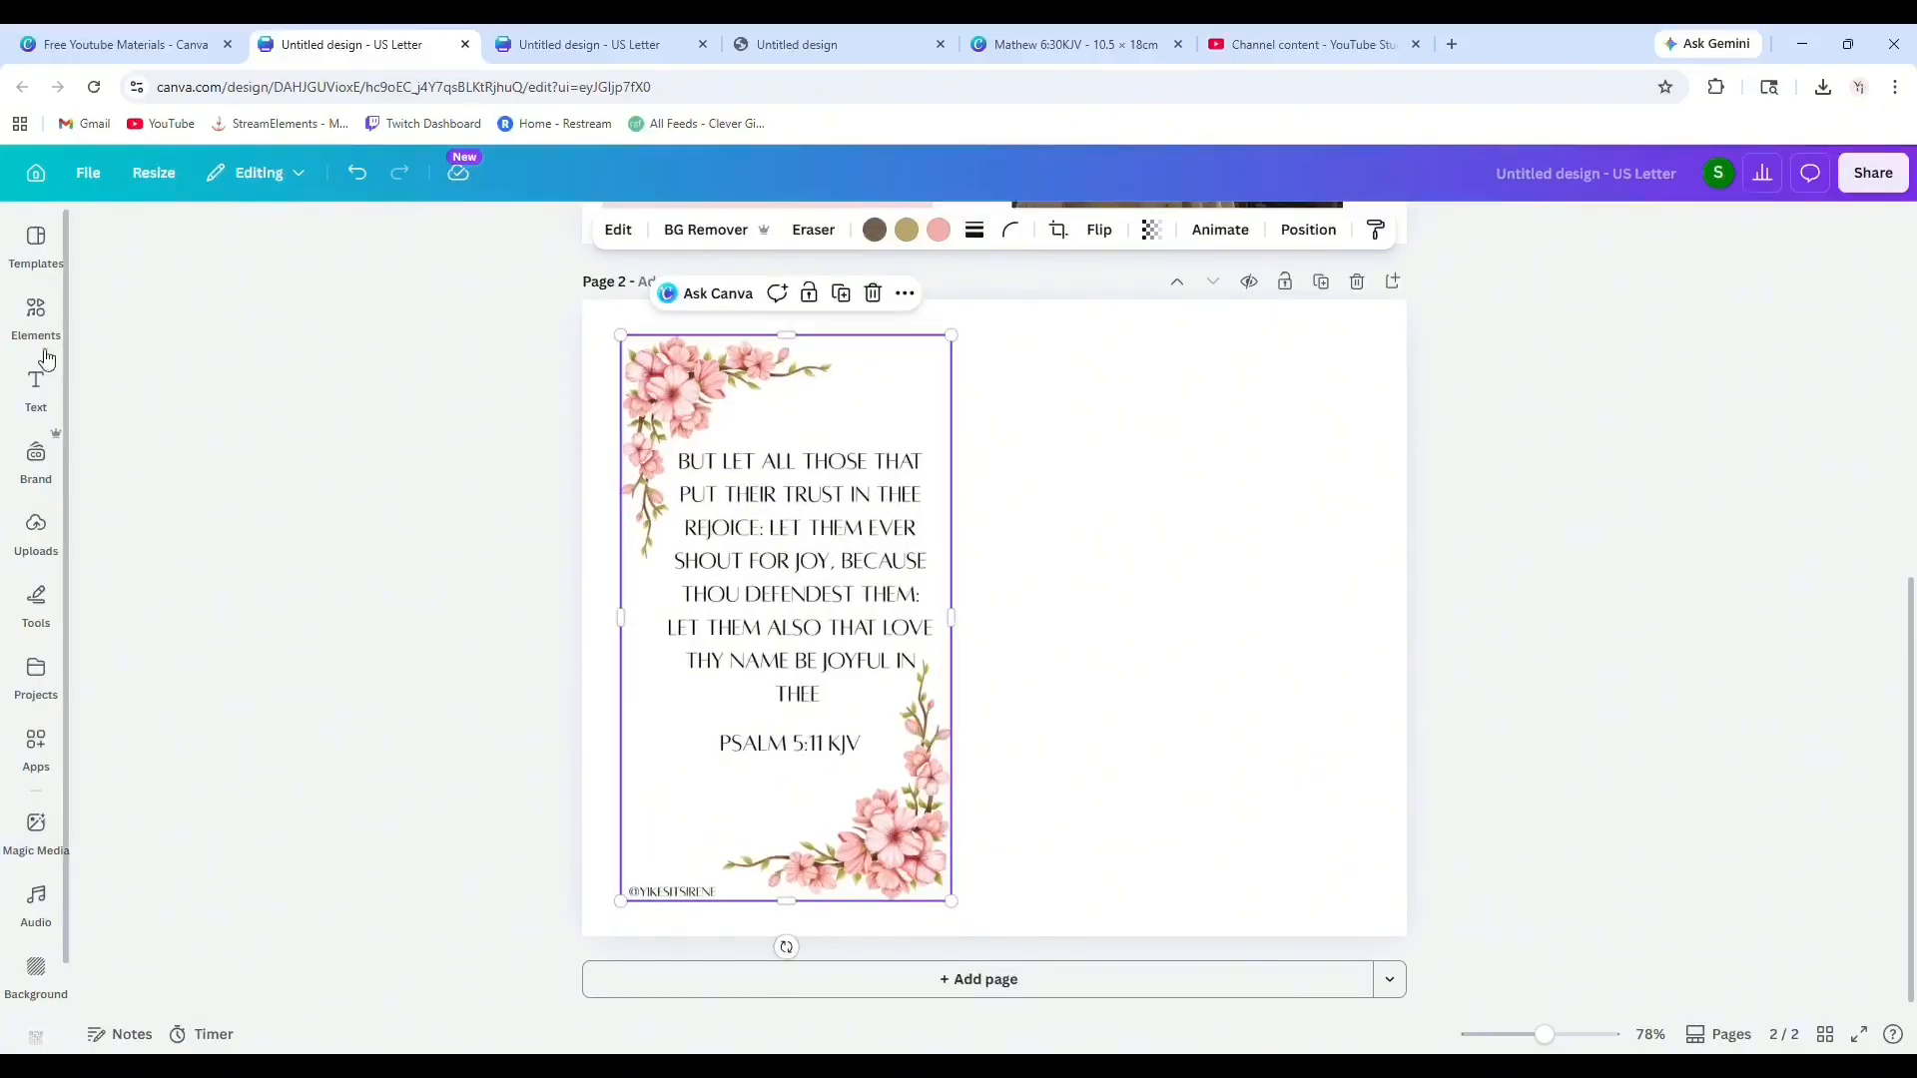
Add the Mathew 6:30 bouquet image from uploads and resize it to fill the right half of page 2.
click(26, 401)
click(36, 677)
click(36, 599)
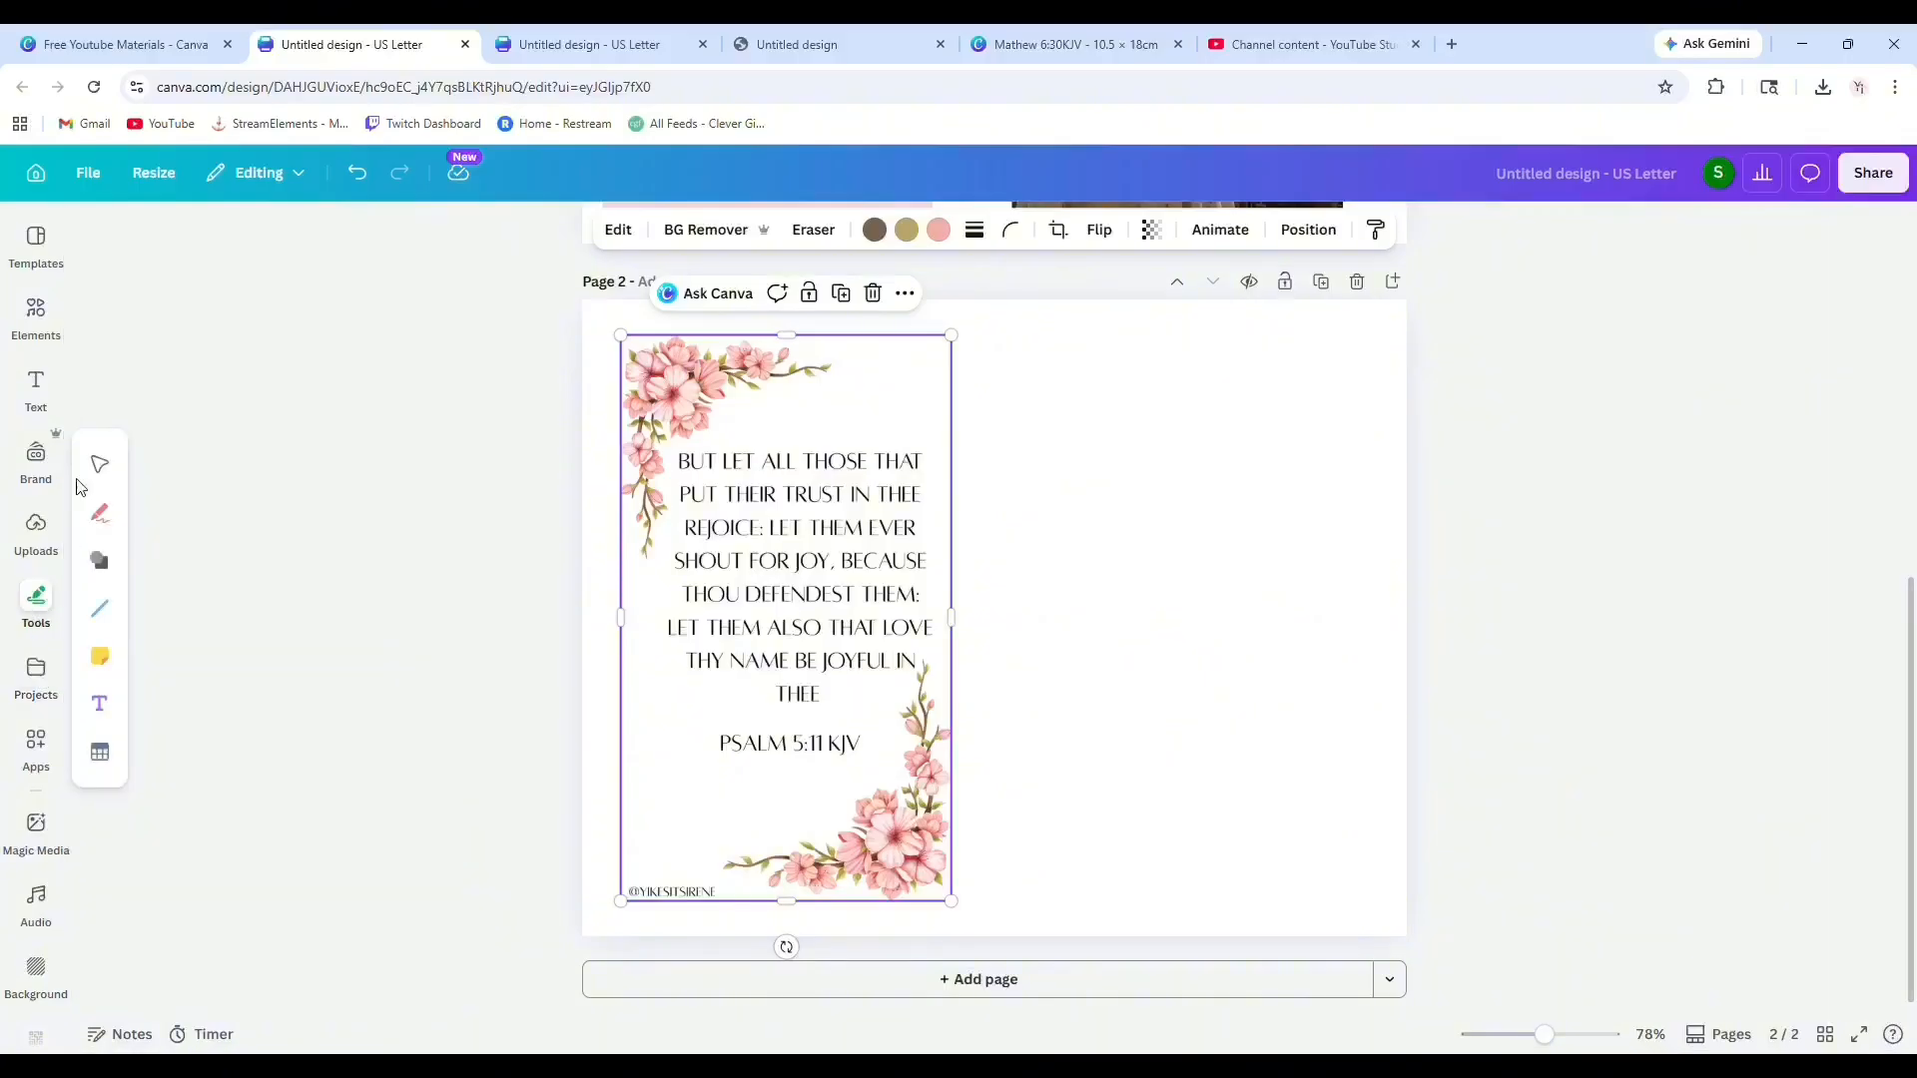
click(36, 311)
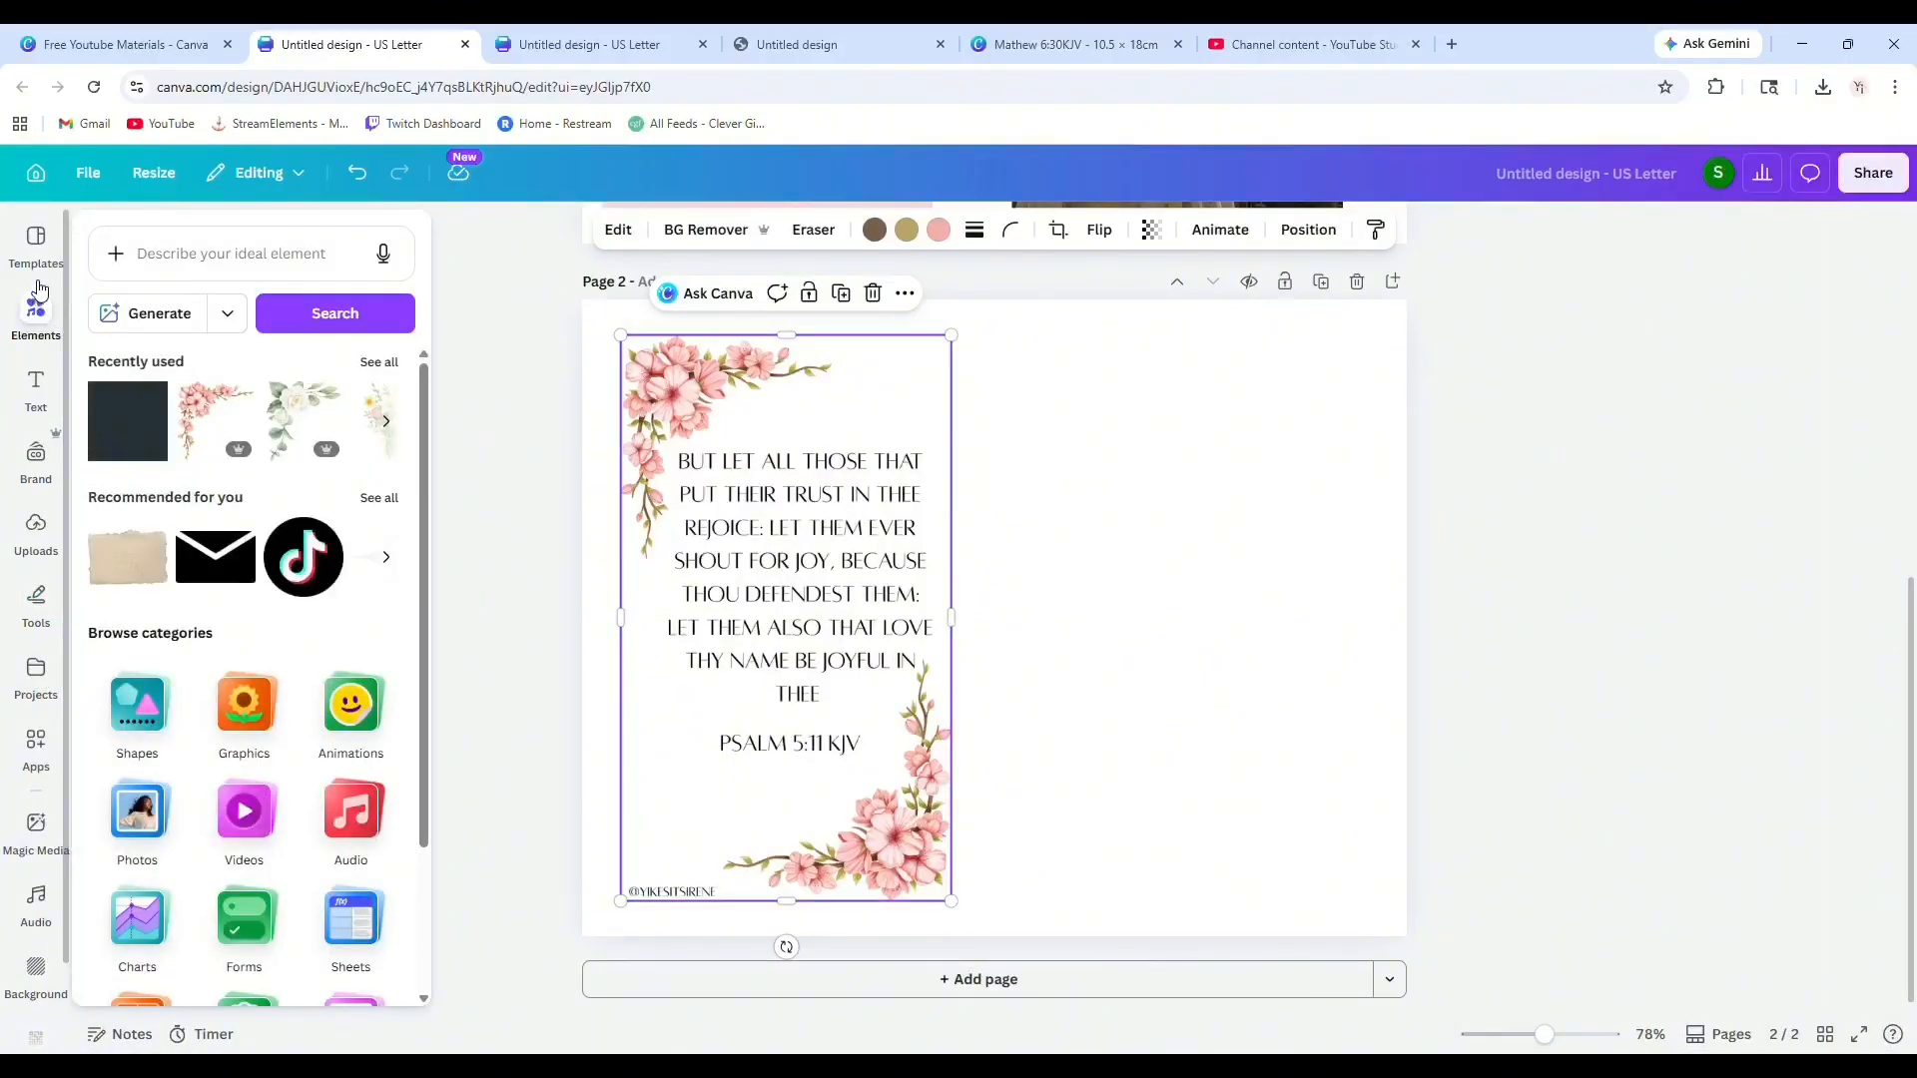
click(36, 527)
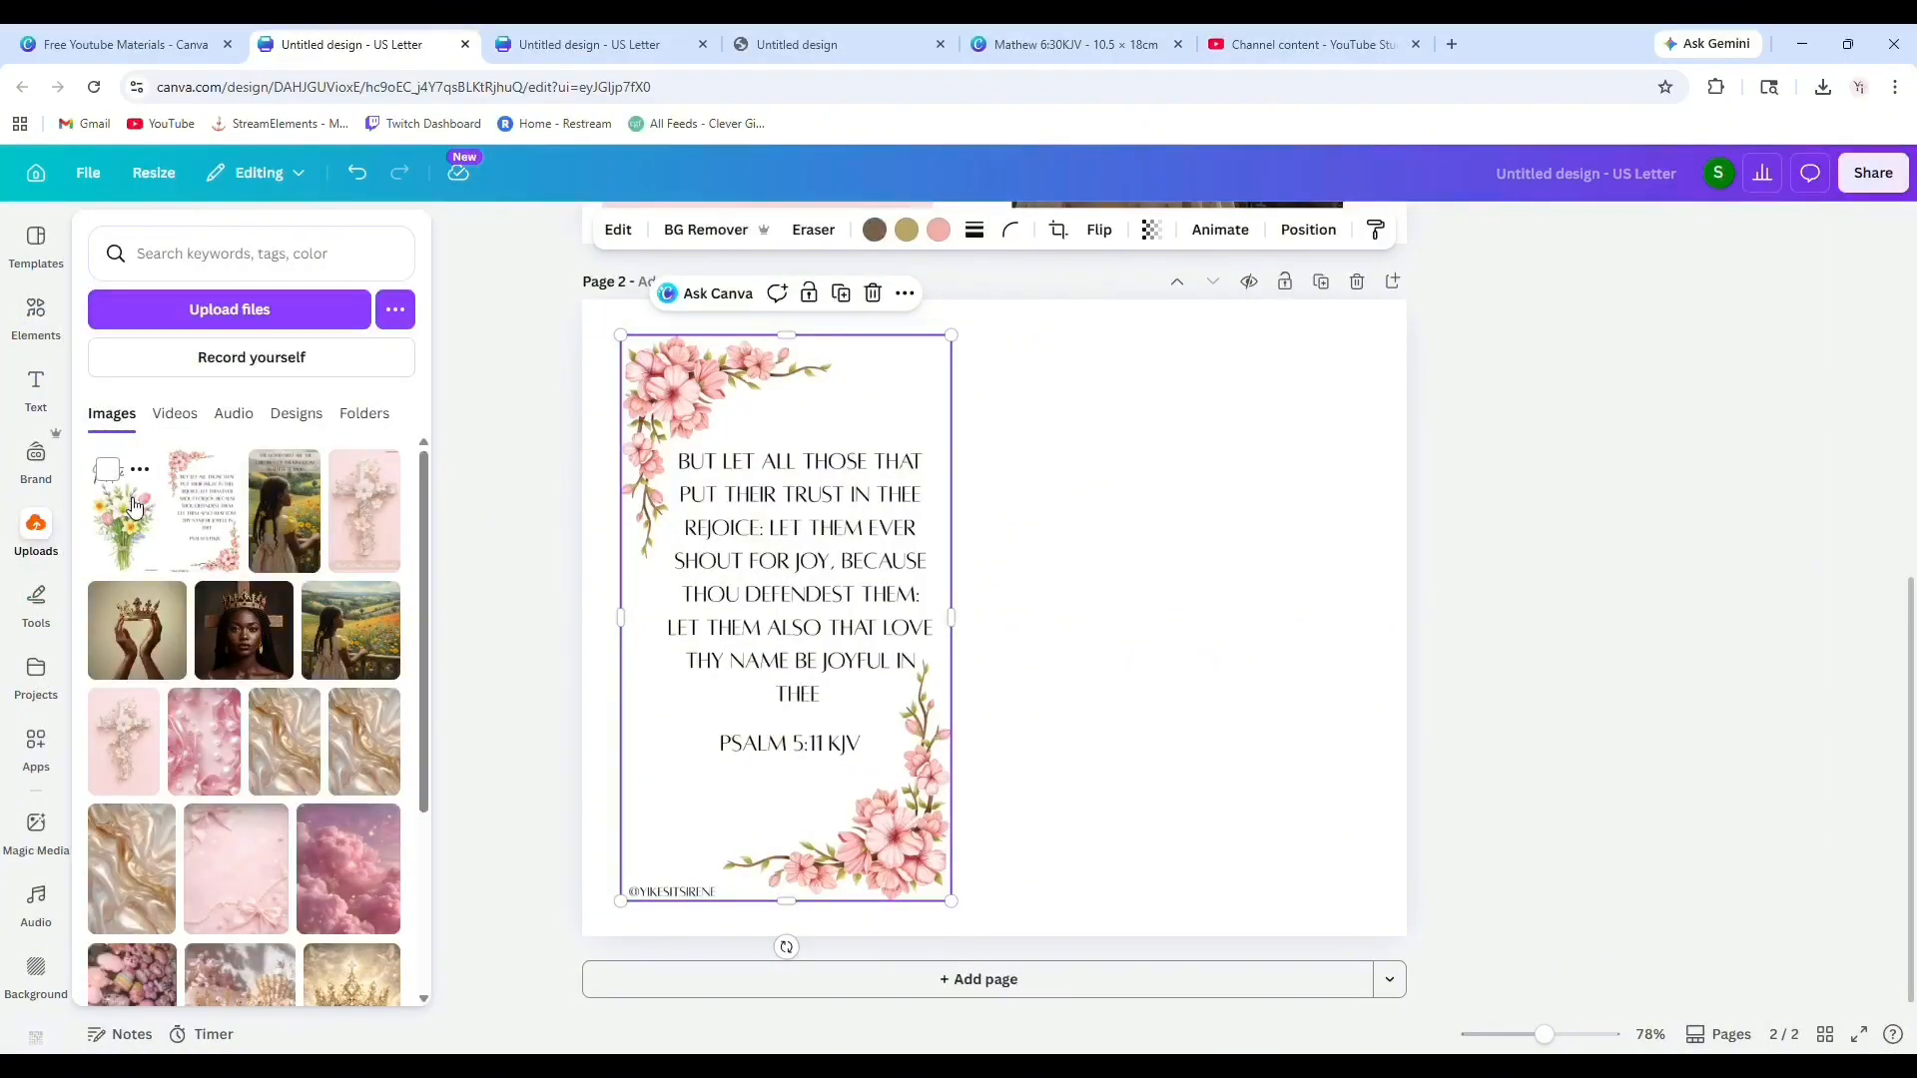
click(135, 504)
click(435, 511)
drag(991, 617, 1191, 614)
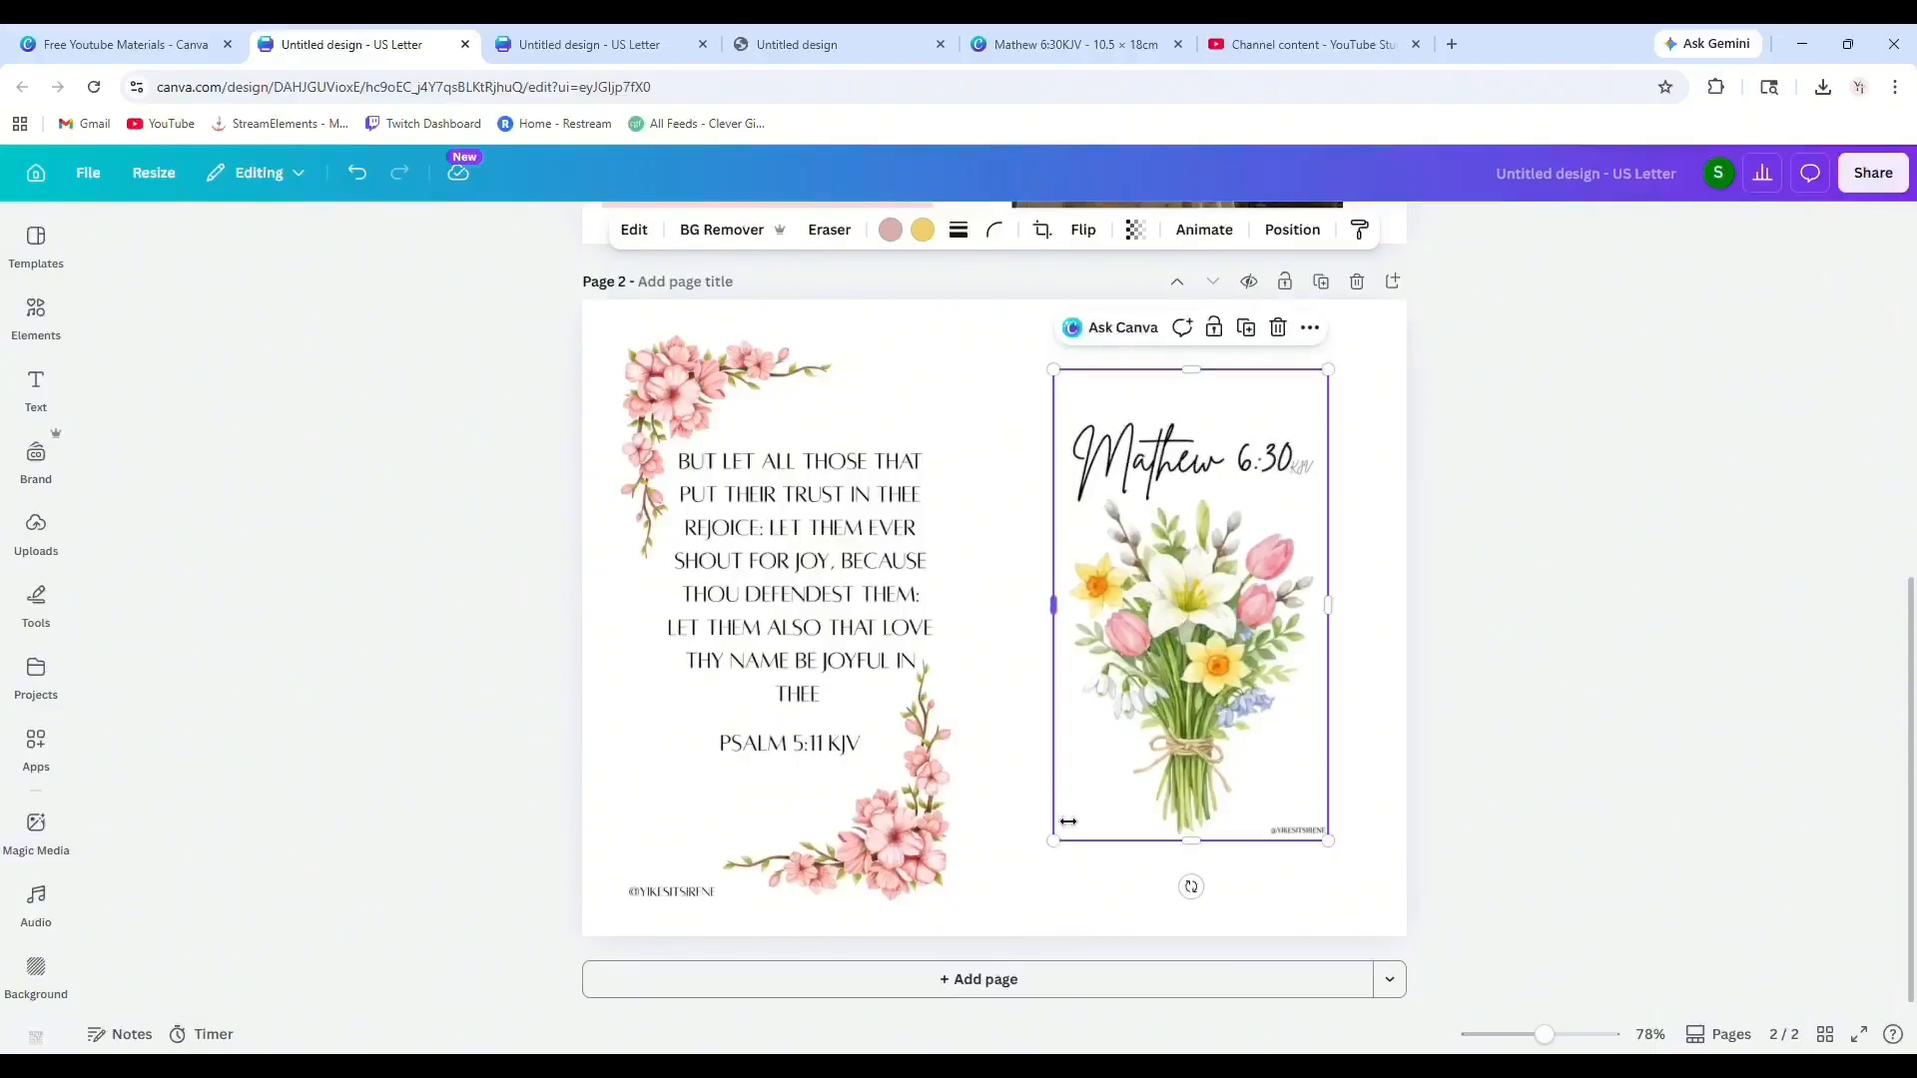
drag(1058, 850, 948, 908)
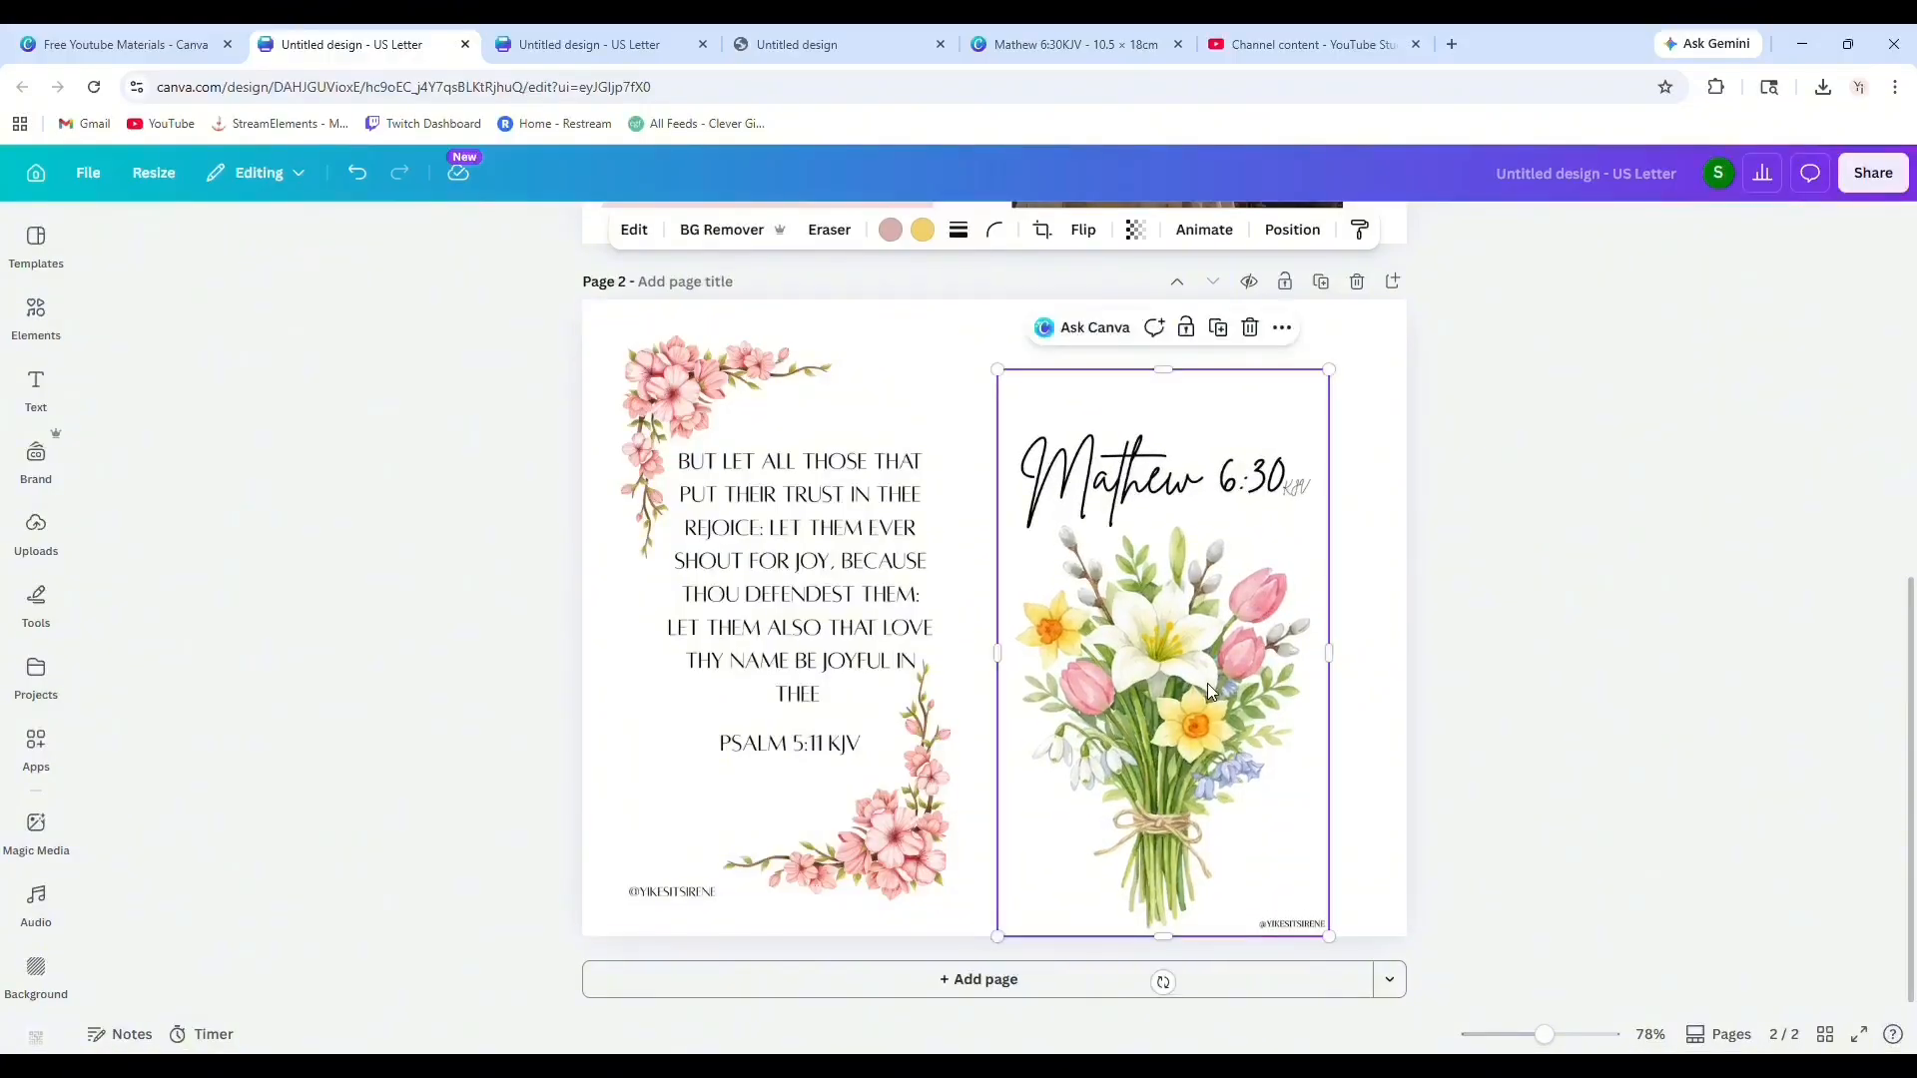
drag(1224, 691, 1238, 685)
click(1797, 565)
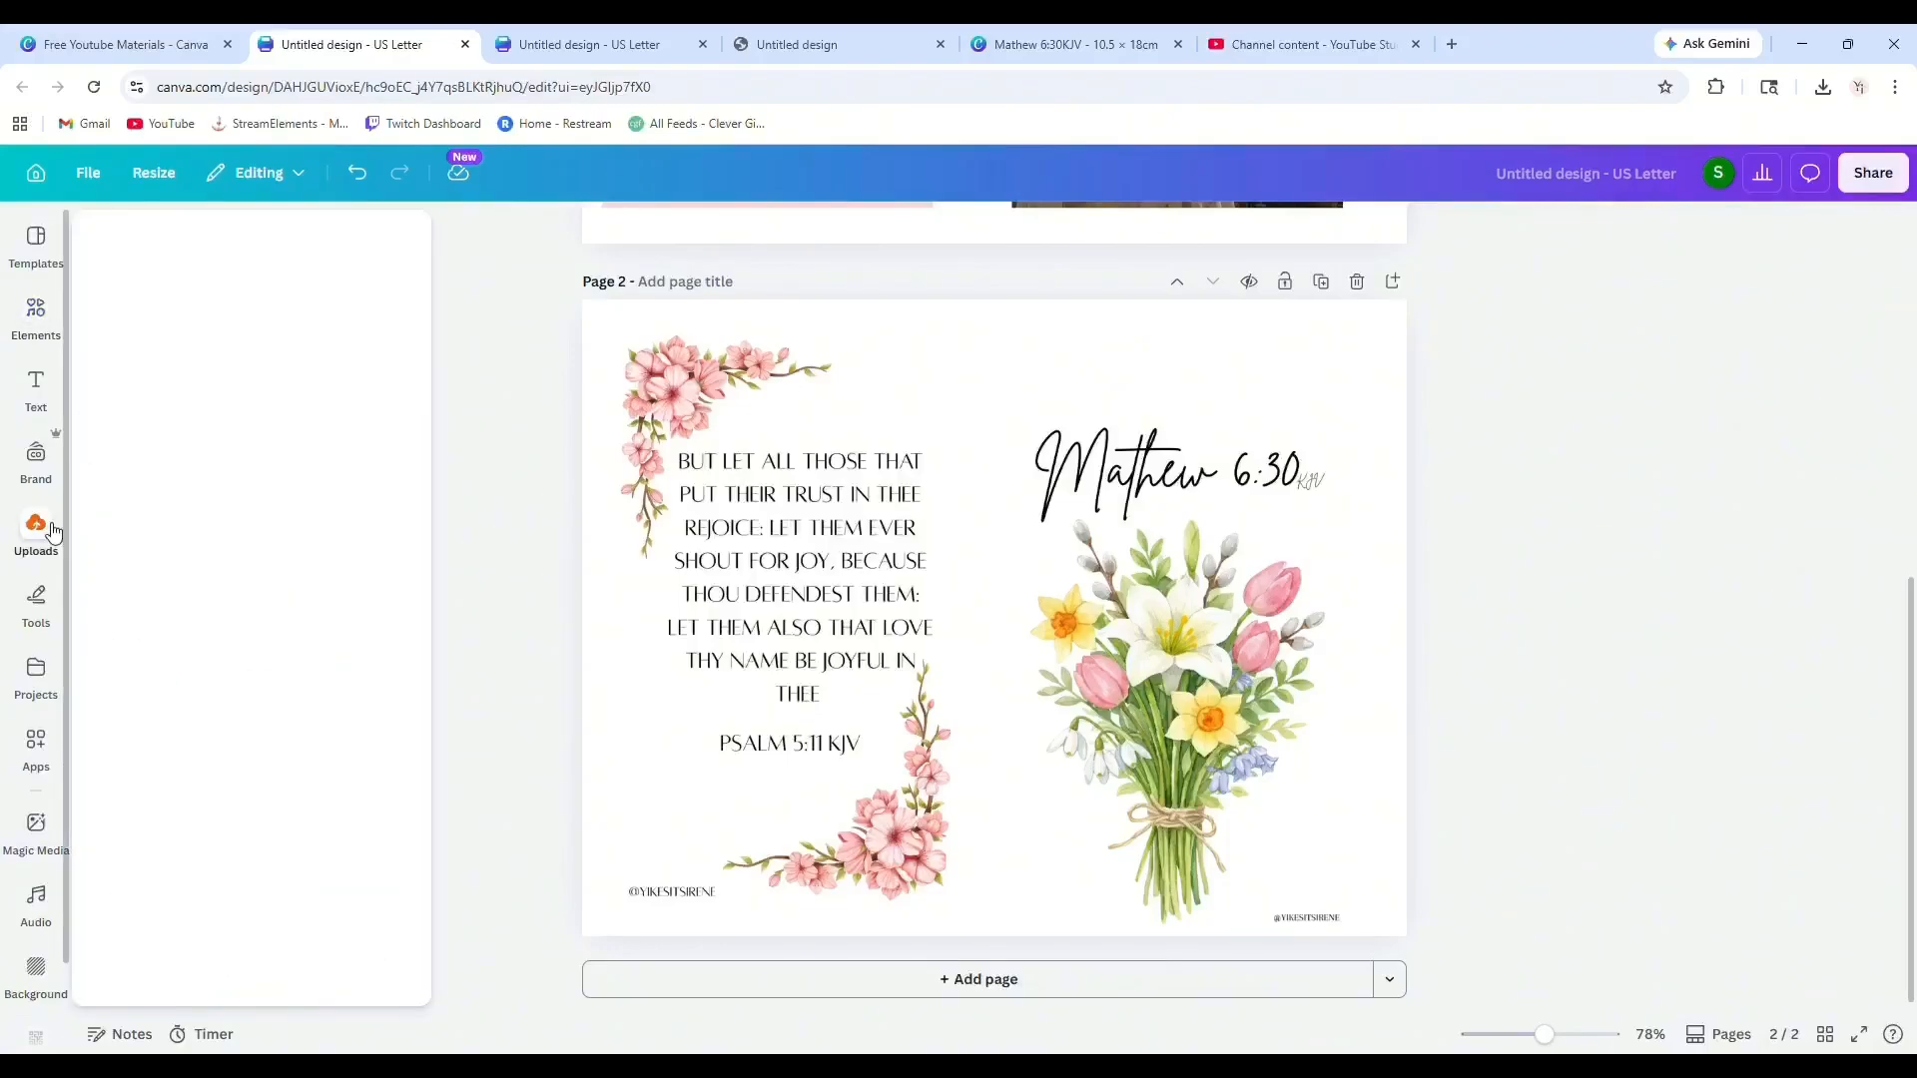
Add a green square, stretch it to cover the whole page, and send it to the back.
mouse_move(44, 315)
click(142, 438)
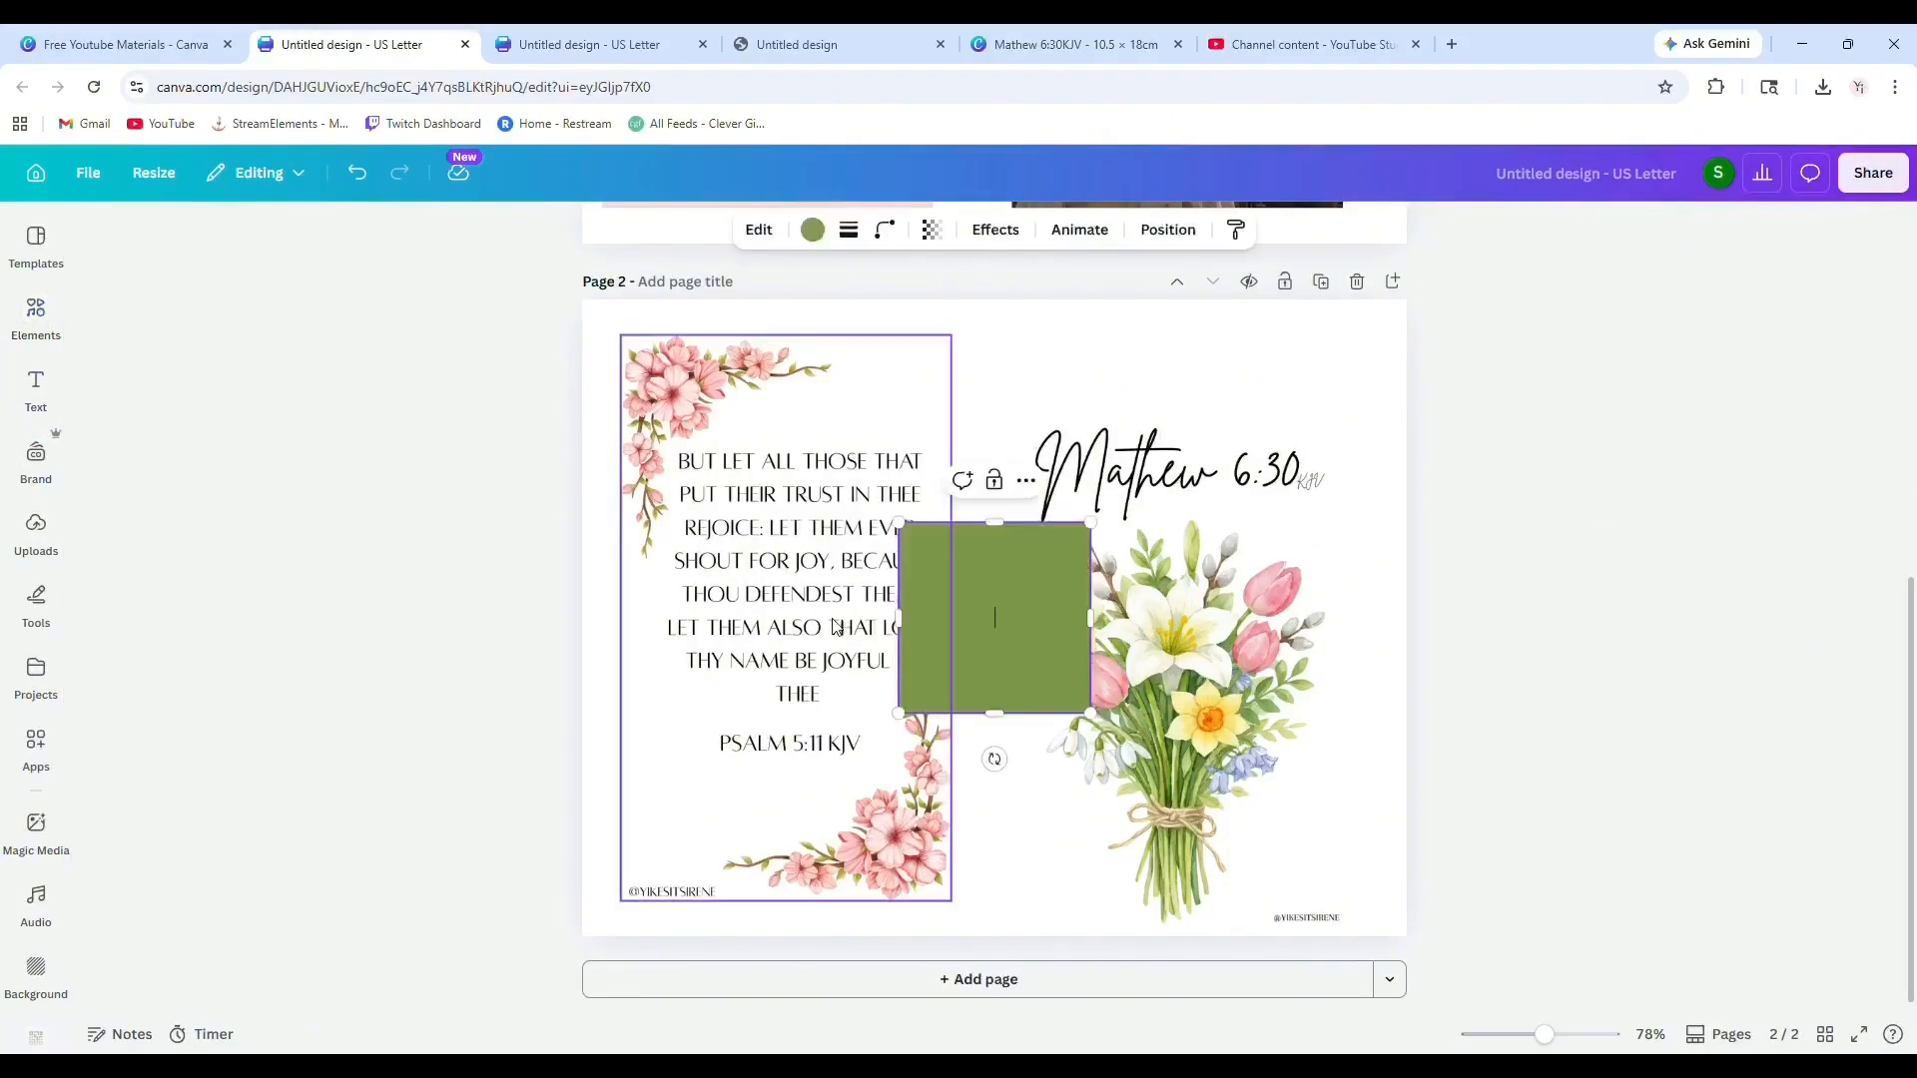
drag(957, 609, 967, 407)
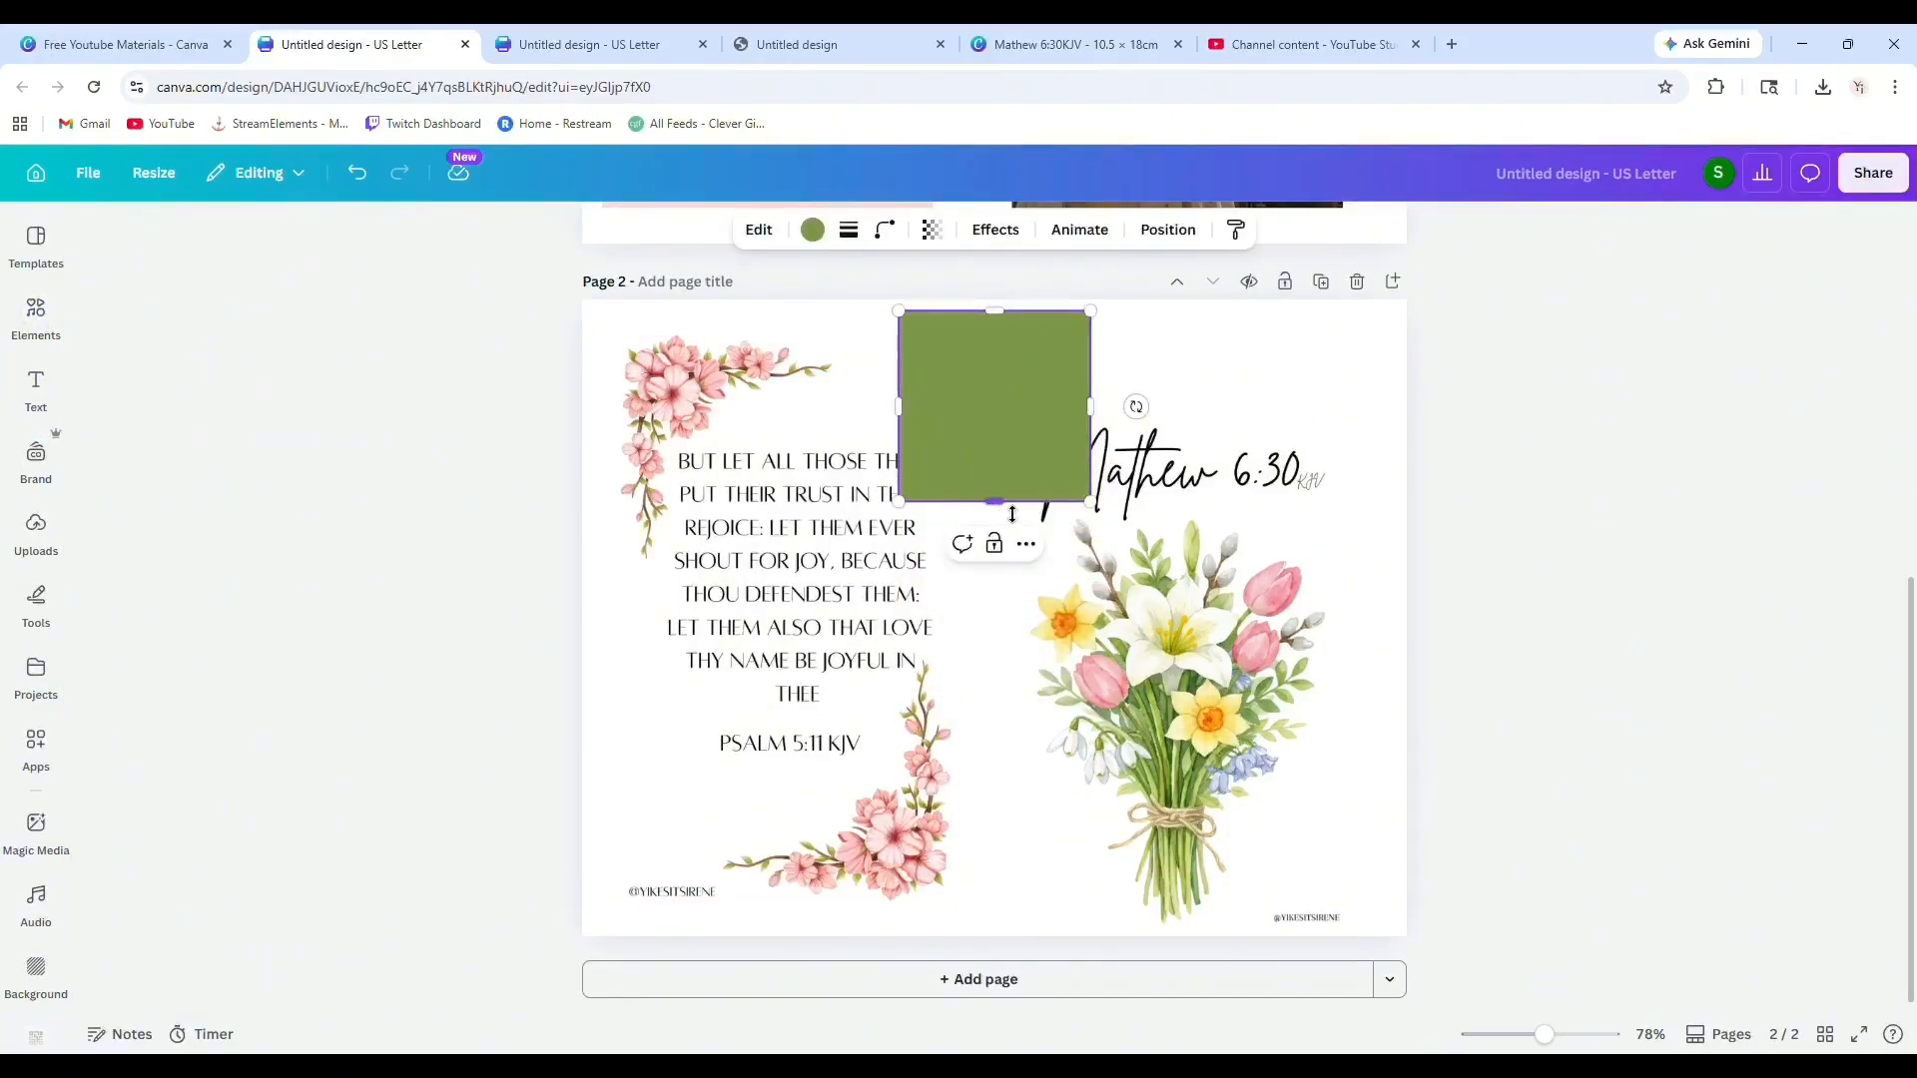
drag(1012, 514, 1010, 930)
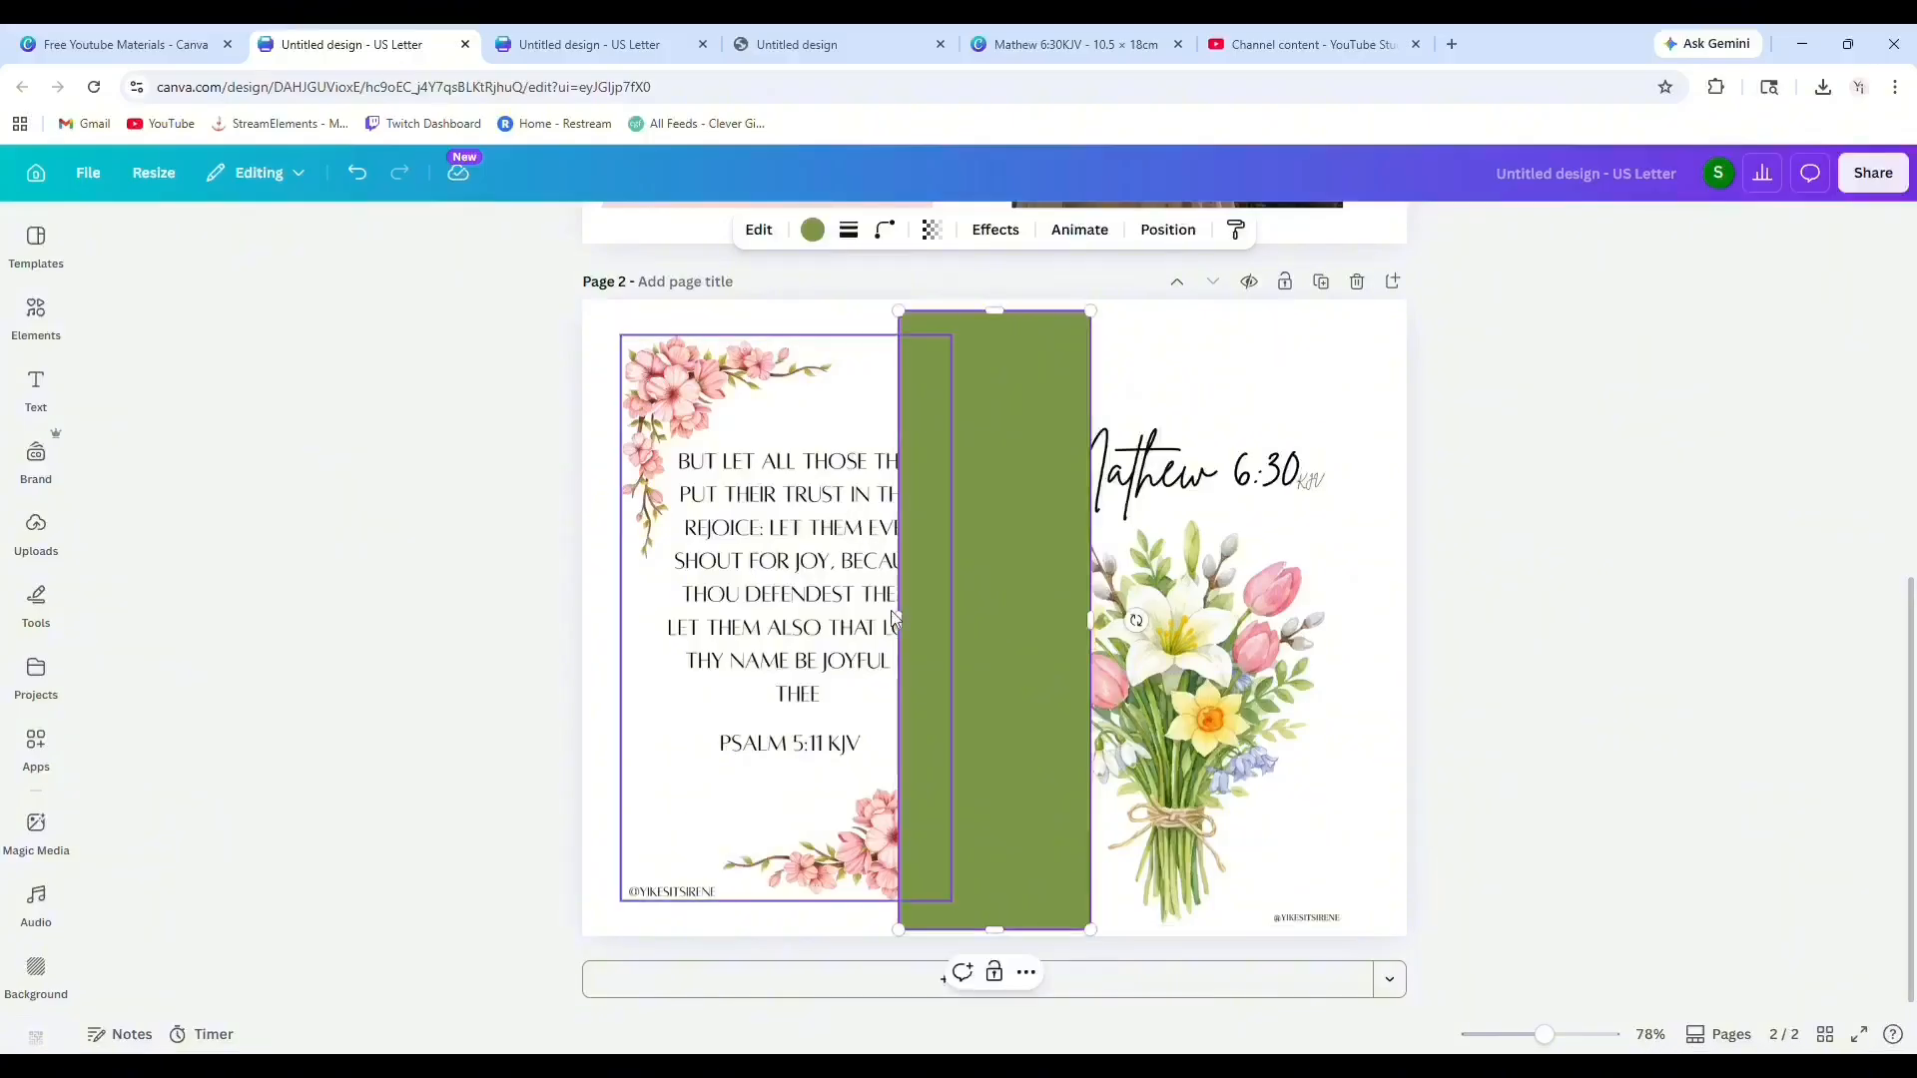
drag(895, 618, 589, 650)
drag(1102, 633, 1404, 630)
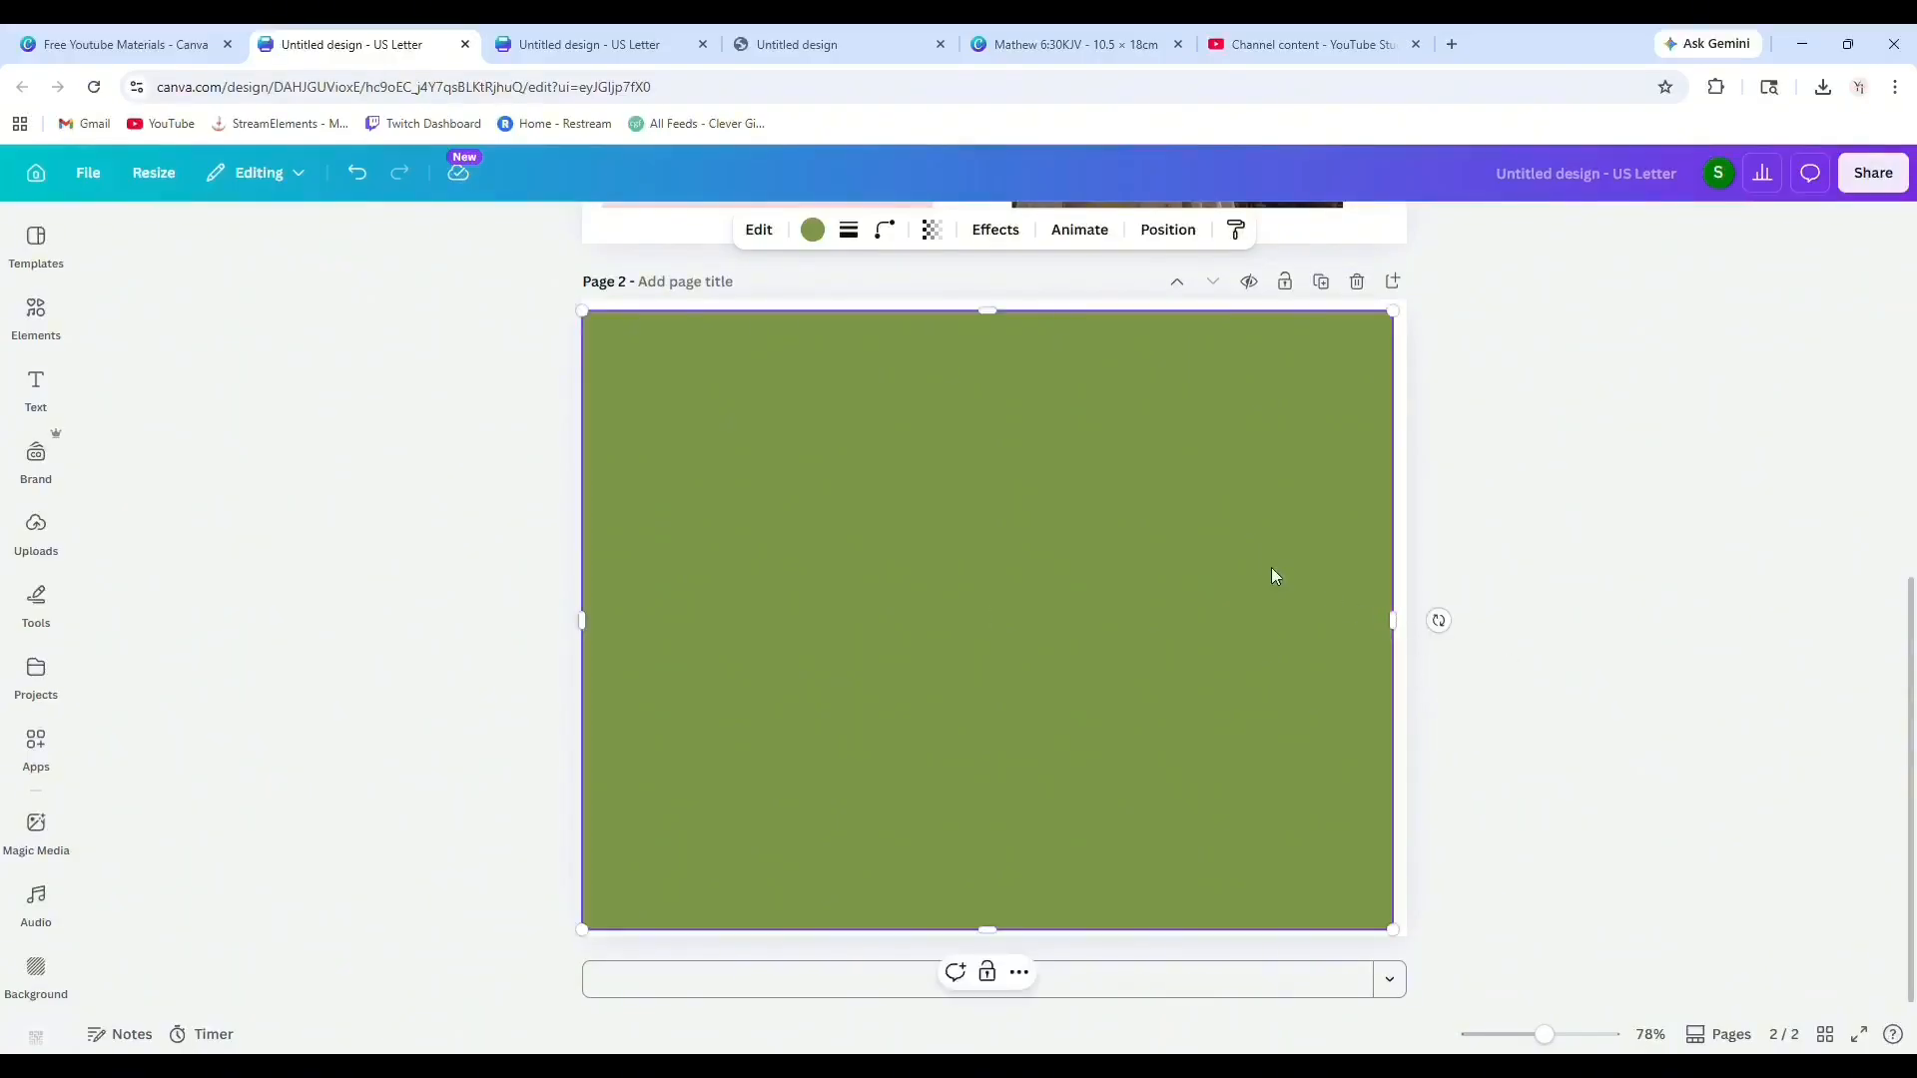
click(1166, 232)
click(281, 404)
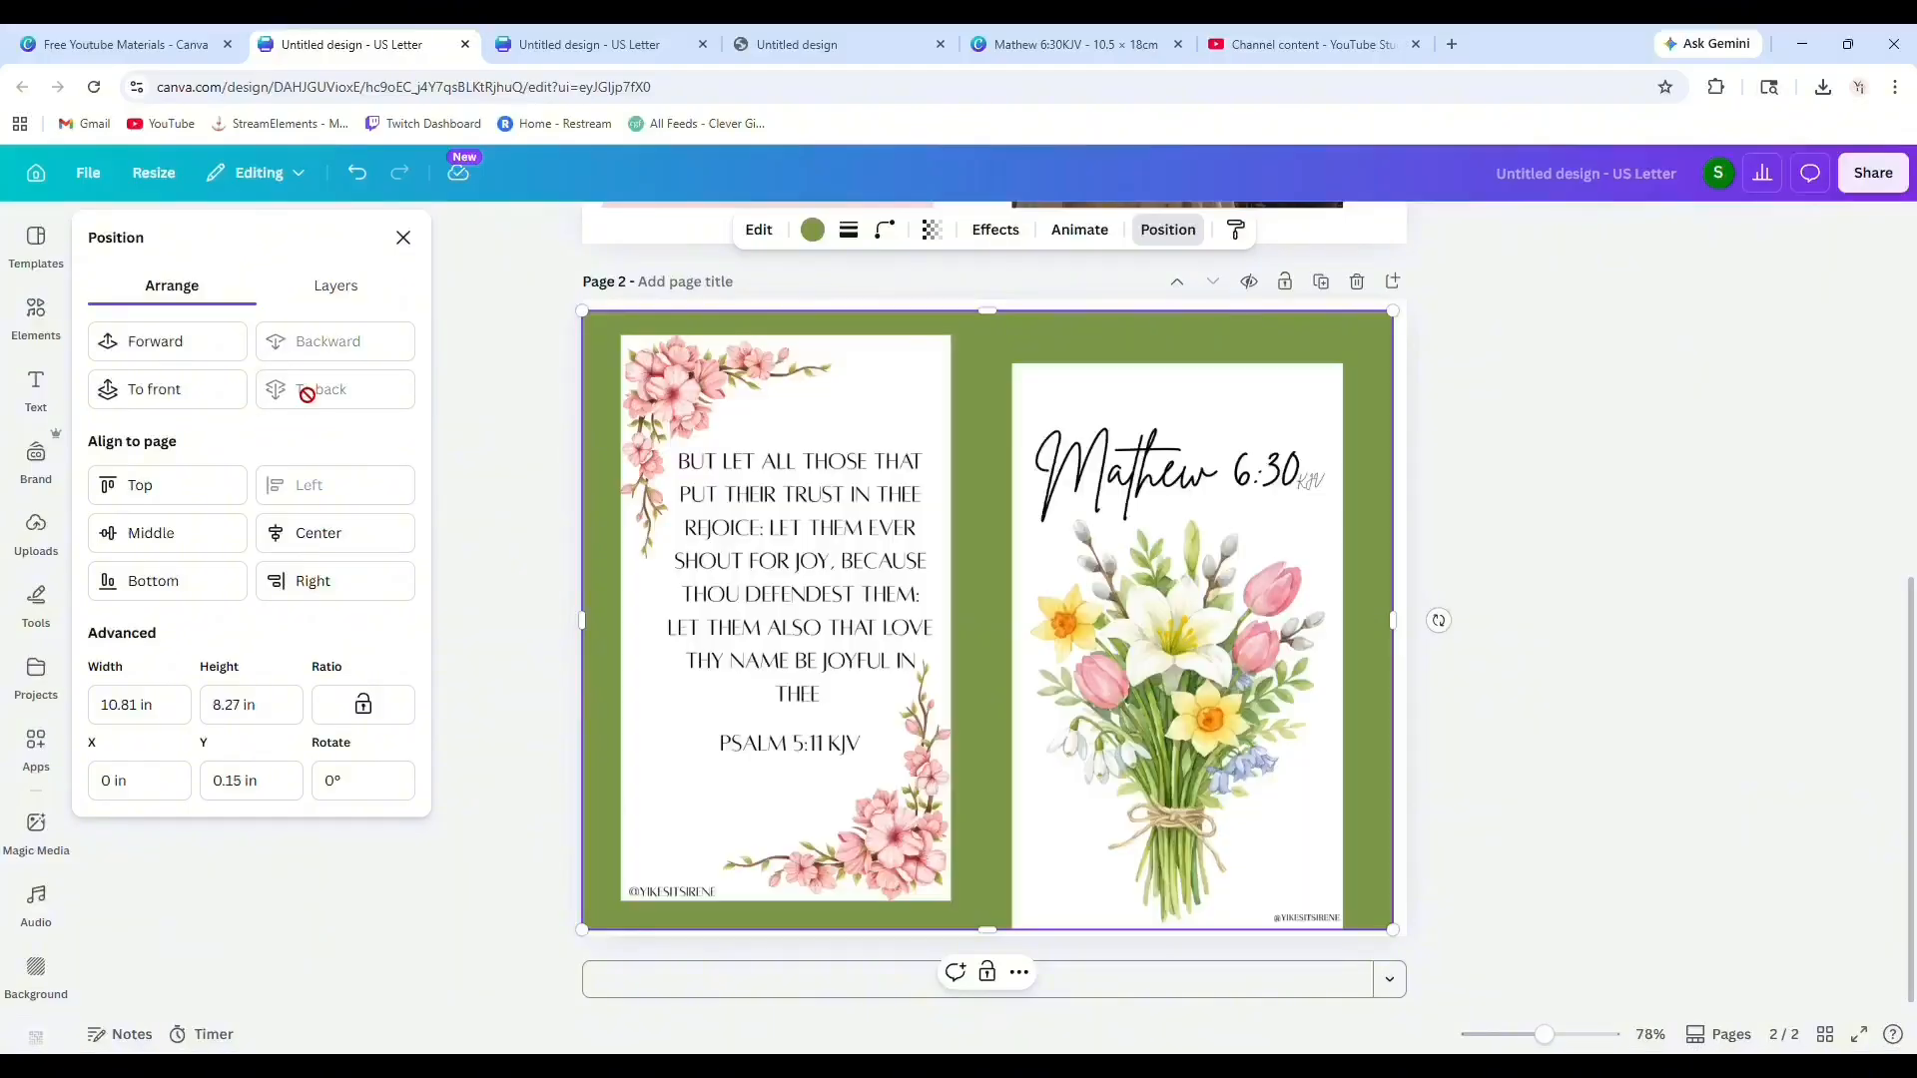
Nudge the bouquet image into line with the Psalm image and duplicate the page.
drag(1159, 695, 1260, 682)
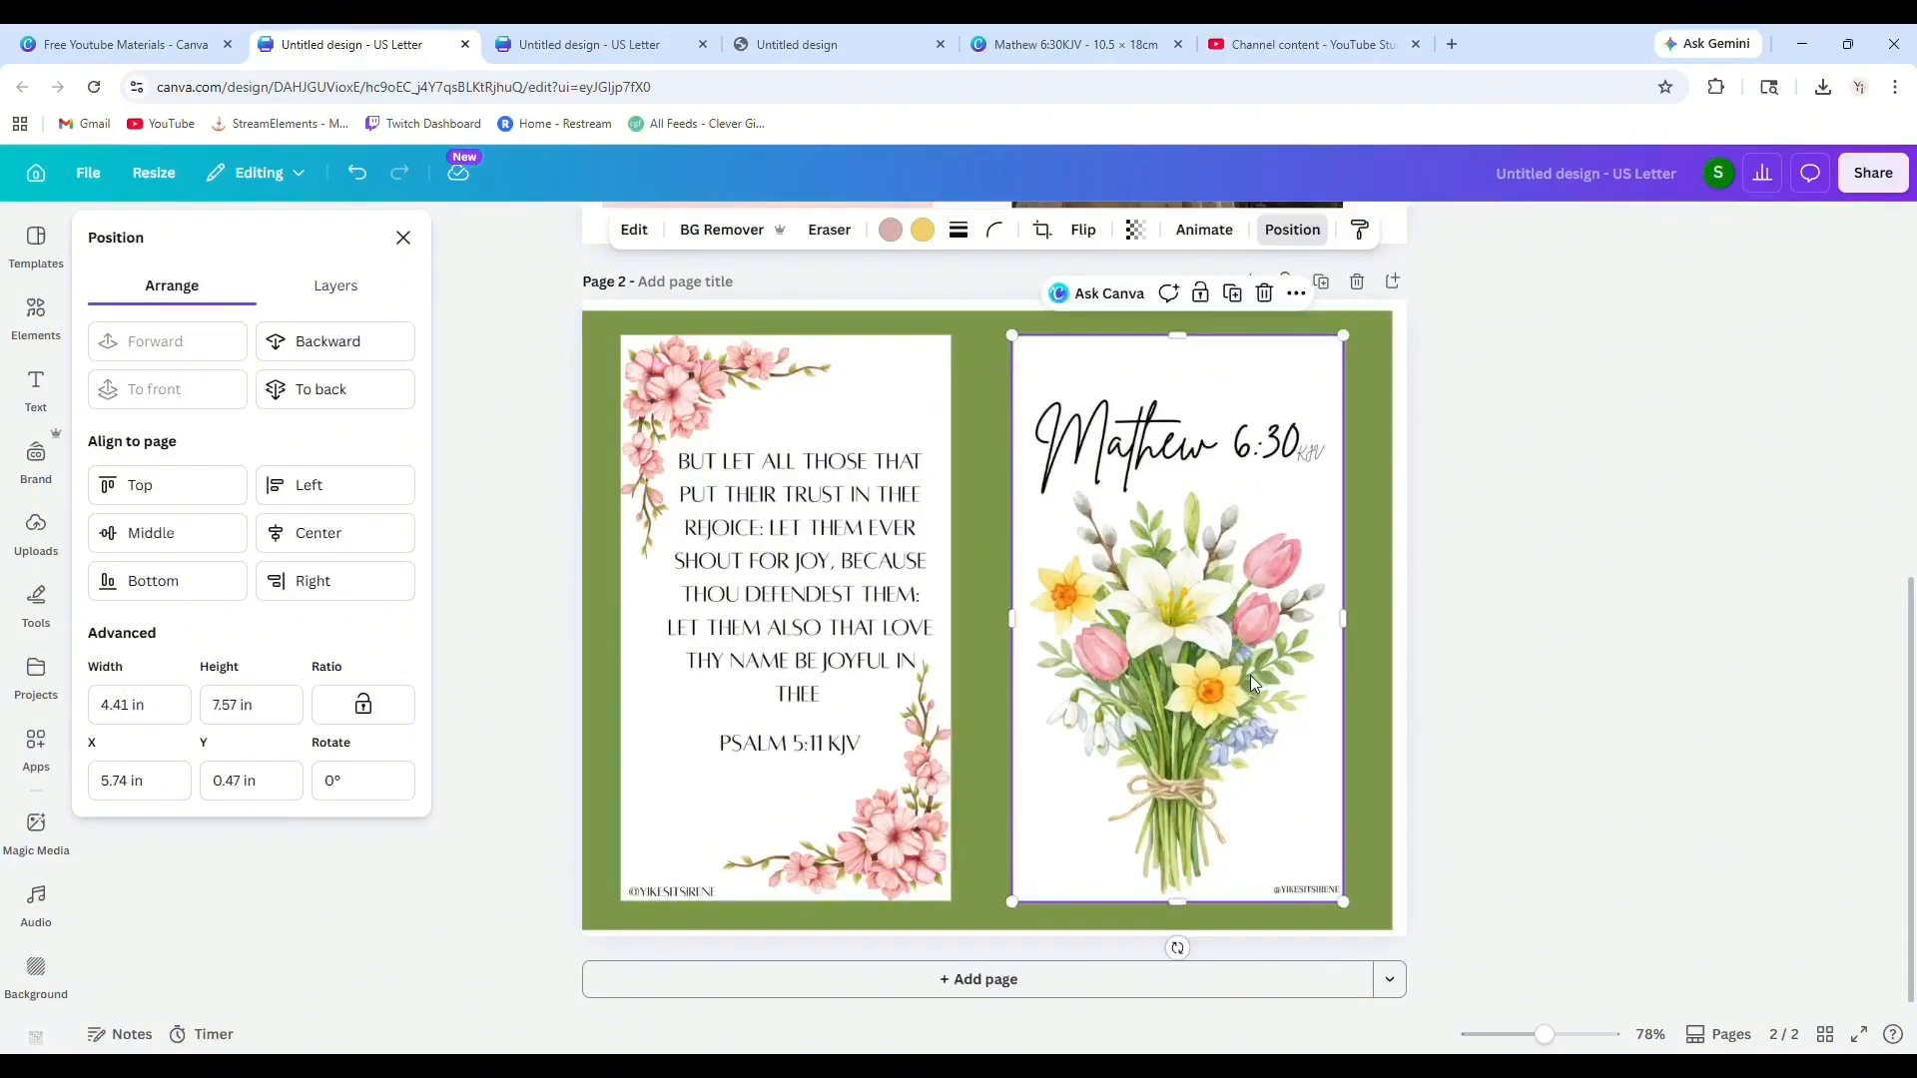
click(1659, 671)
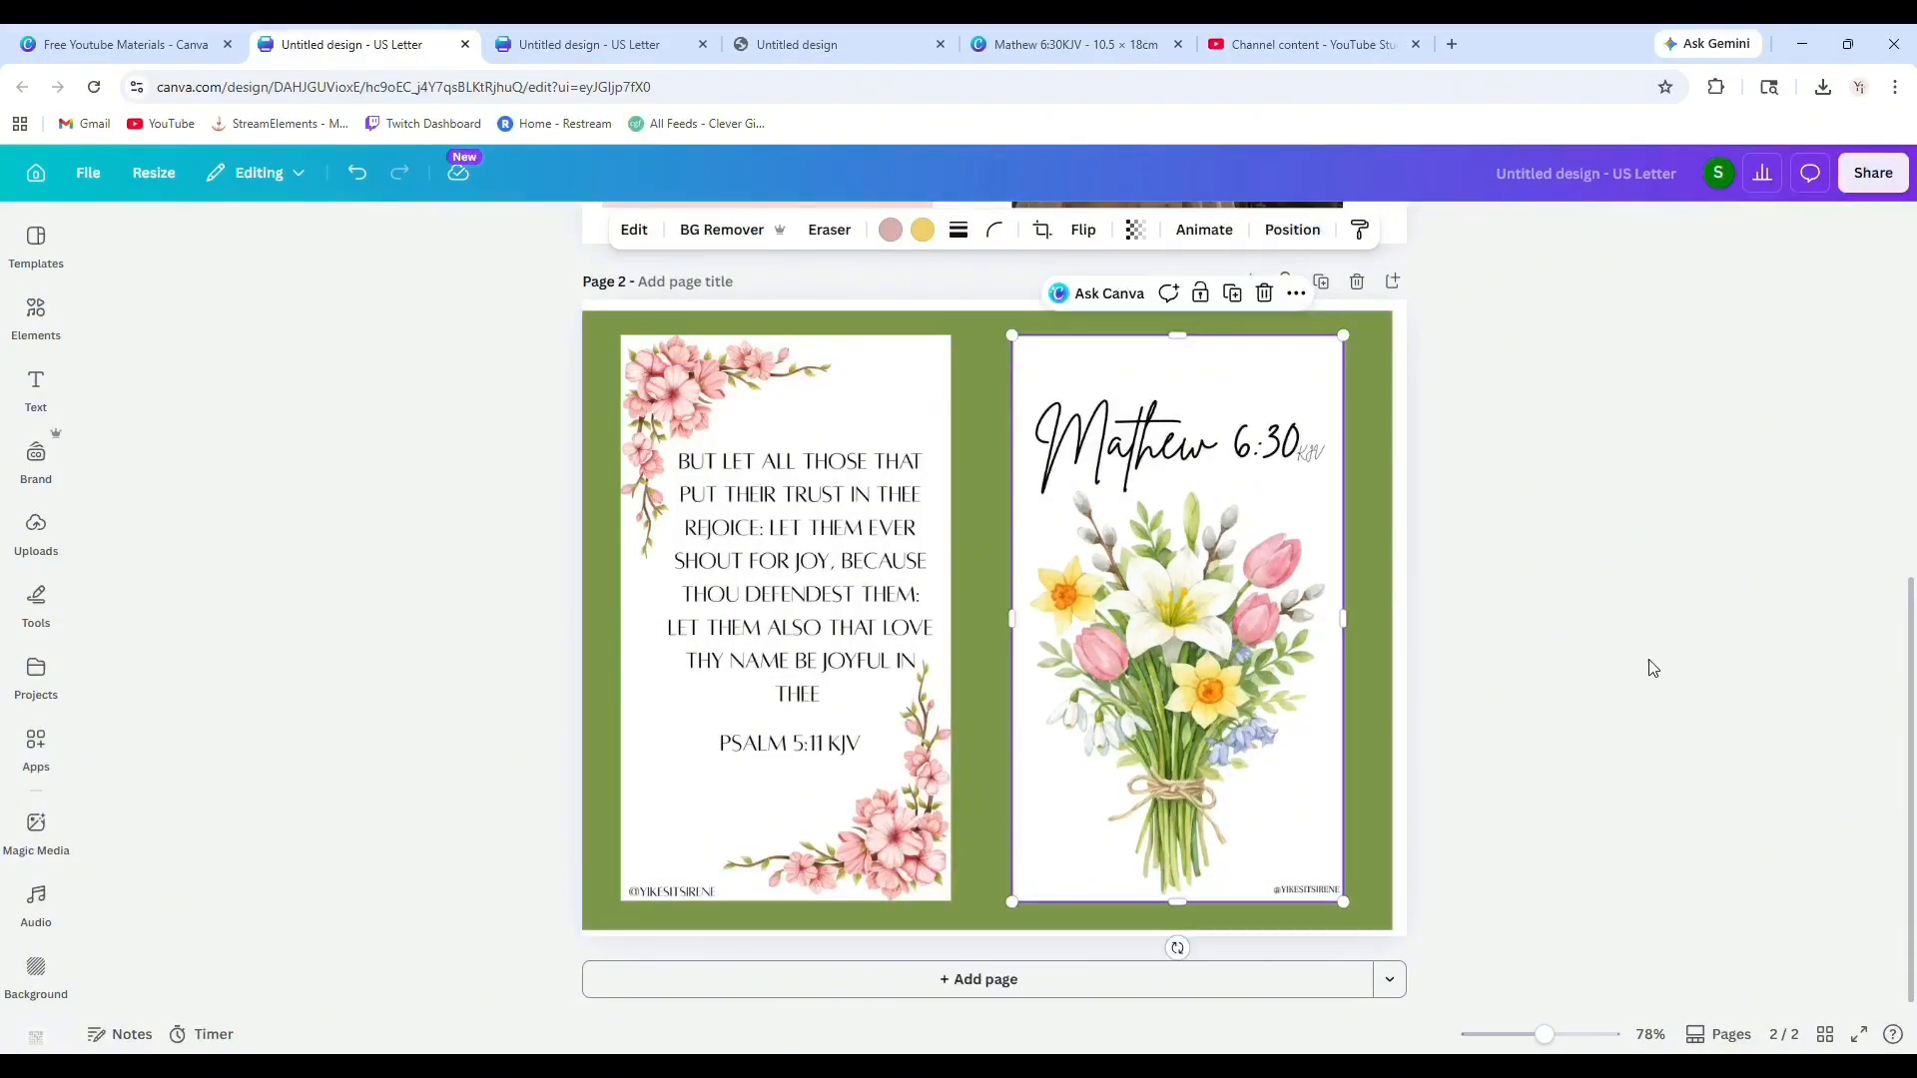
click(1321, 282)
click(1364, 493)
key(Delete)
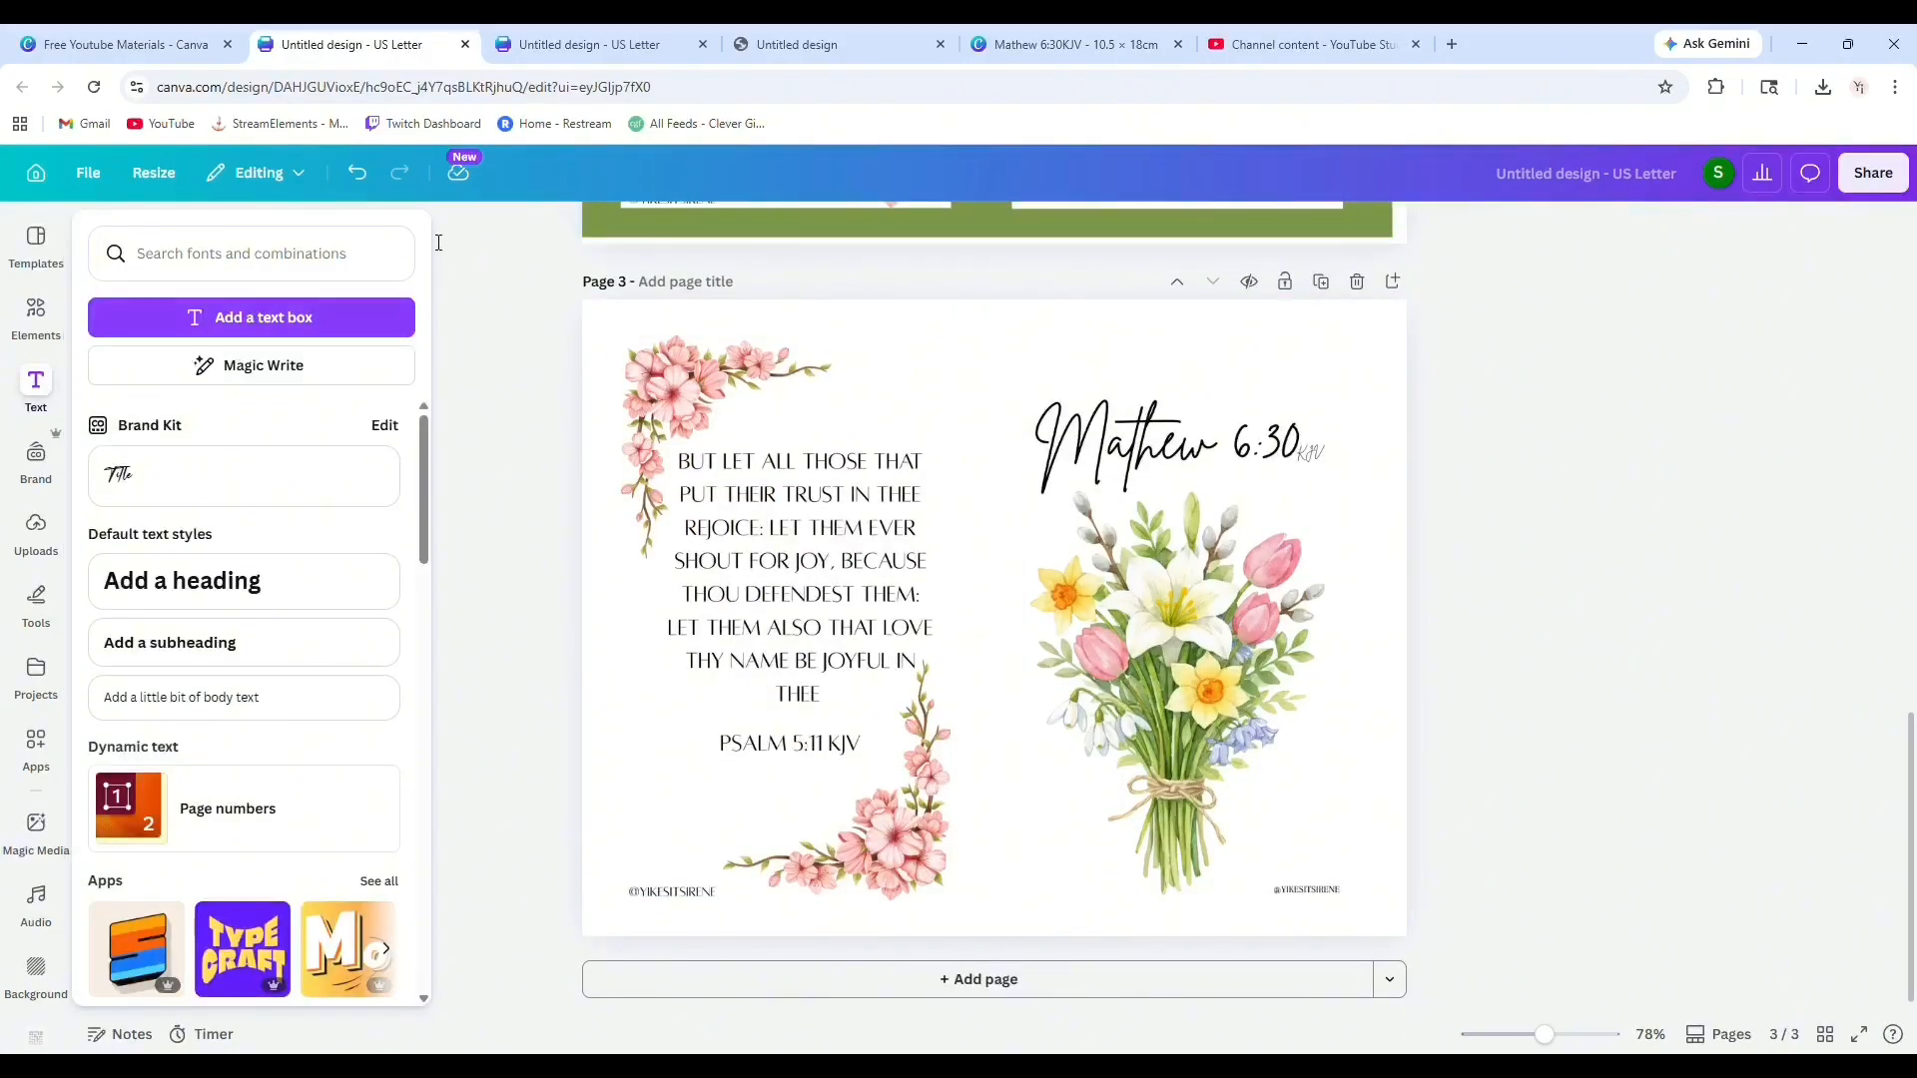
click(369, 174)
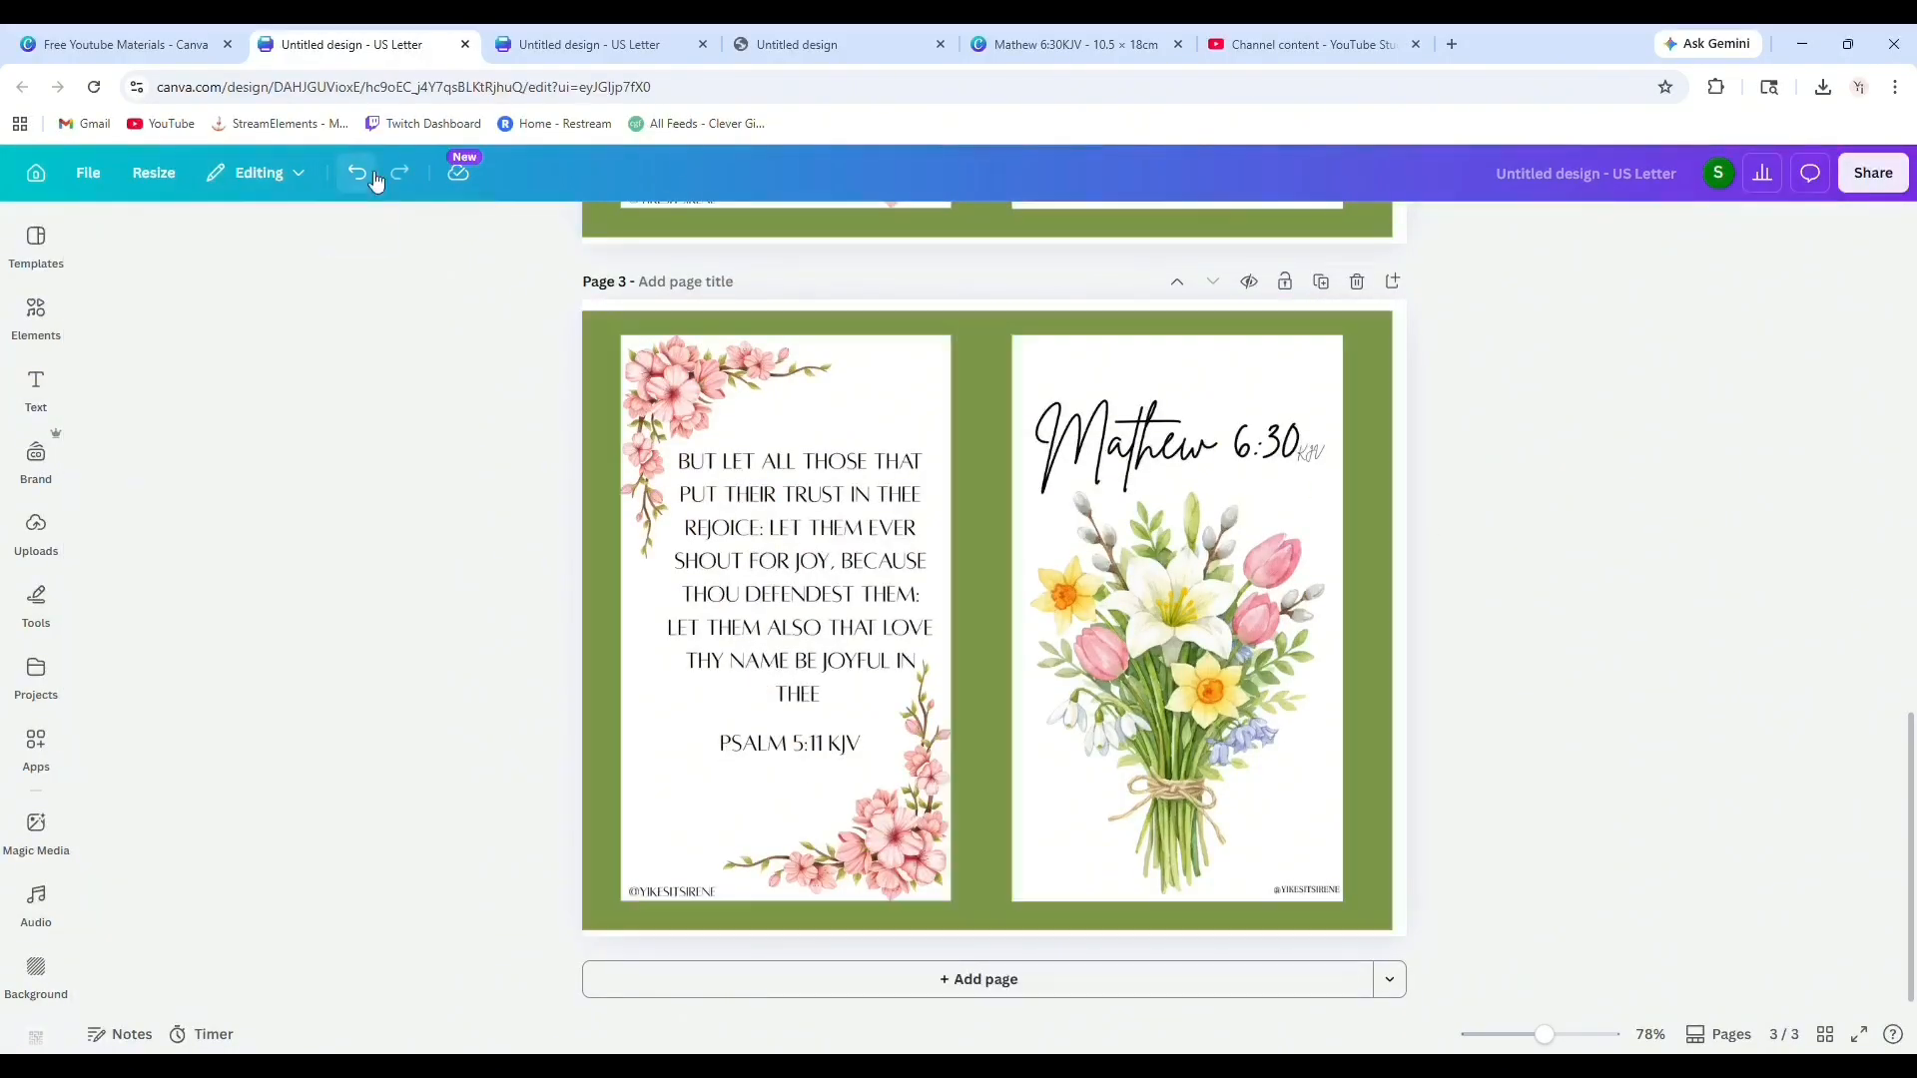
Search elements for "line" and place a line along the Psalm image's right edge.
click(36, 315)
click(175, 278)
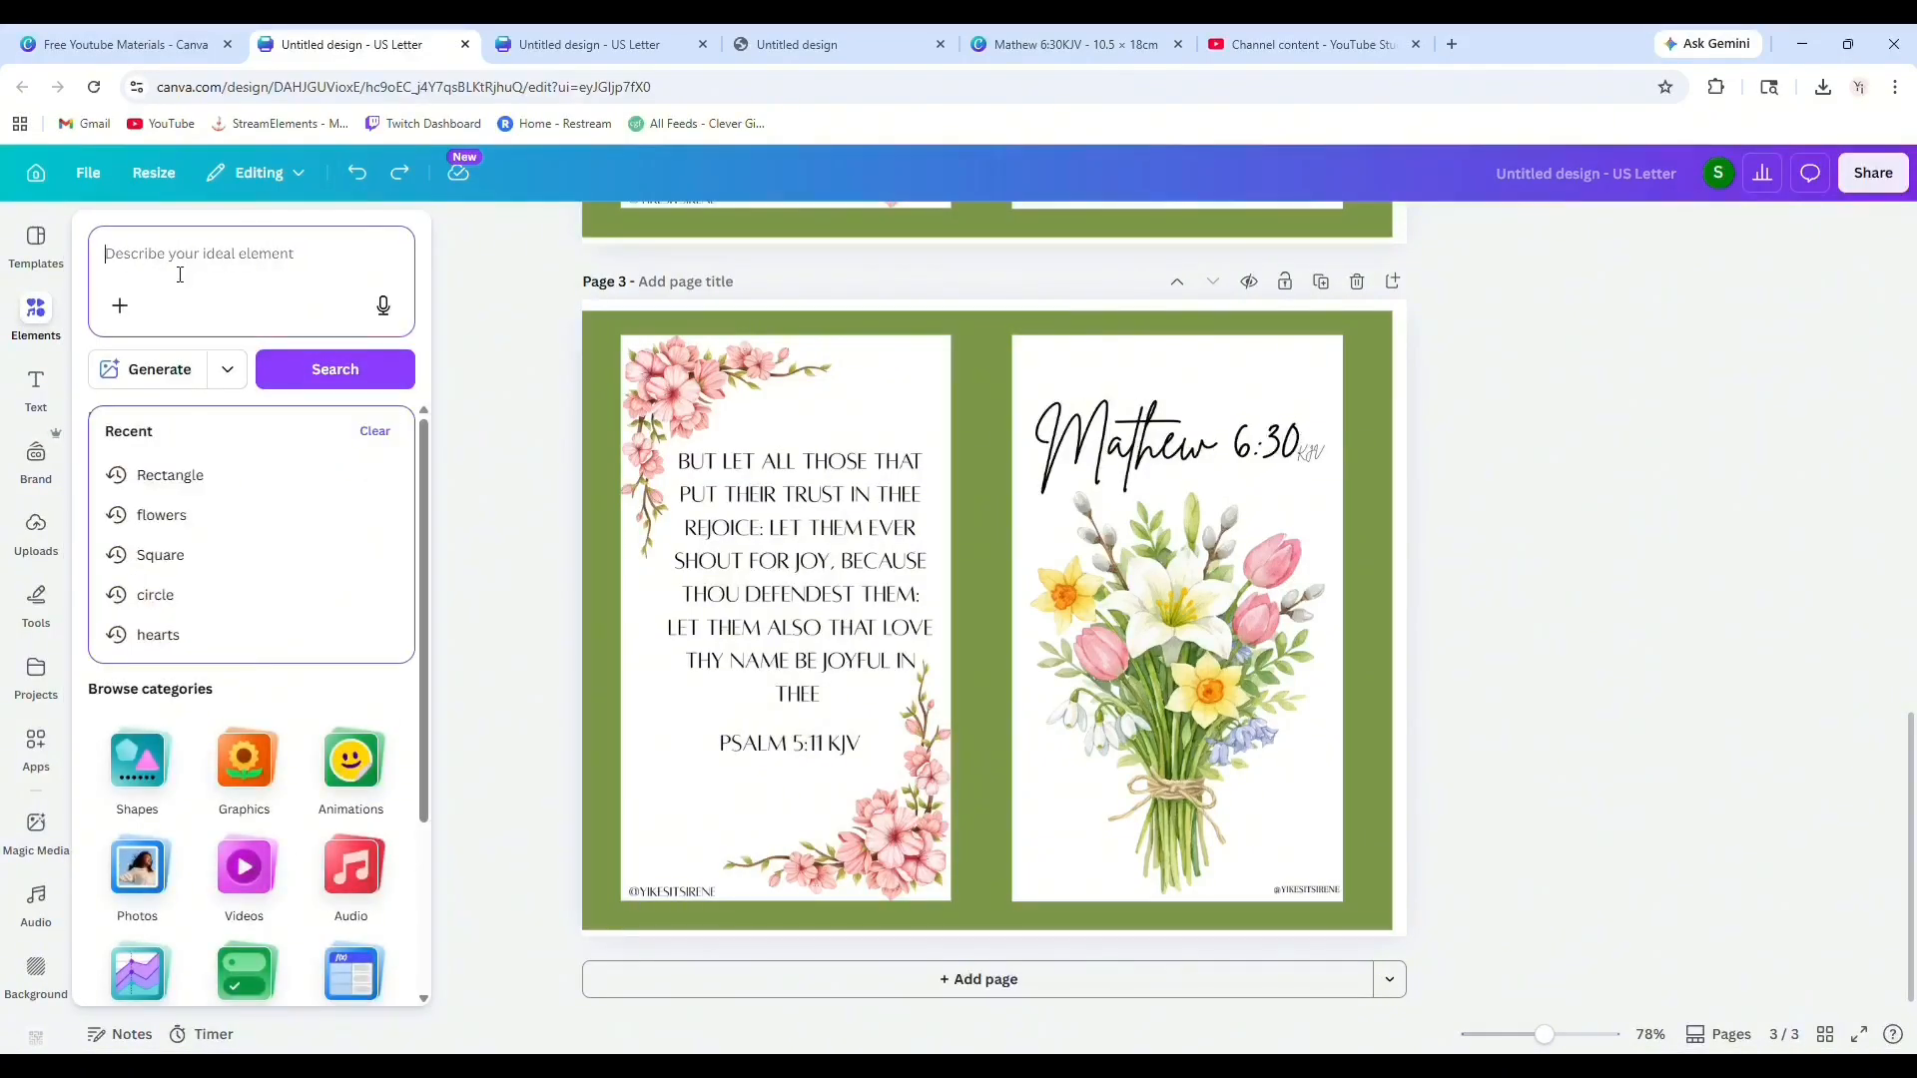
text(line)
key(Return)
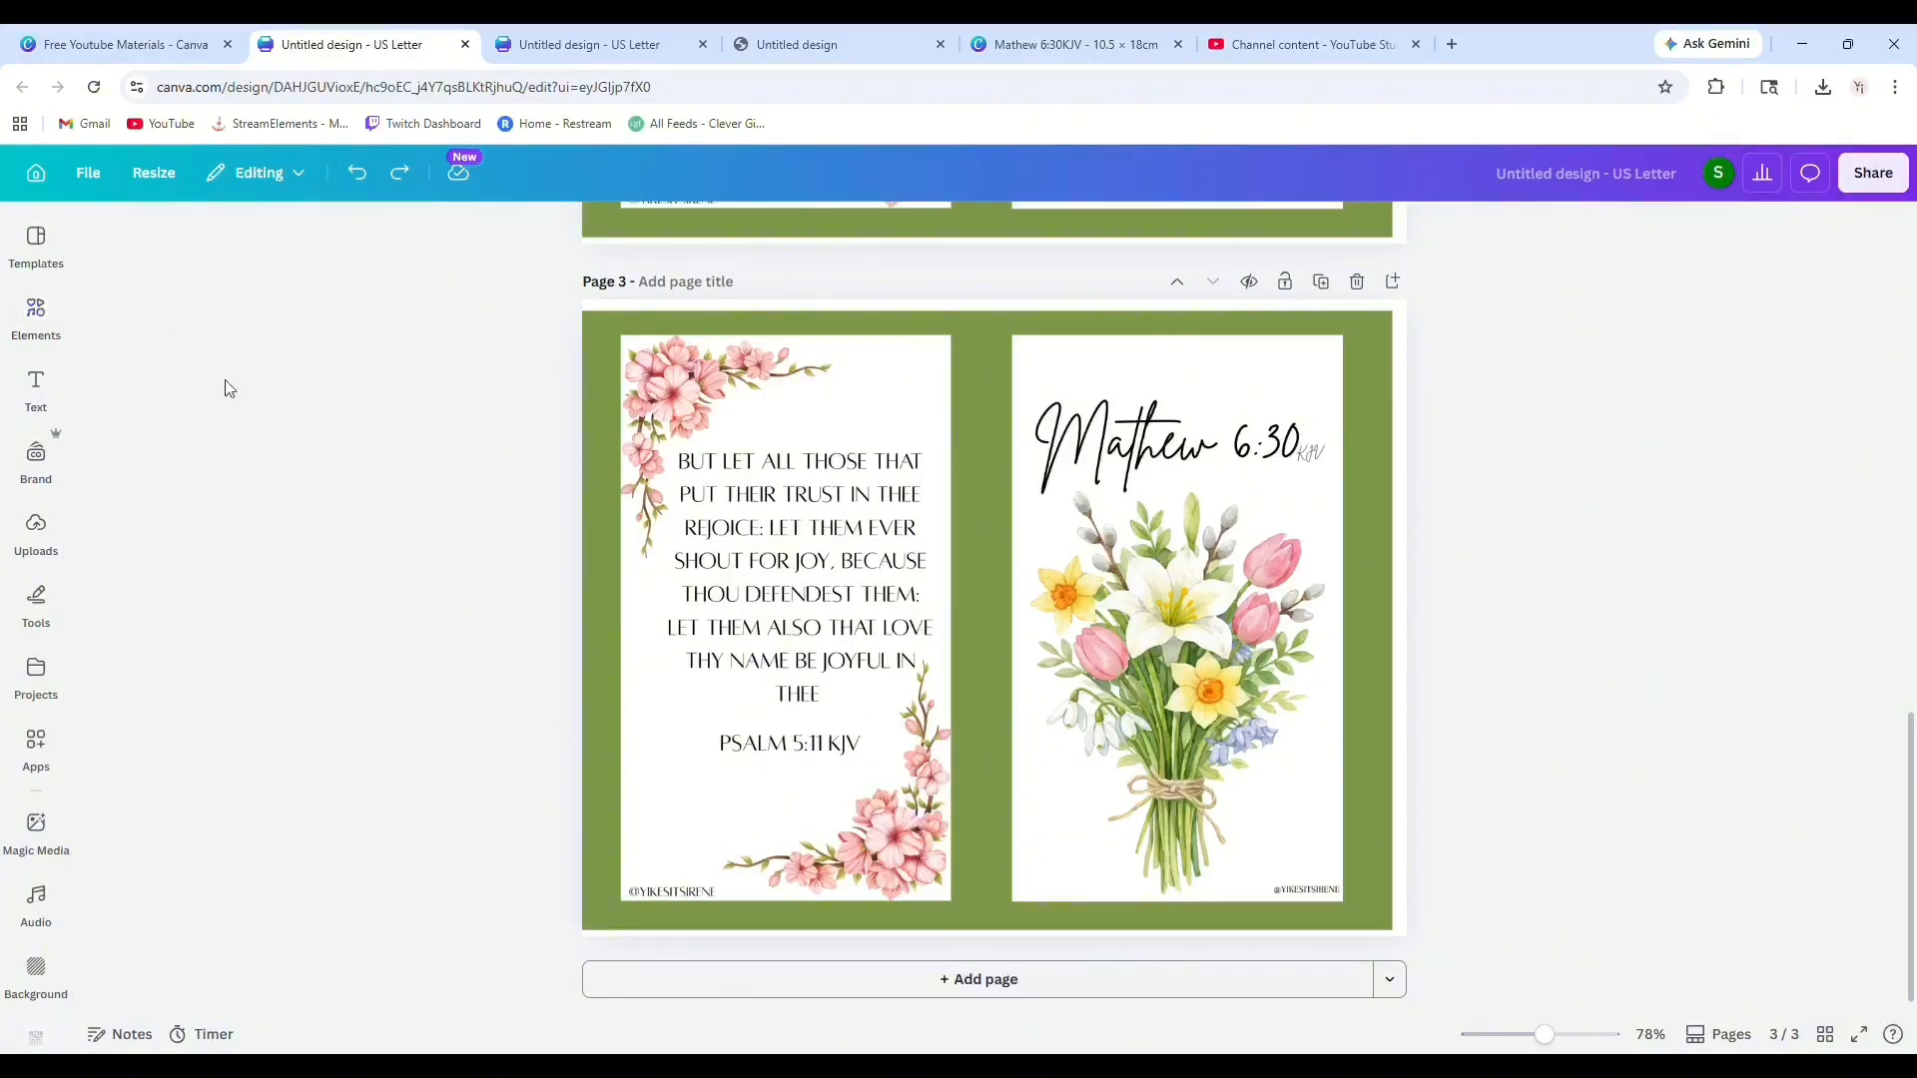
mouse_move(45, 329)
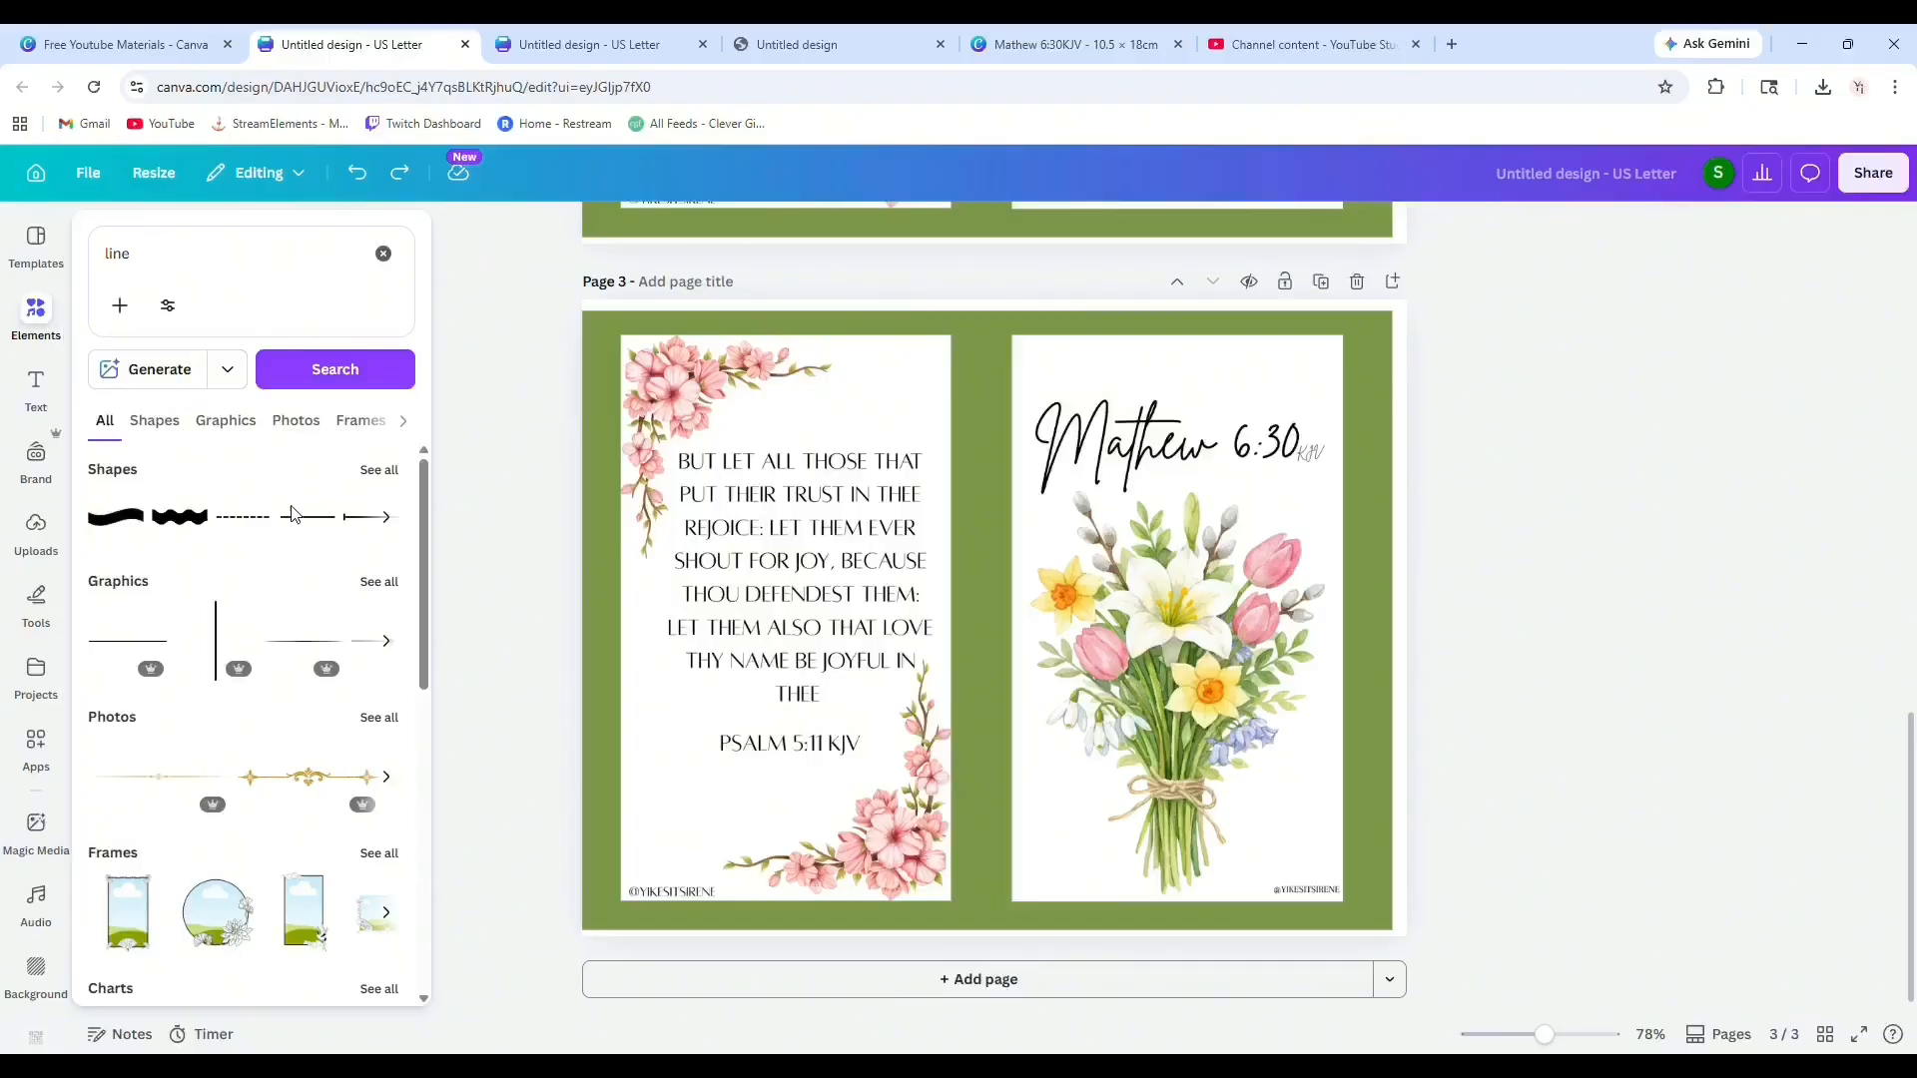
drag(309, 526, 1082, 832)
click(797, 862)
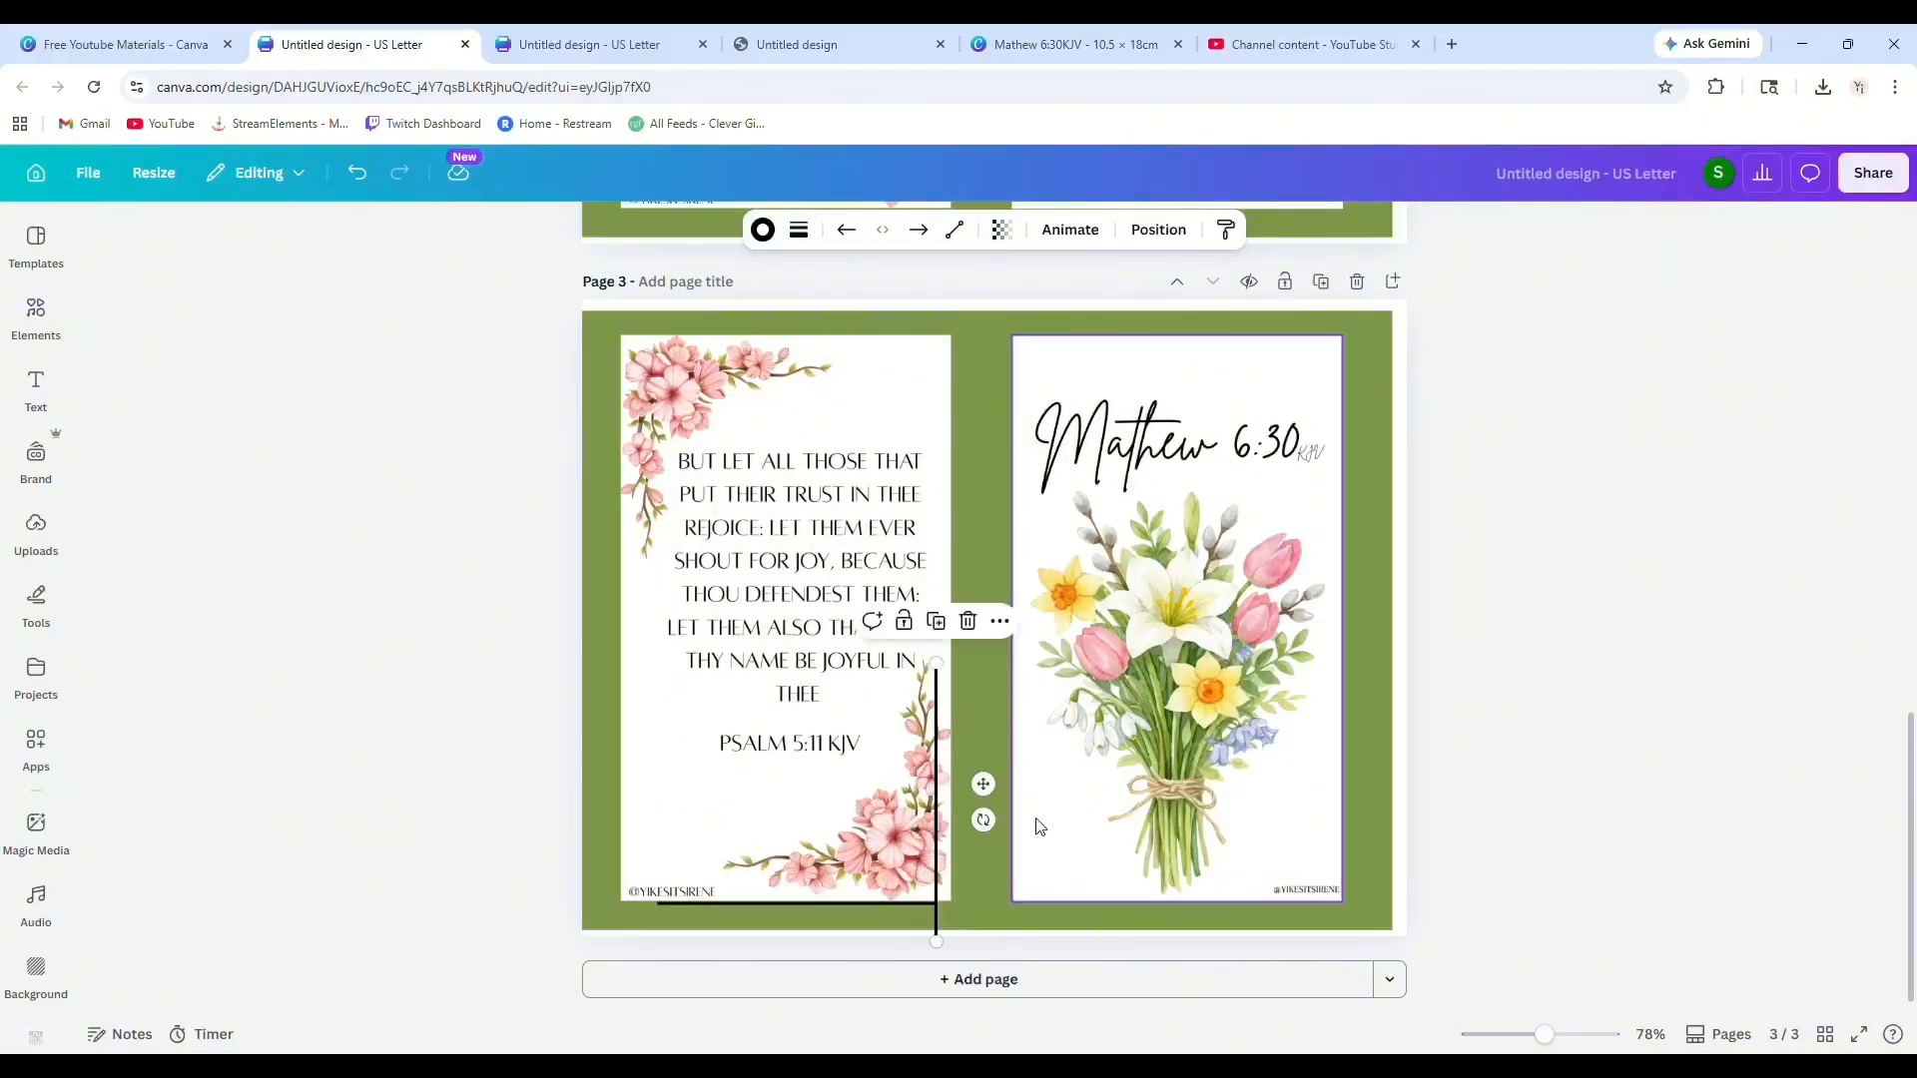
drag(989, 788, 1011, 754)
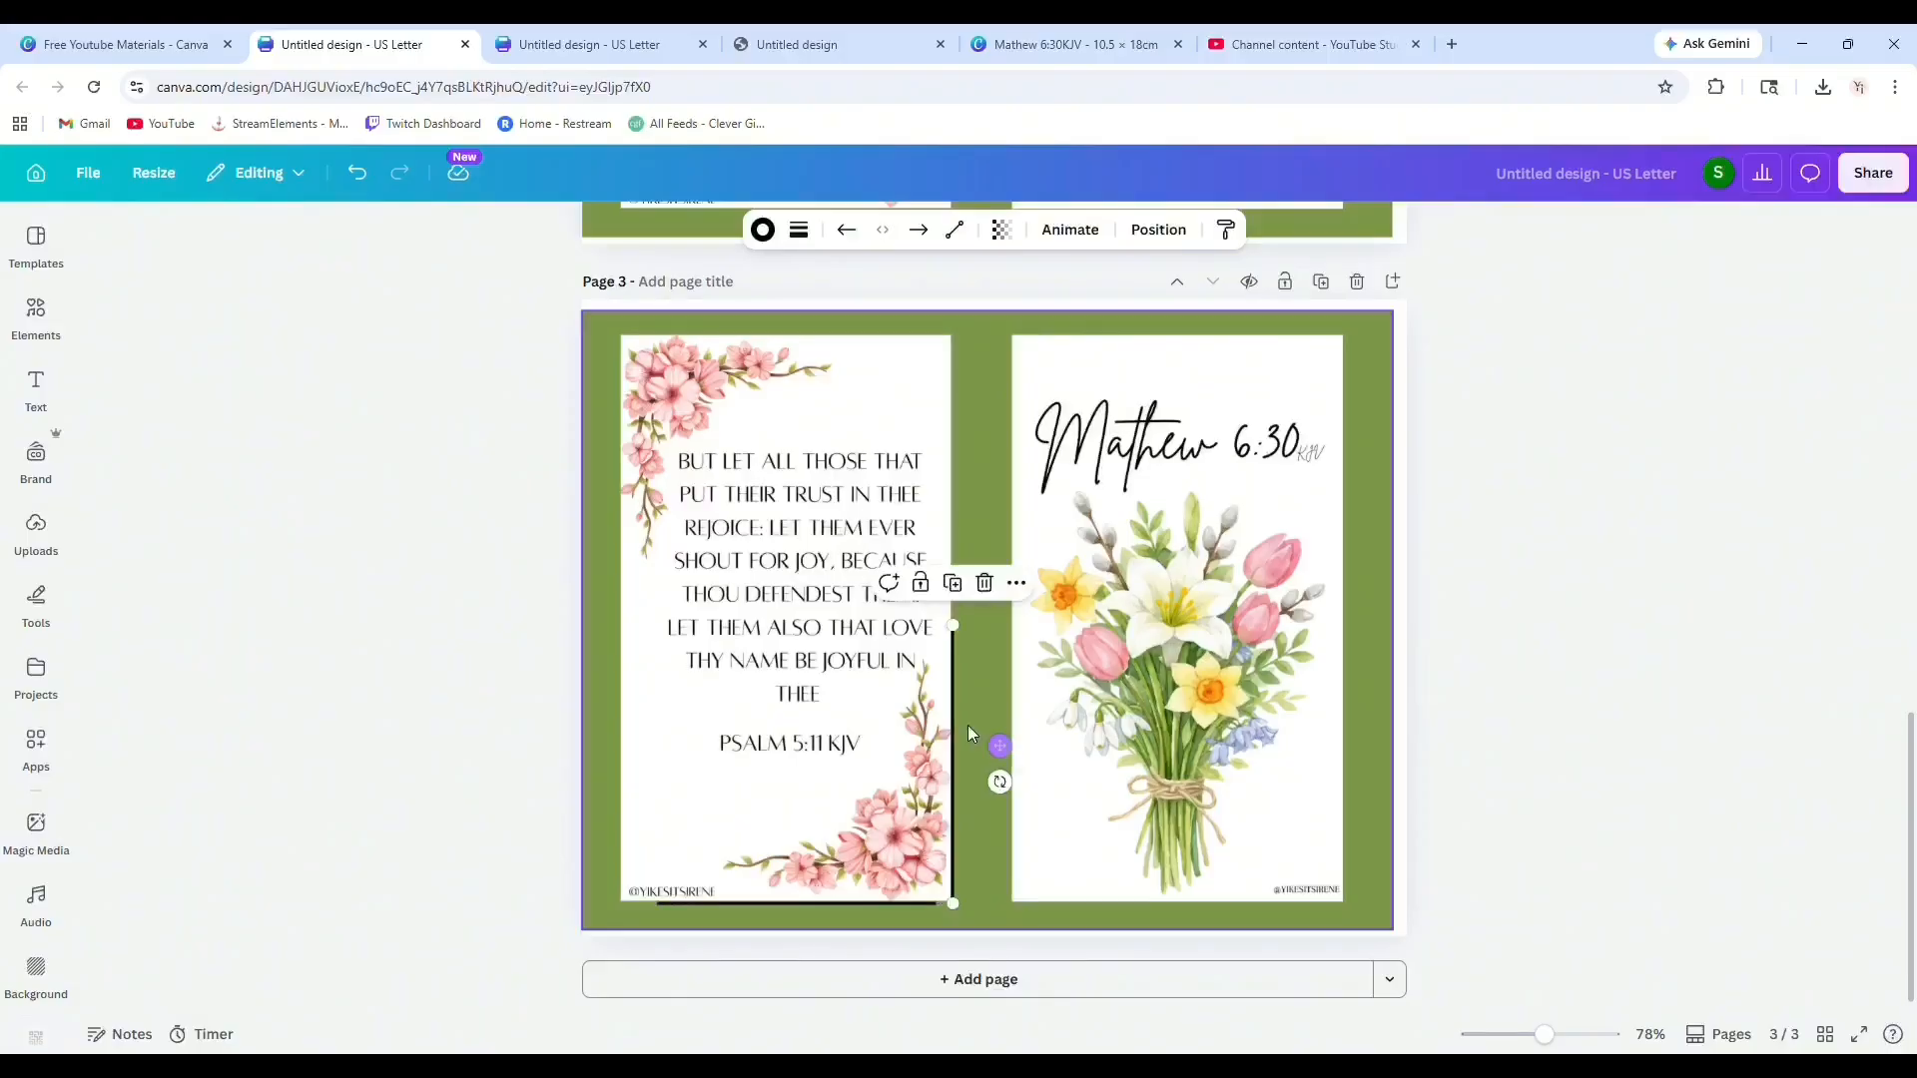
click(1625, 737)
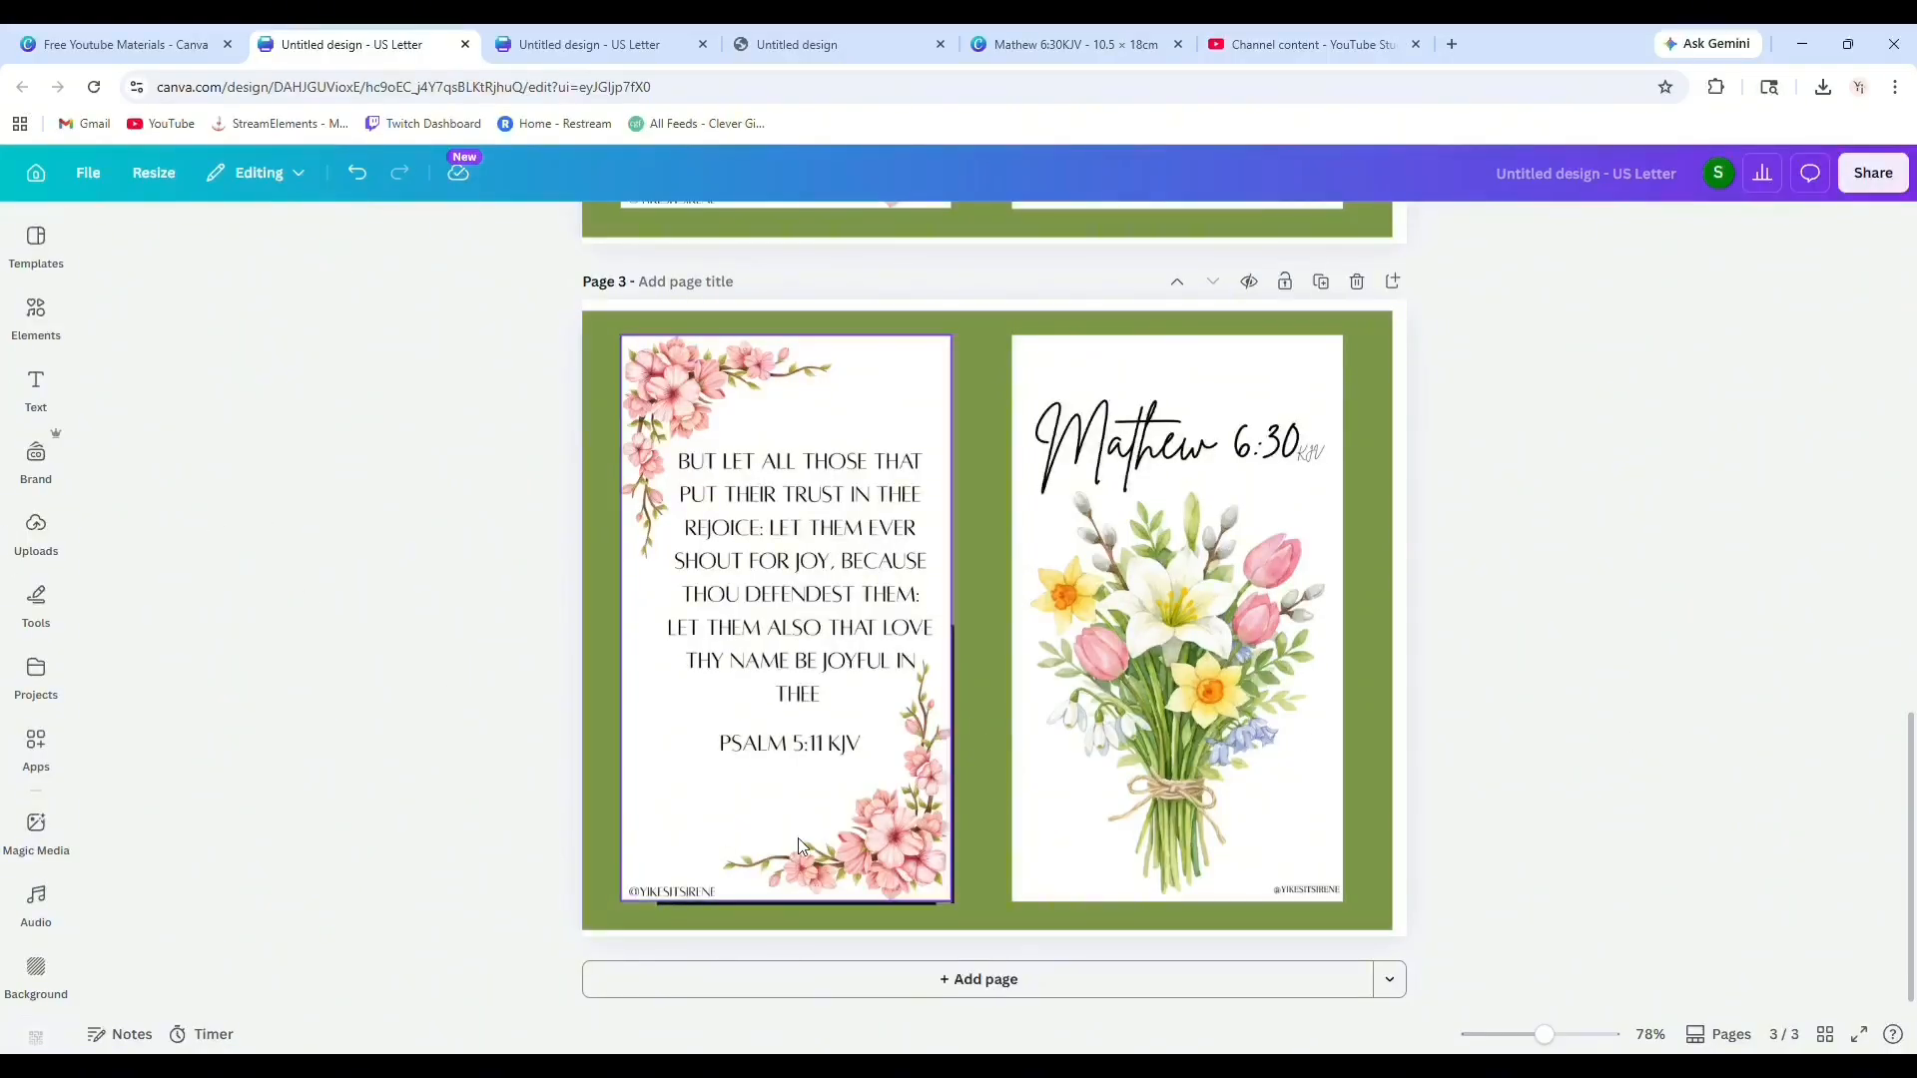
Duplicate the bottom horizontal line and move the copy under the bouquet image.
click(805, 904)
click(804, 864)
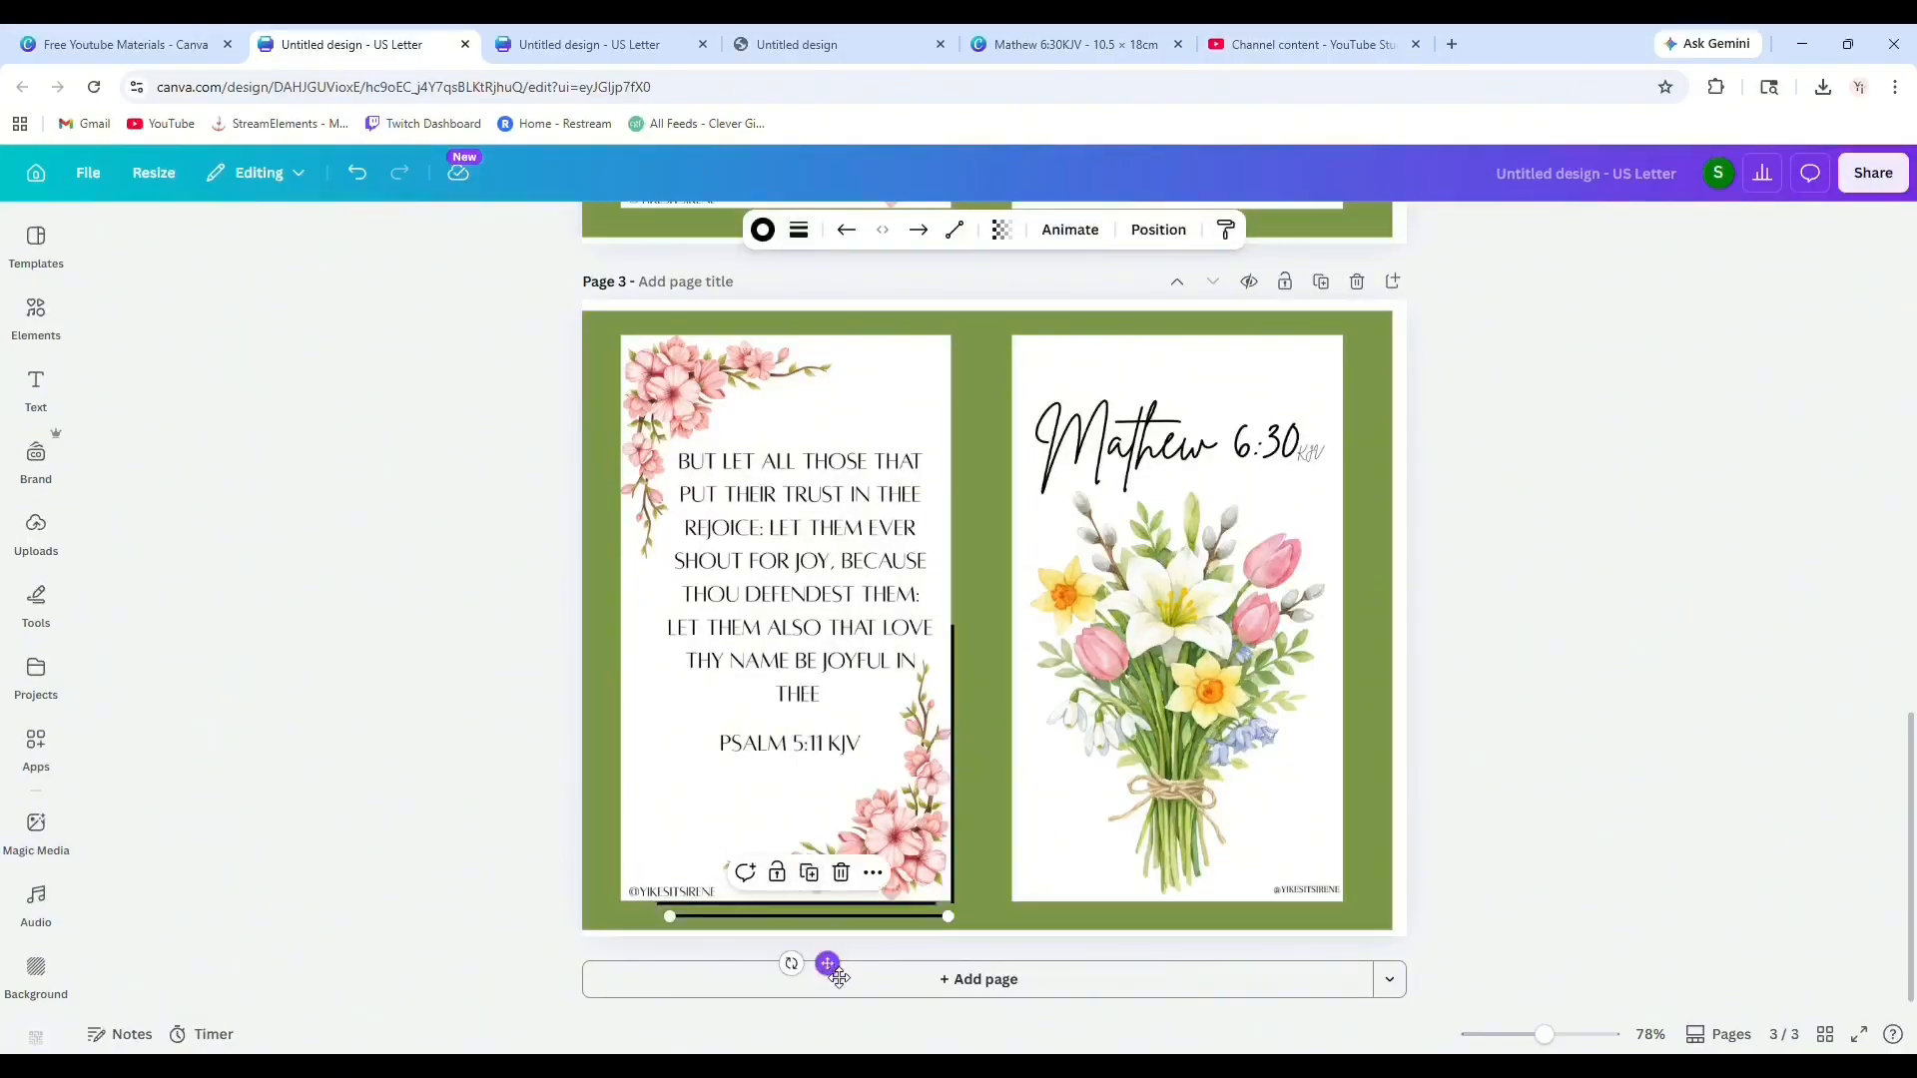
drag(821, 961, 1195, 965)
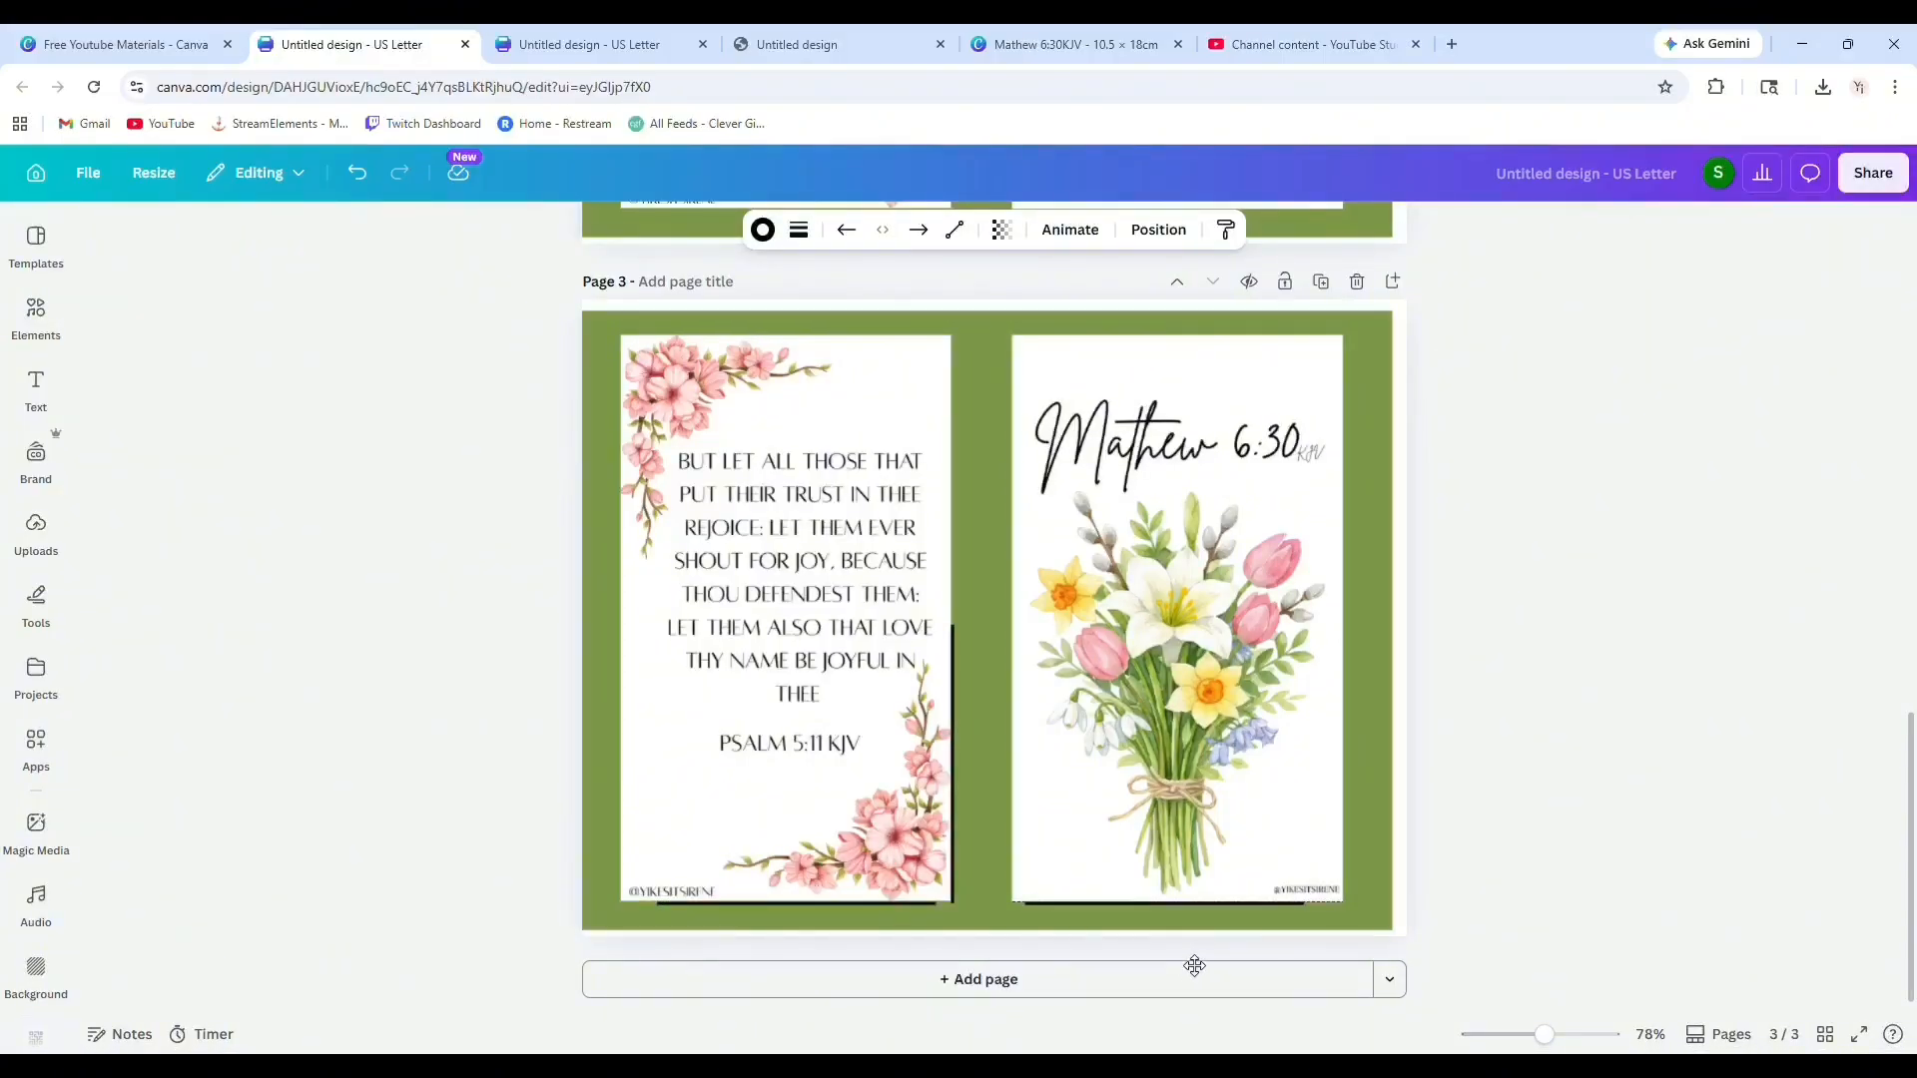
Duplicate the vertical line and move the copy to the bouquet image's right edge.
click(953, 747)
drag(955, 744, 966, 756)
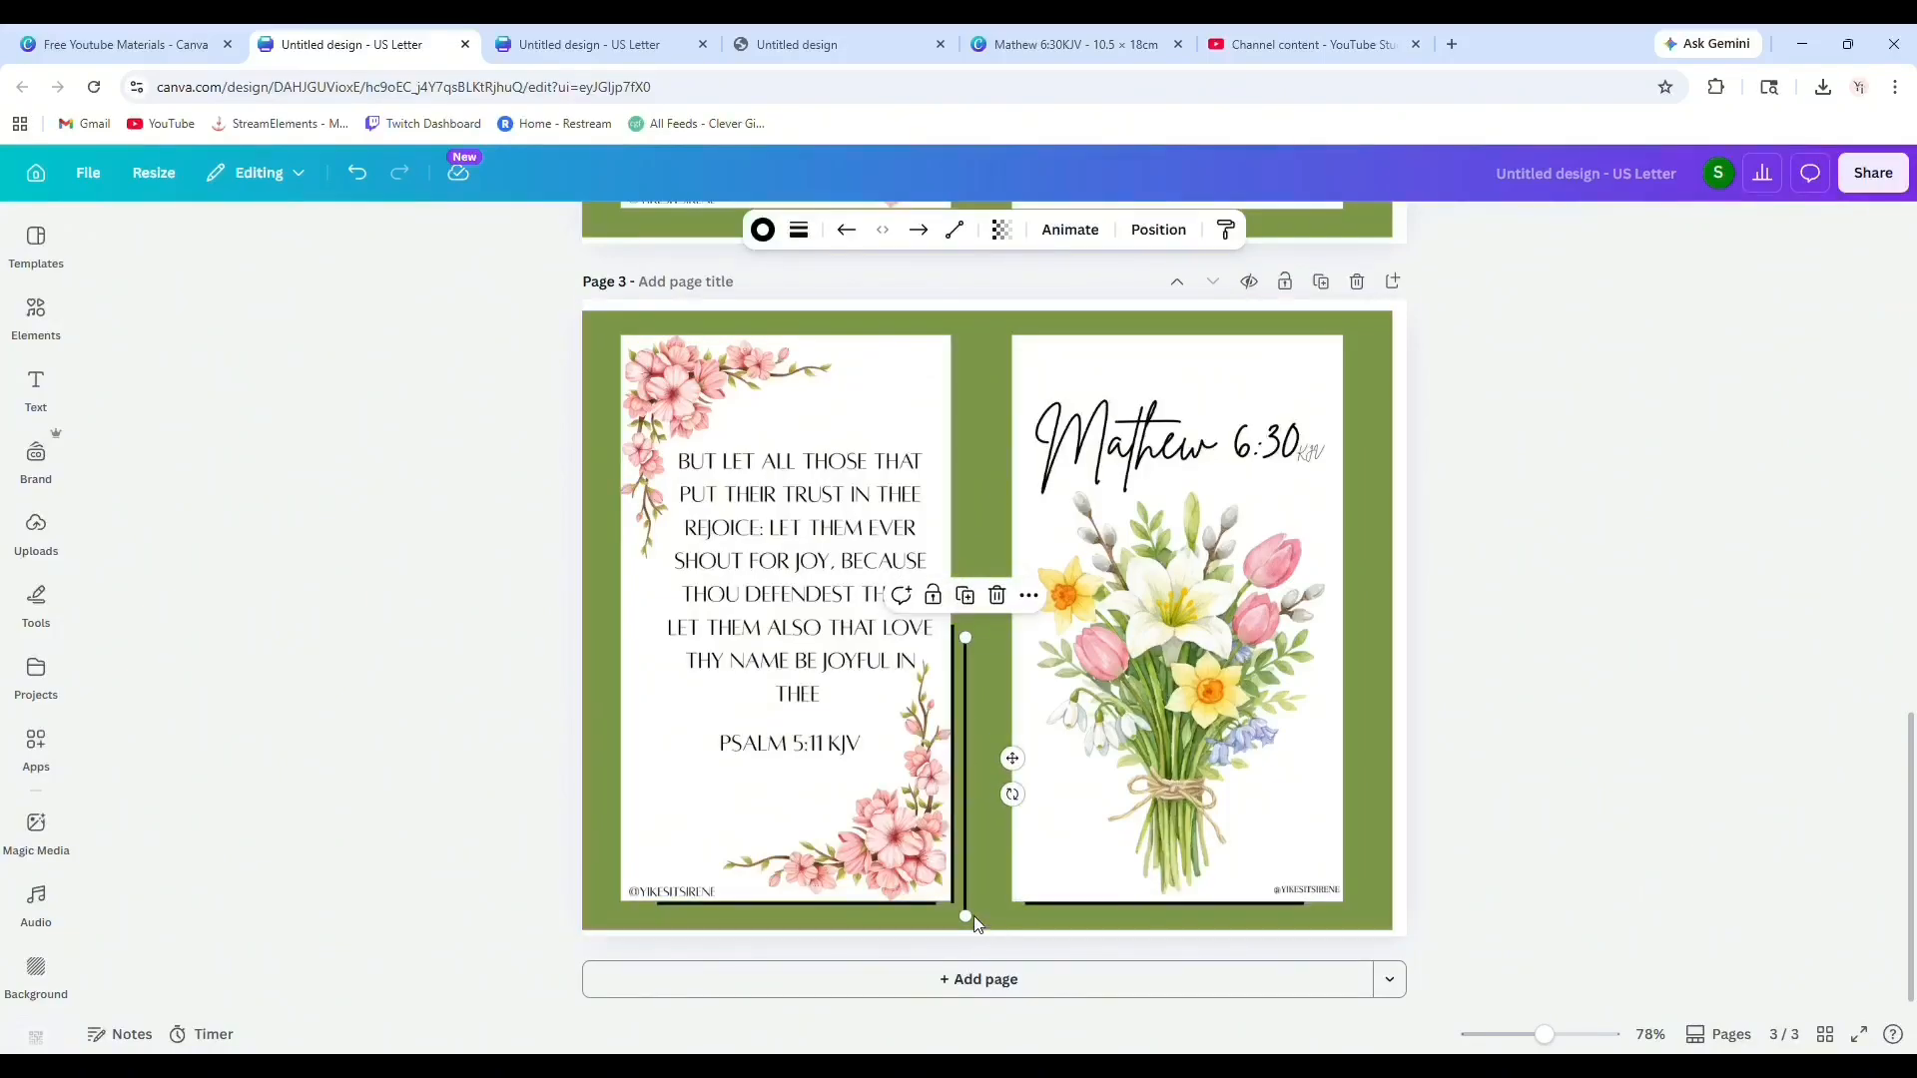
drag(981, 931, 1225, 915)
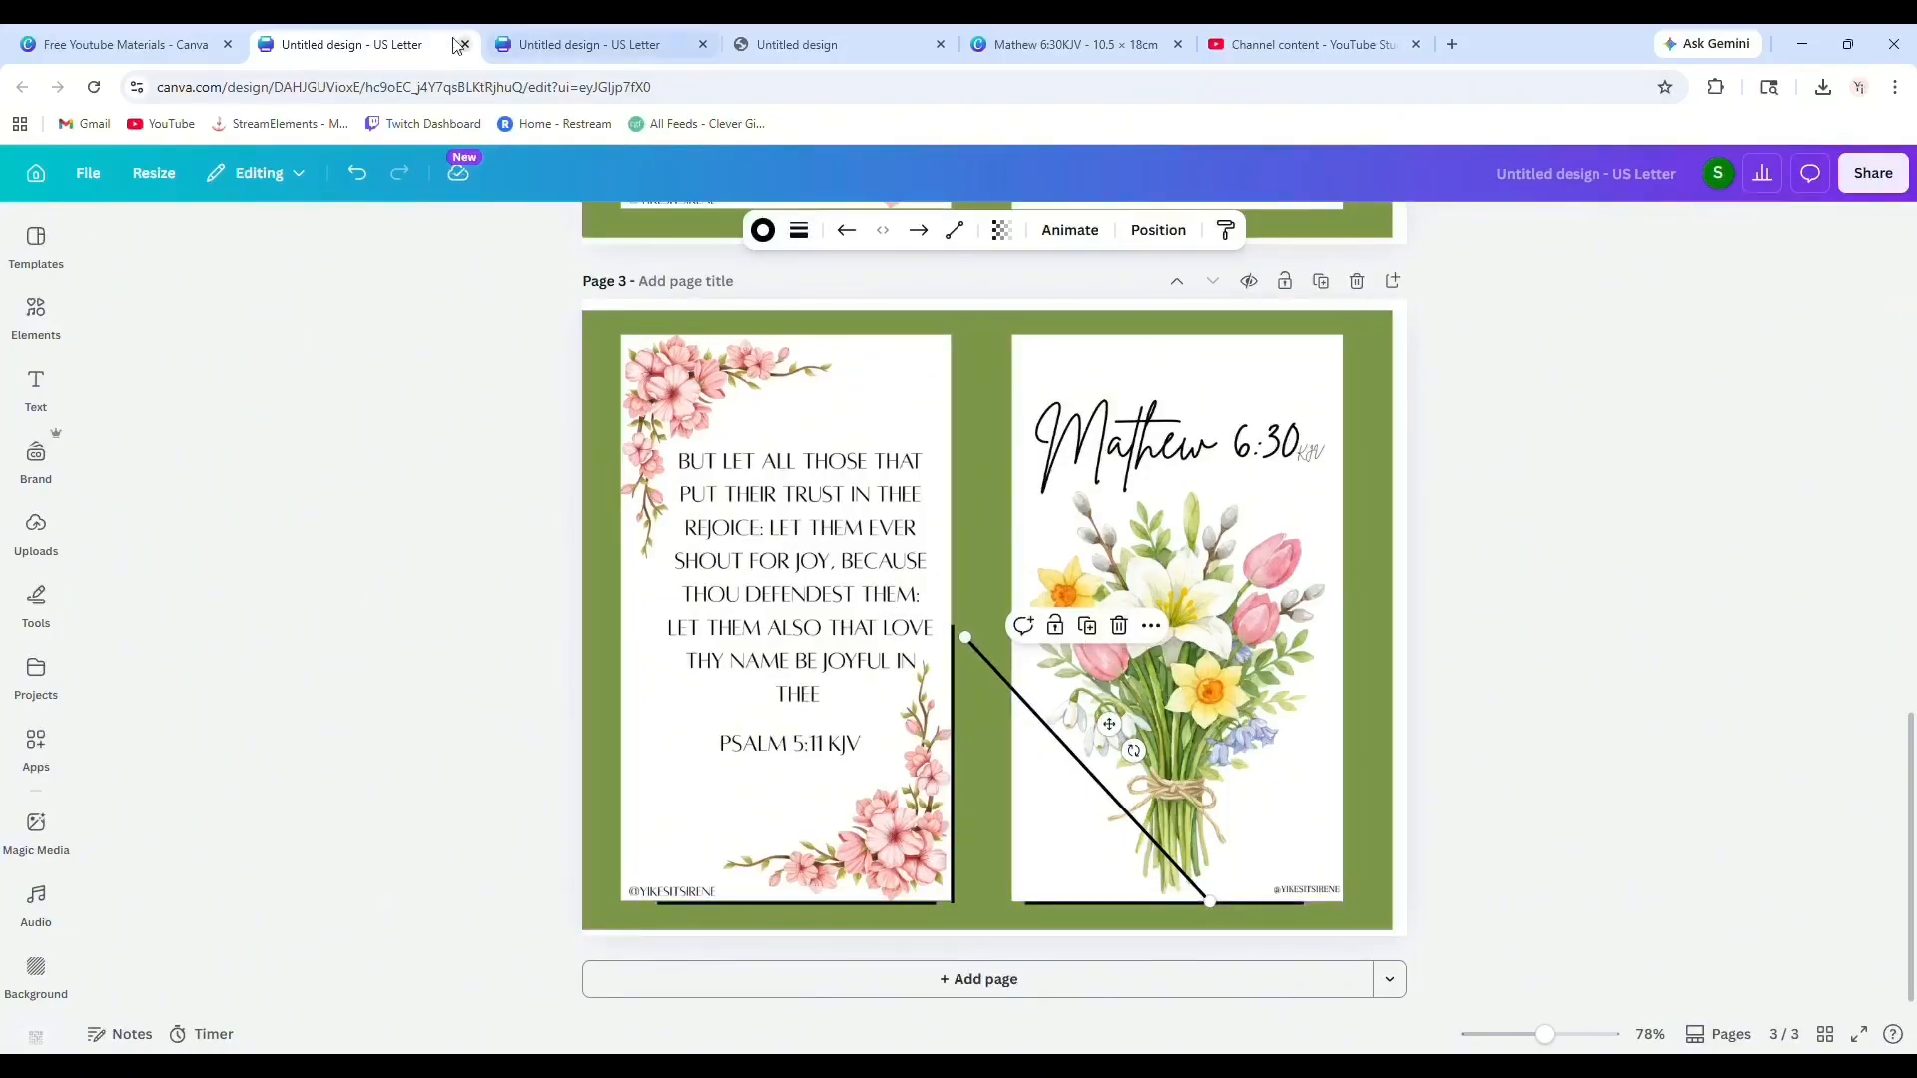
click(370, 187)
drag(1017, 763, 1406, 733)
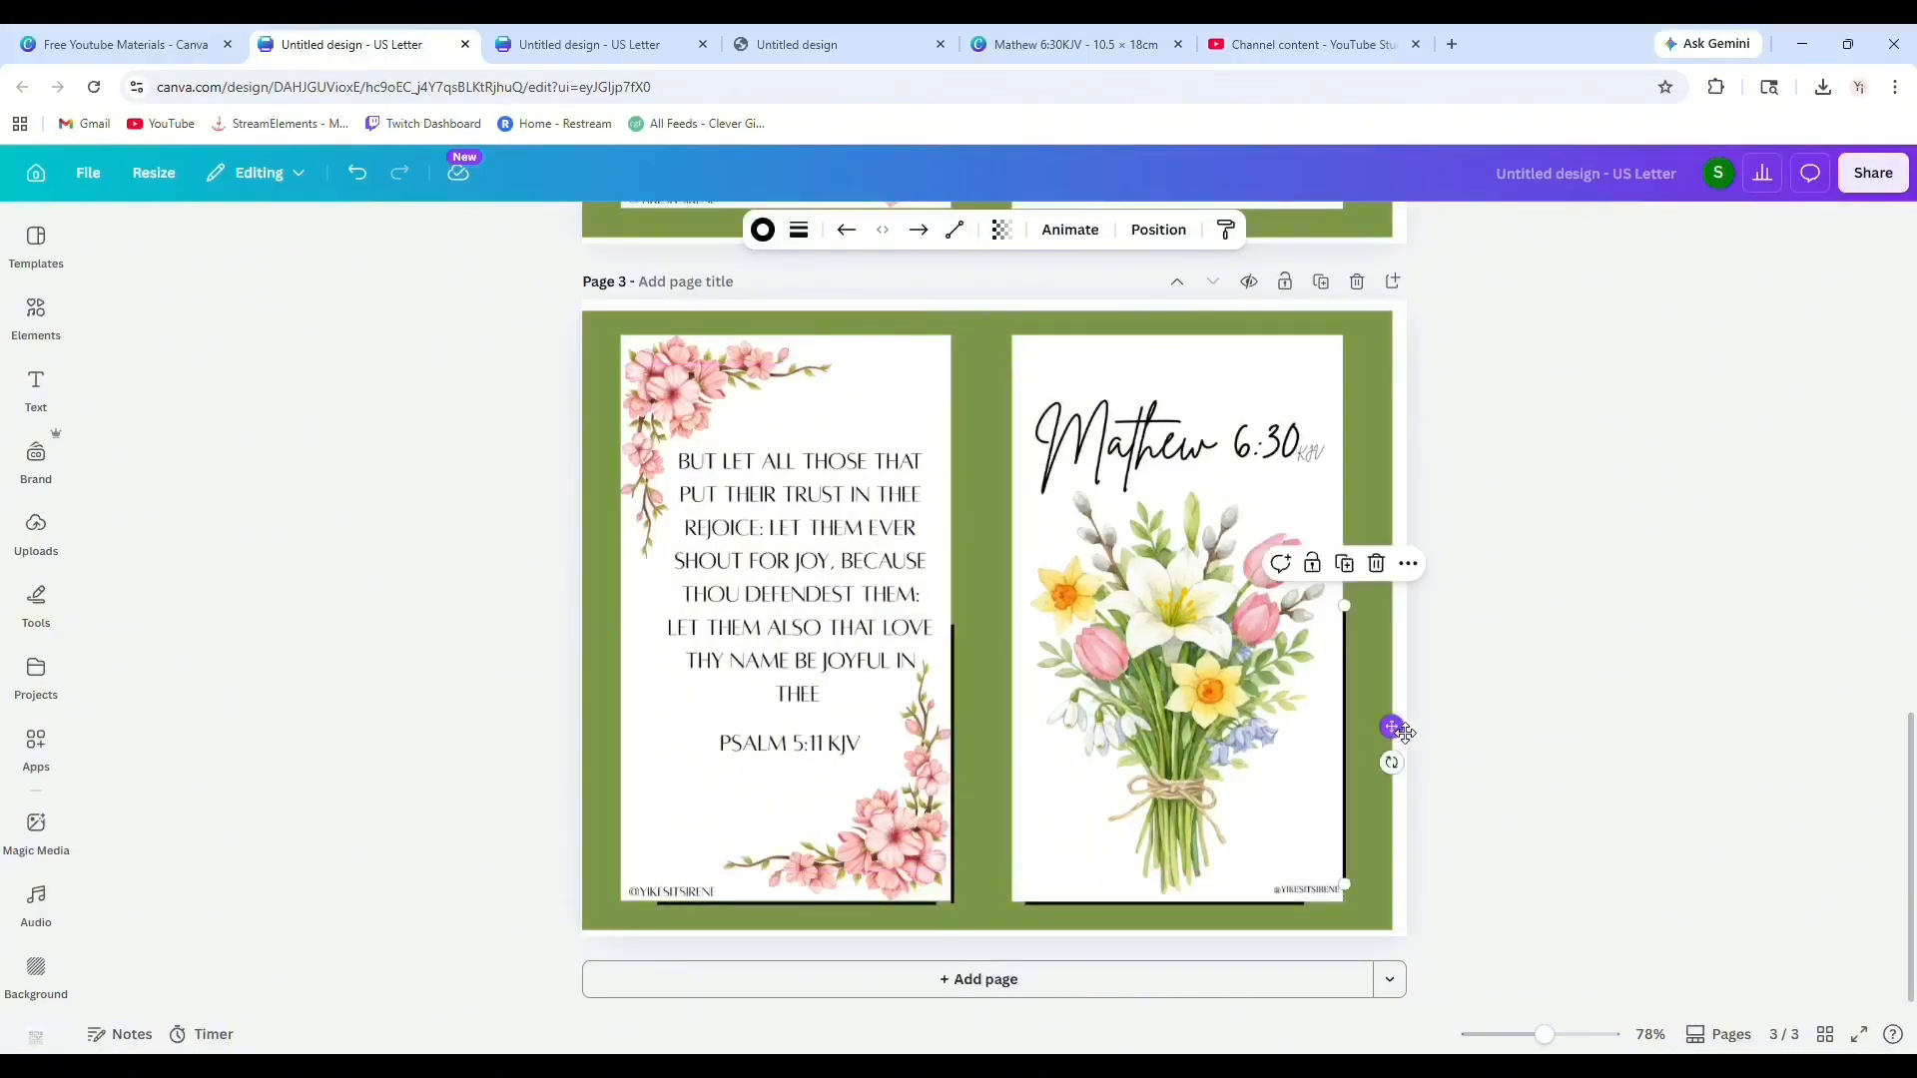
Place a horizontal line along the bouquet image's top edge.
click(172, 674)
click(1375, 356)
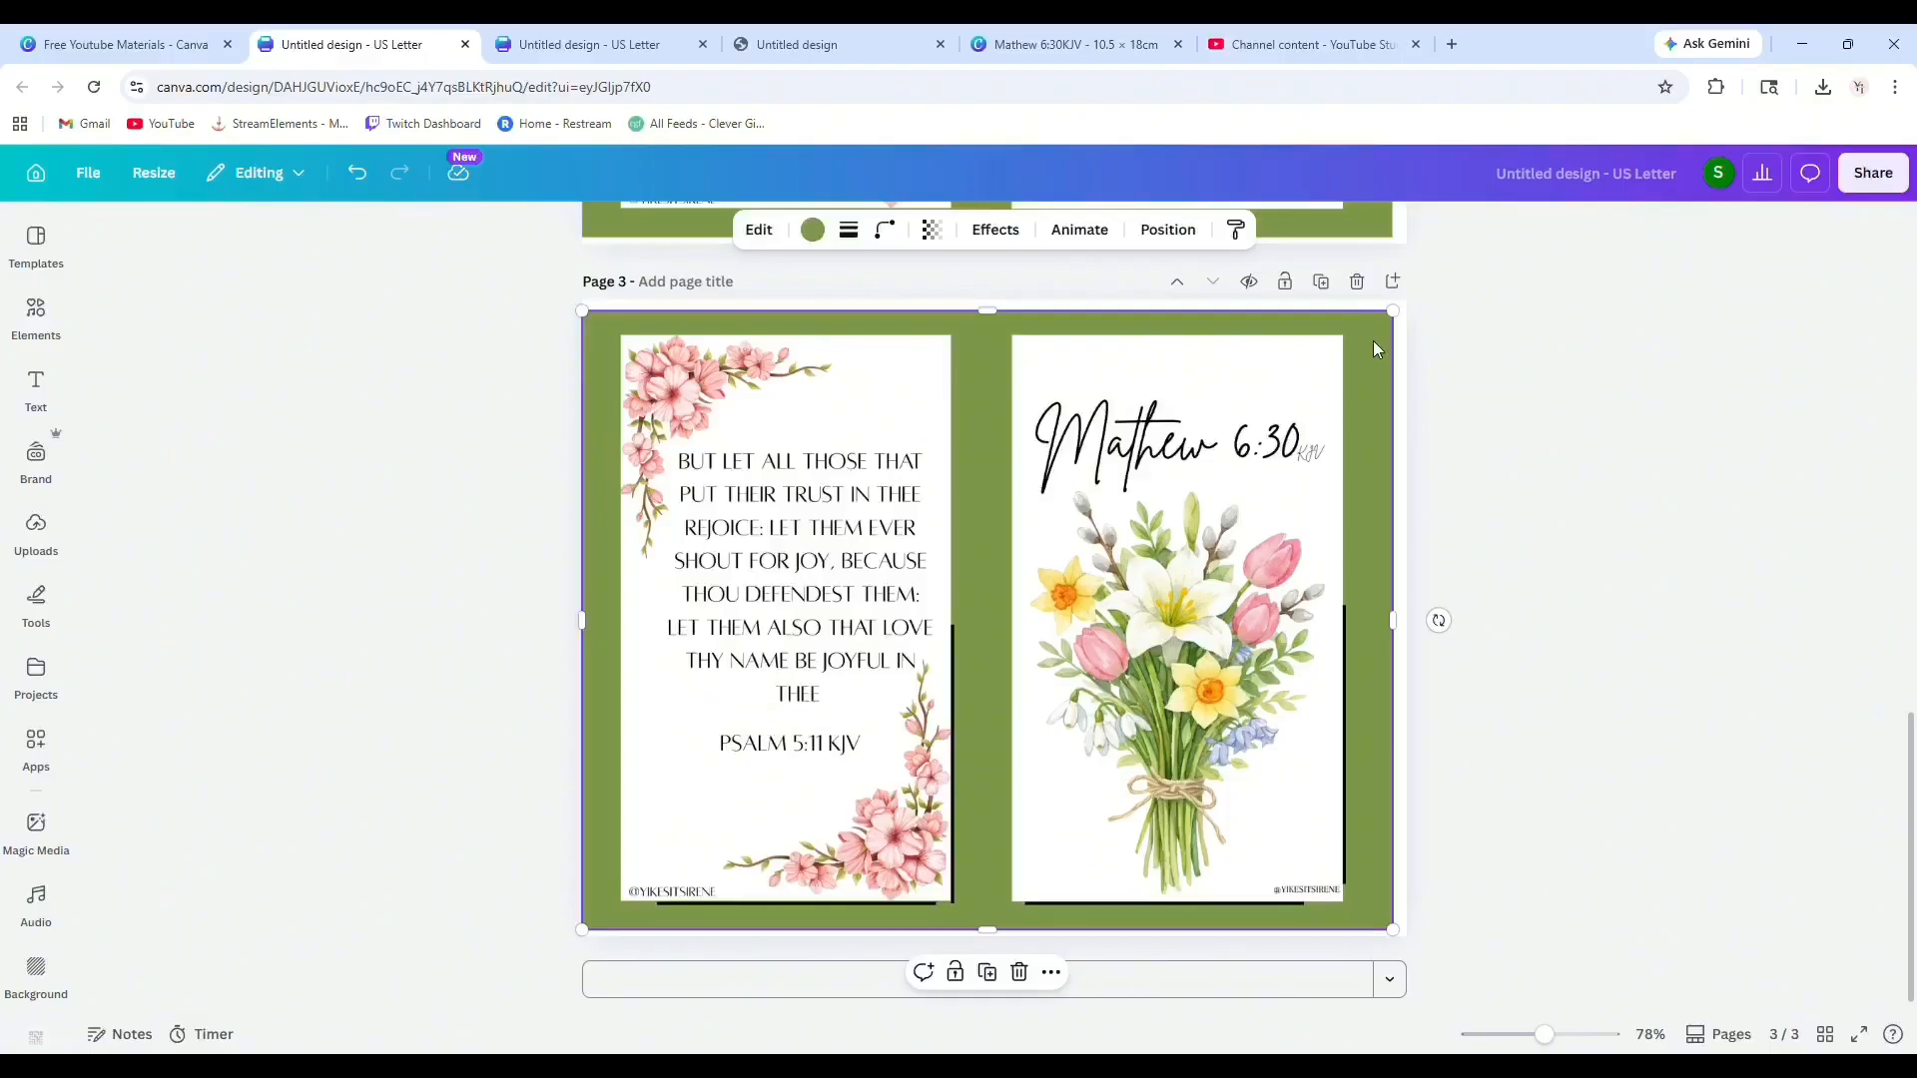
click(1345, 665)
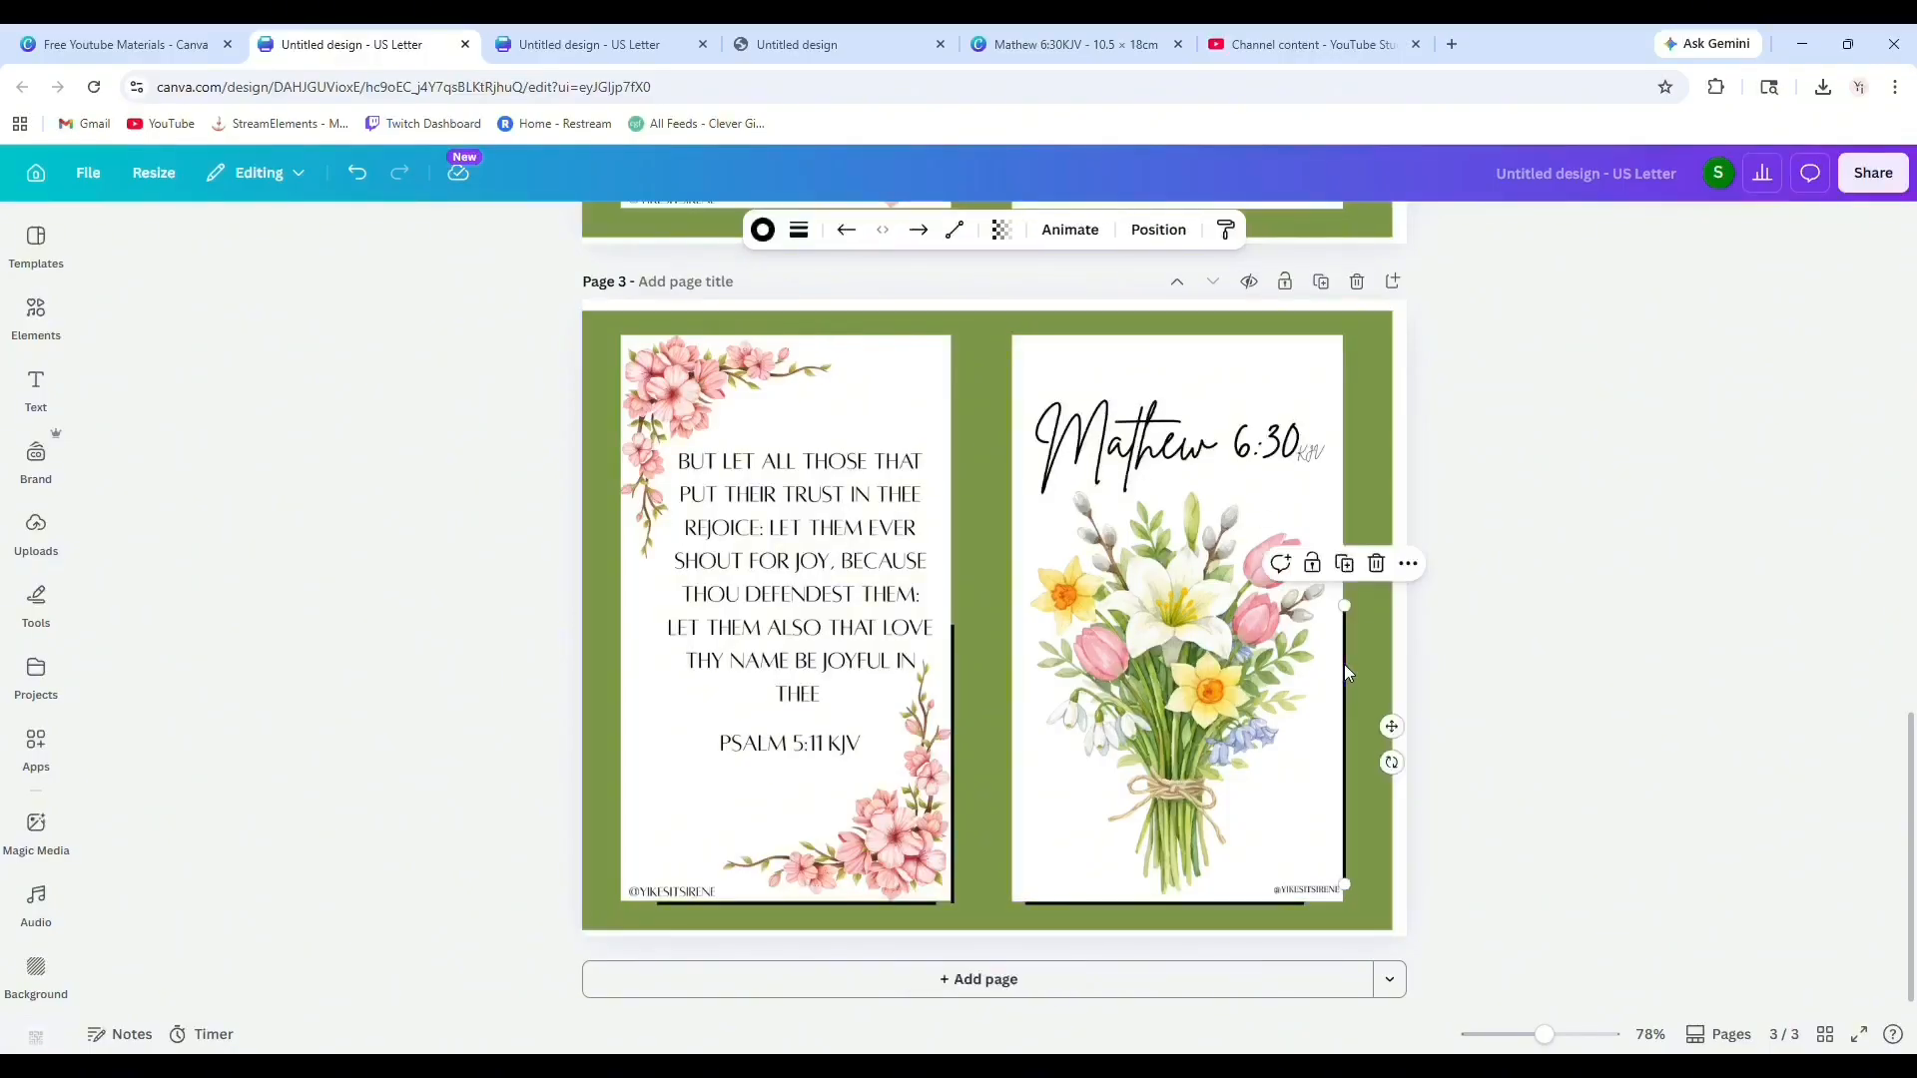
click(1326, 663)
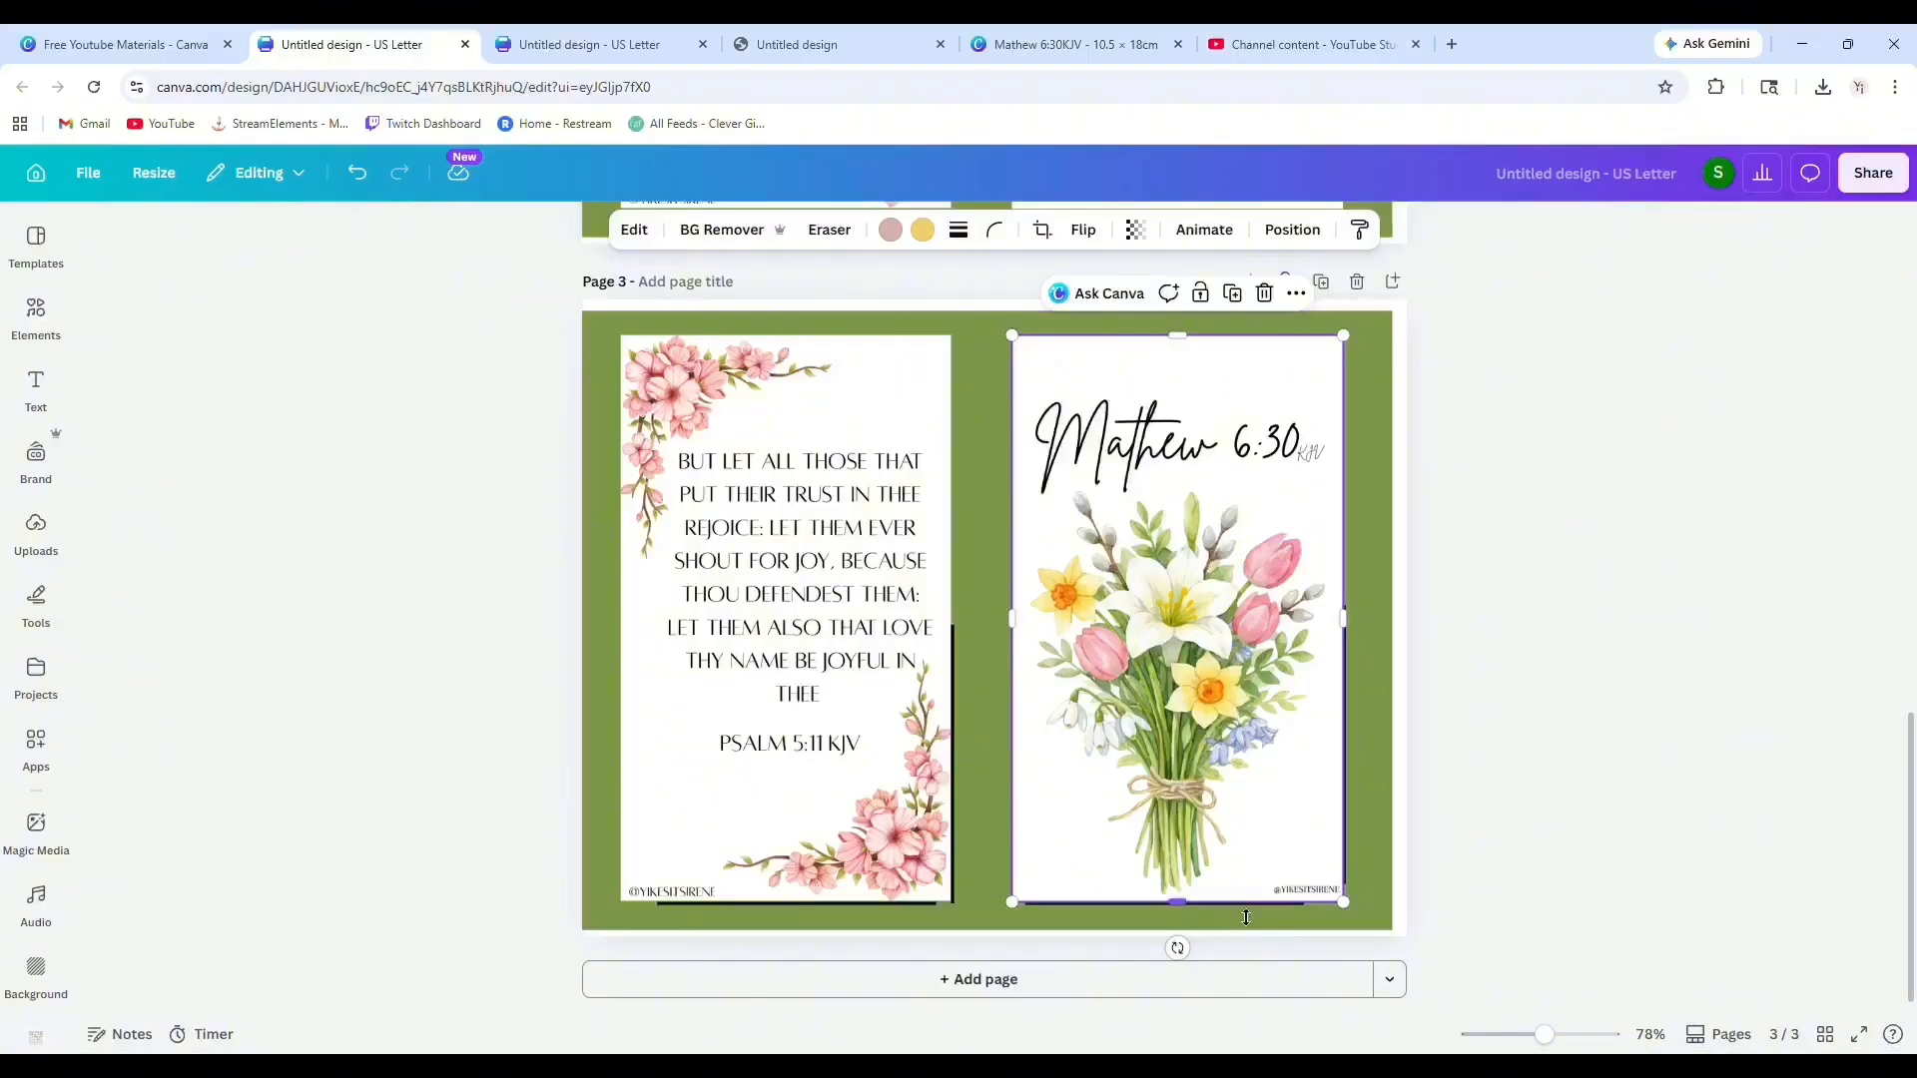
click(504, 659)
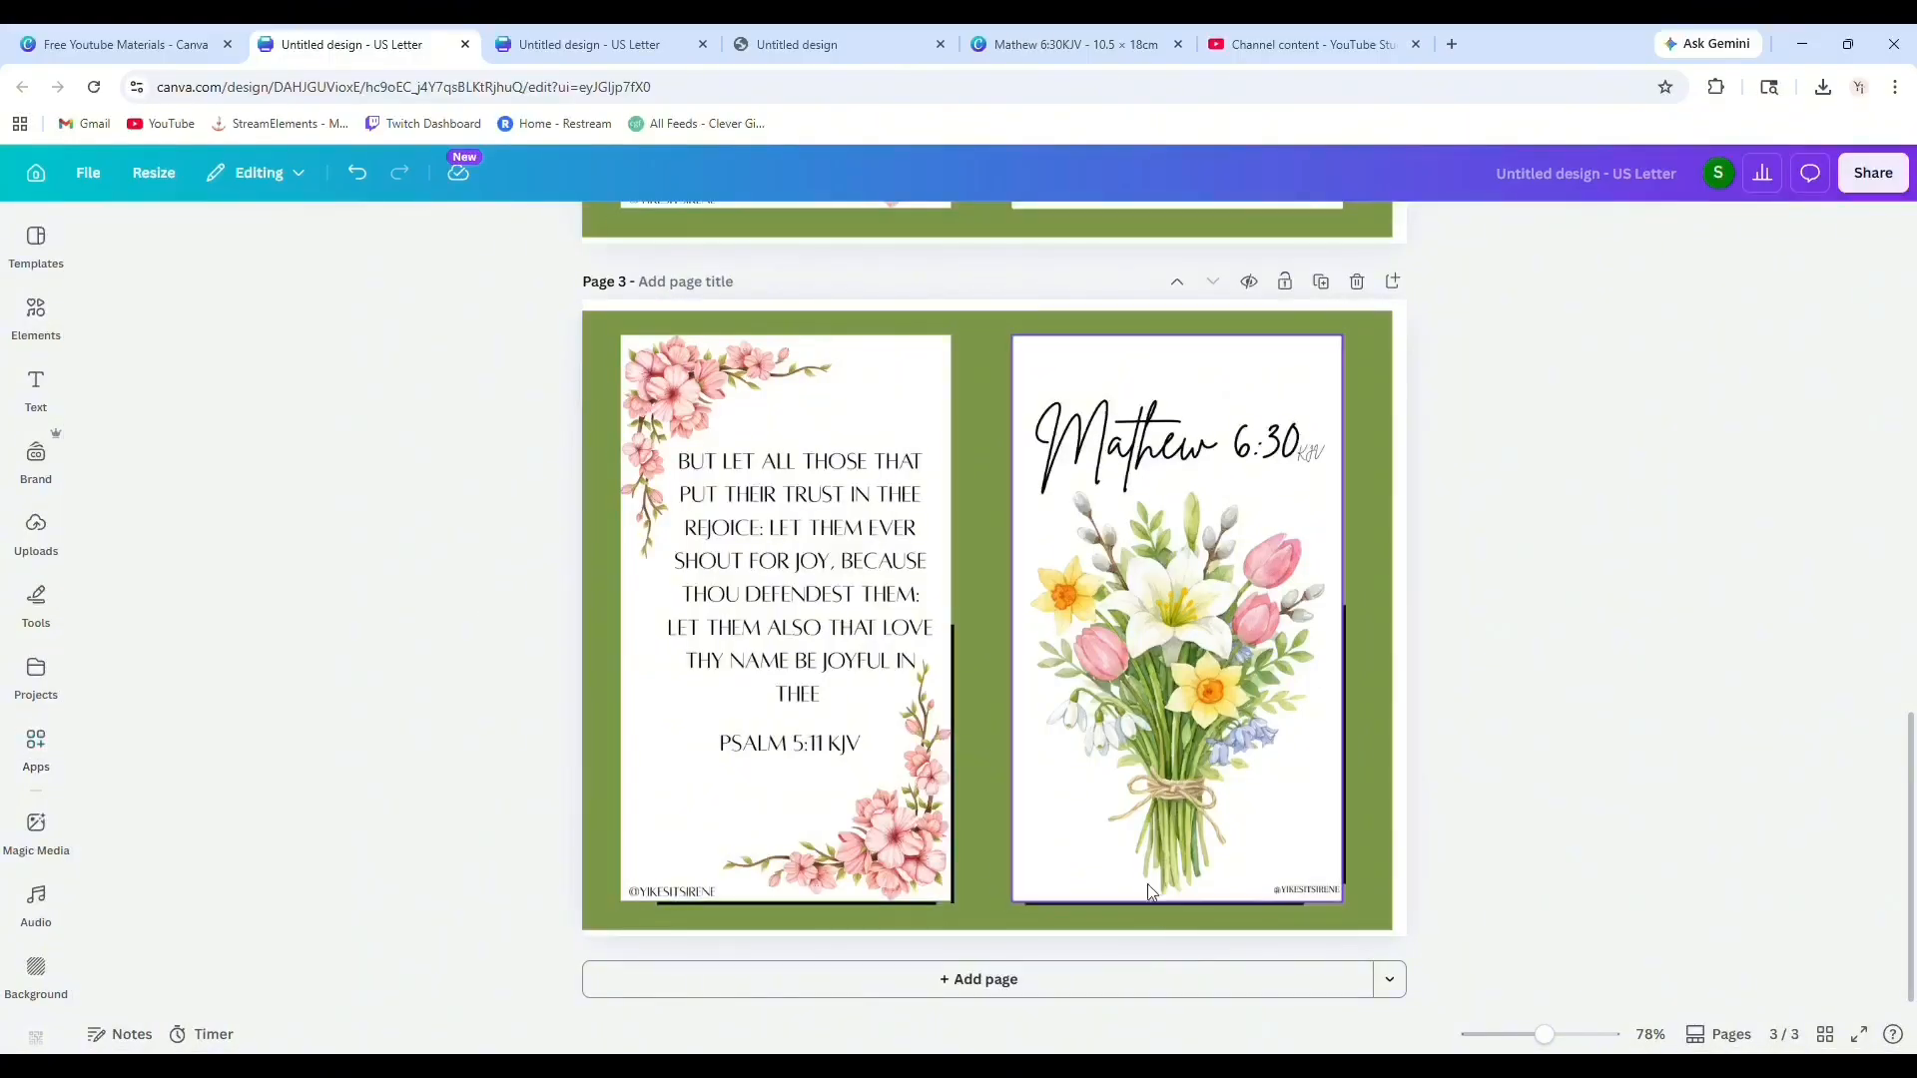
click(1153, 902)
drag(1178, 903, 1188, 380)
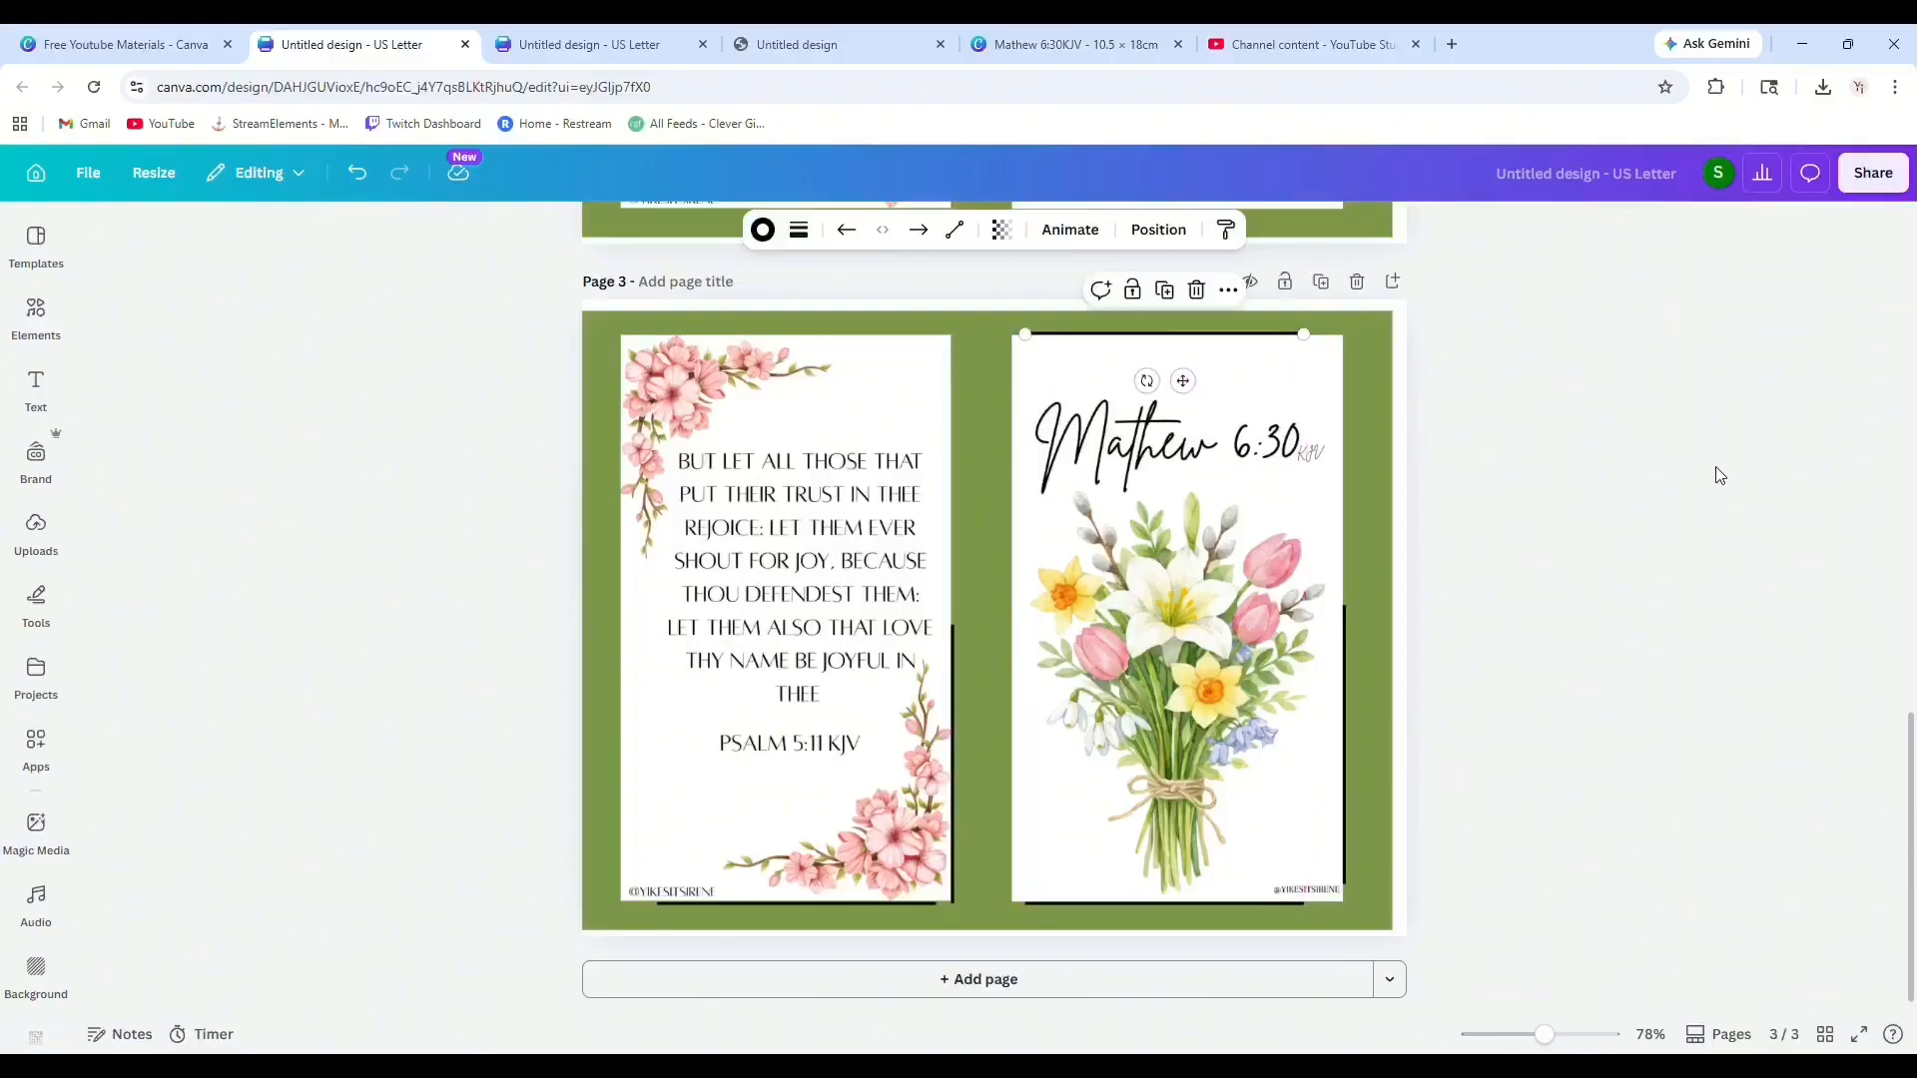
click(1719, 476)
Duplicate the top line and move the copy to the Psalm image's top edge.
click(1140, 334)
click(1166, 291)
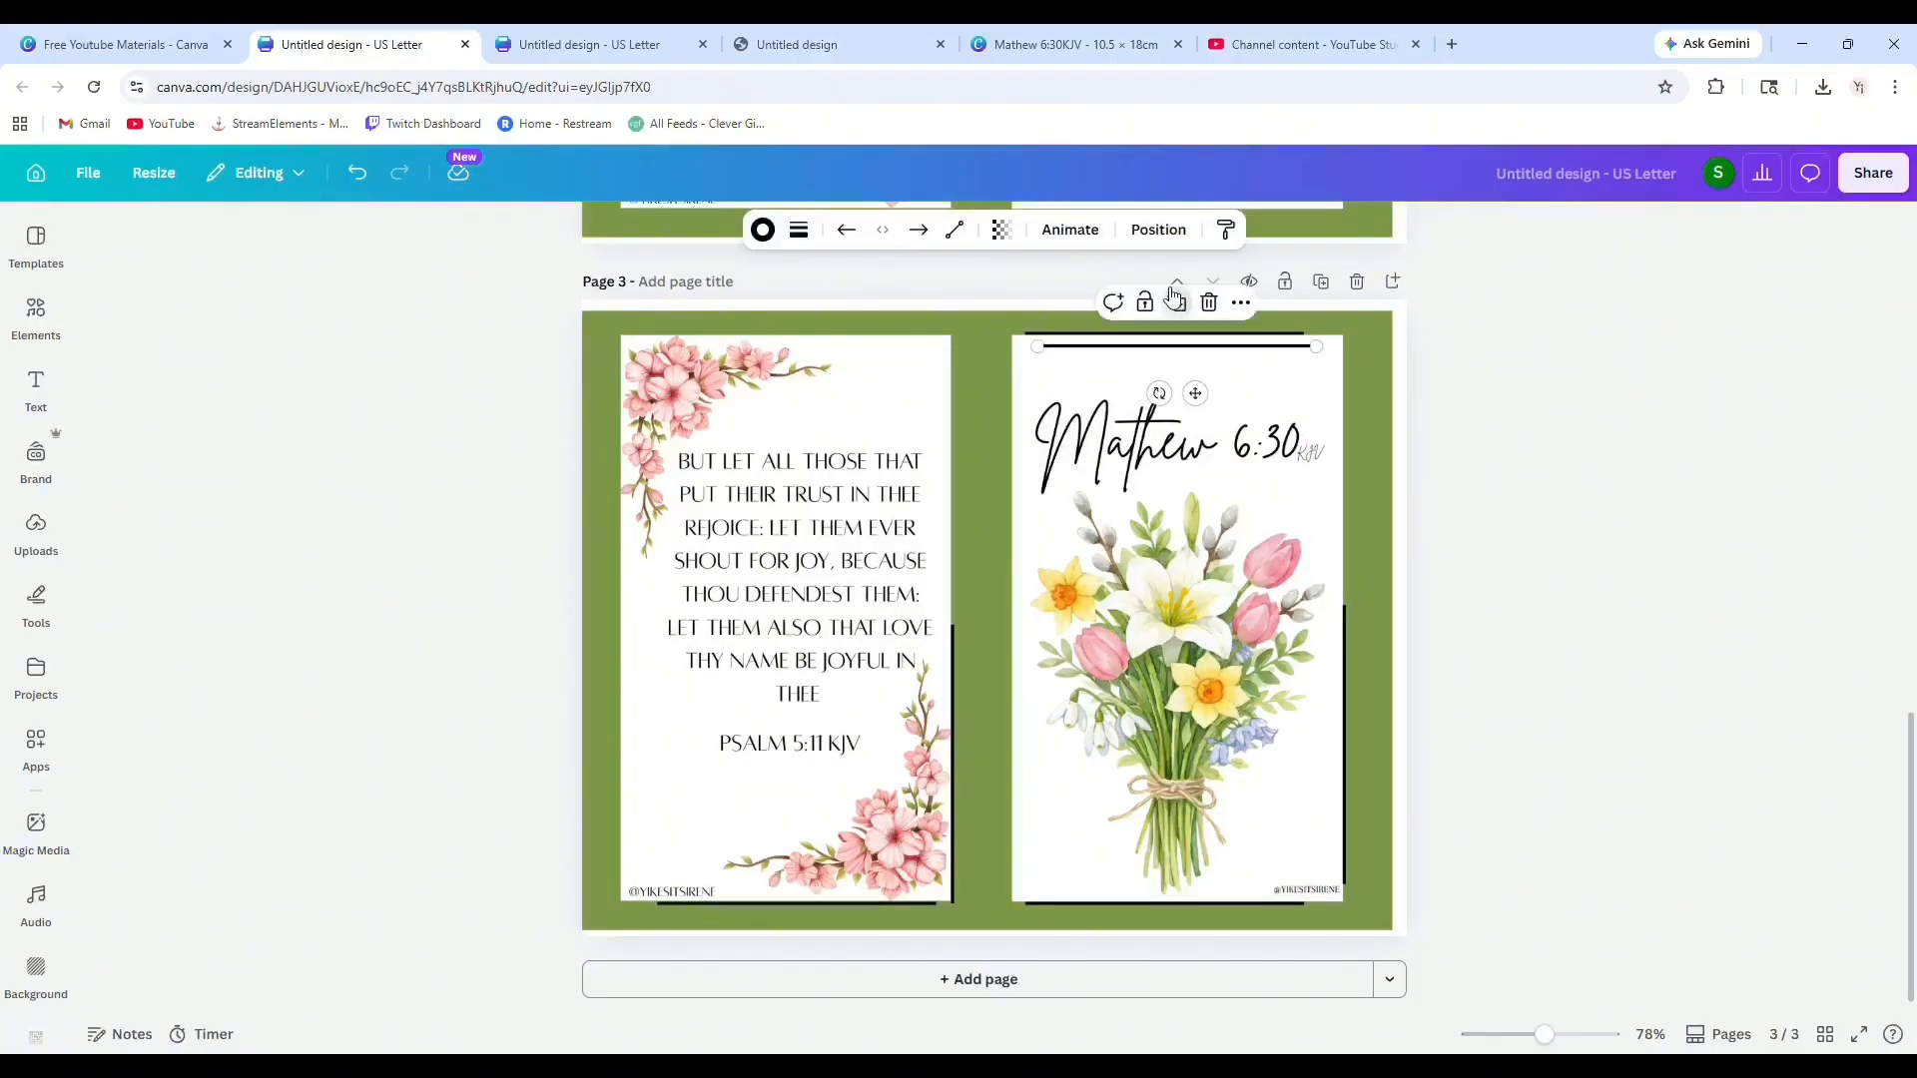
drag(1195, 393, 814, 382)
click(1702, 539)
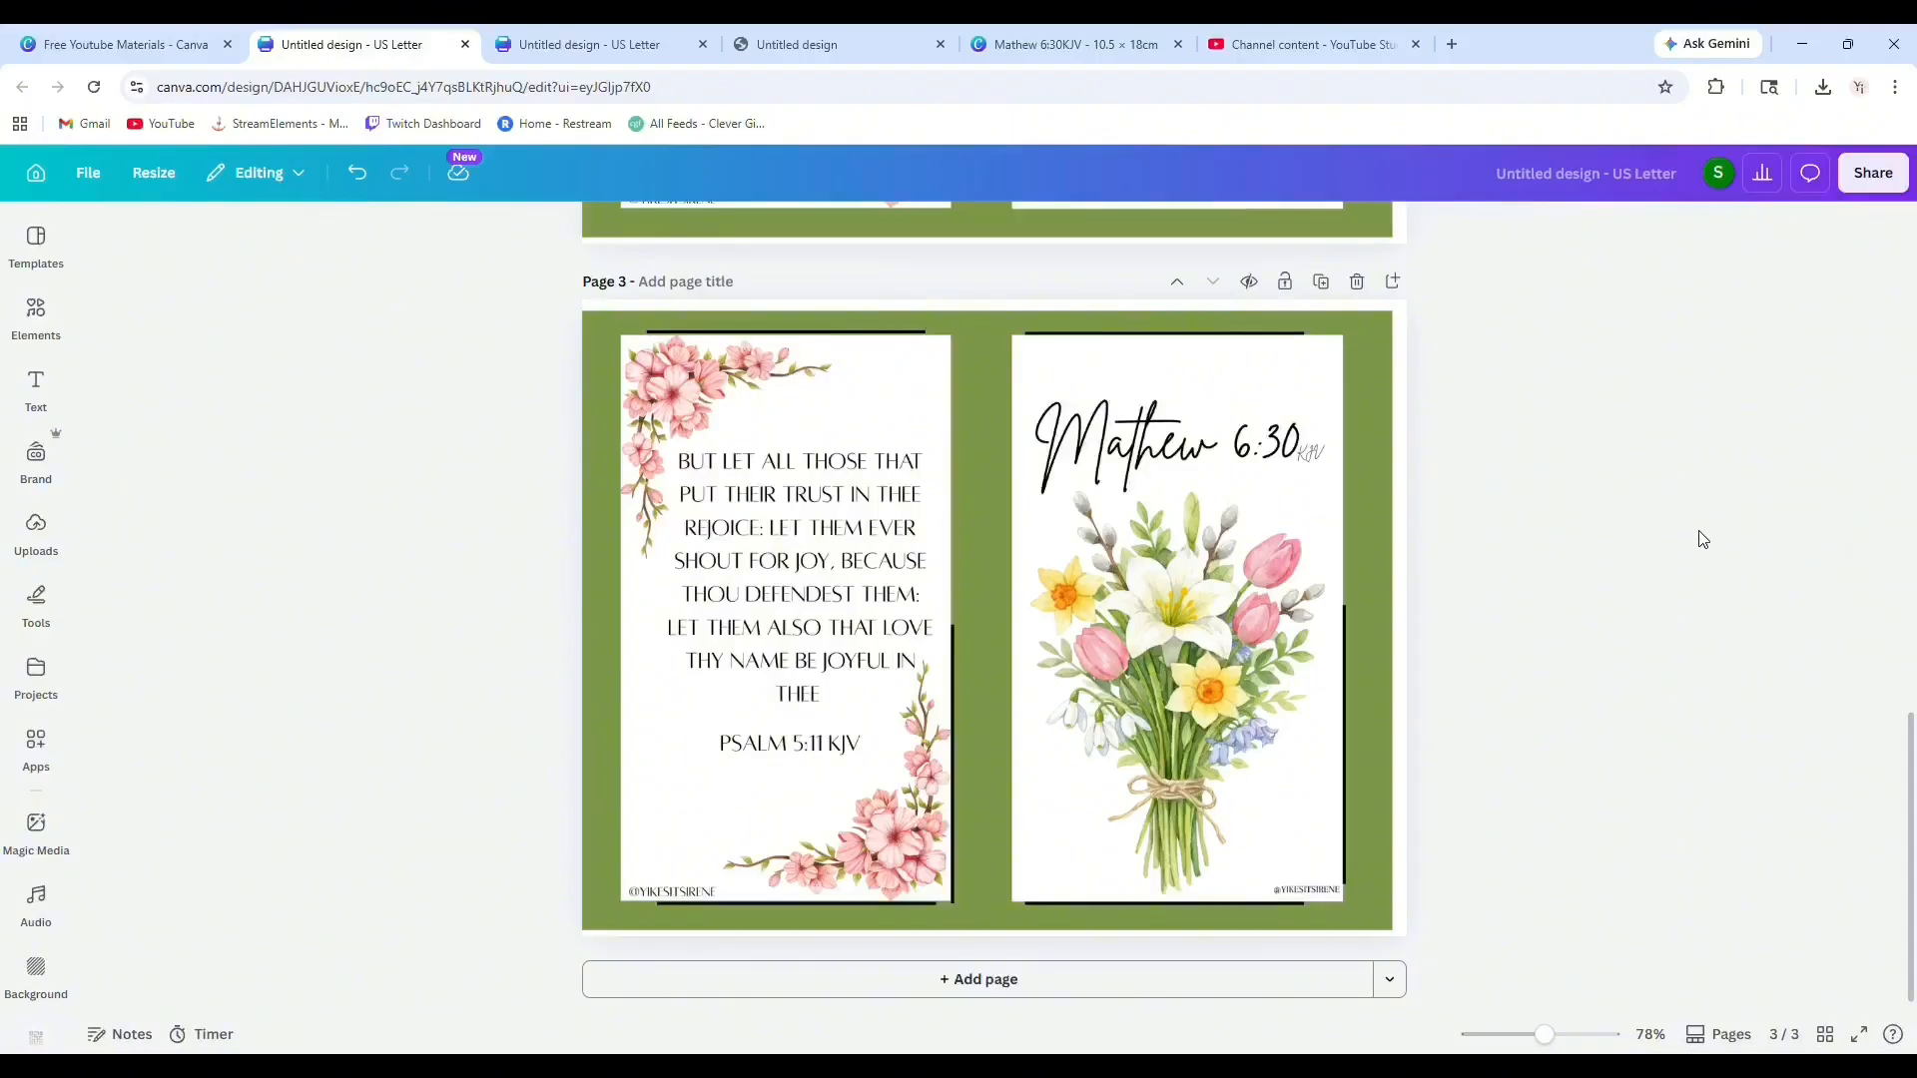
Duplicate the vertical line and move the copy to the Psalm image's left edge.
click(954, 675)
click(953, 584)
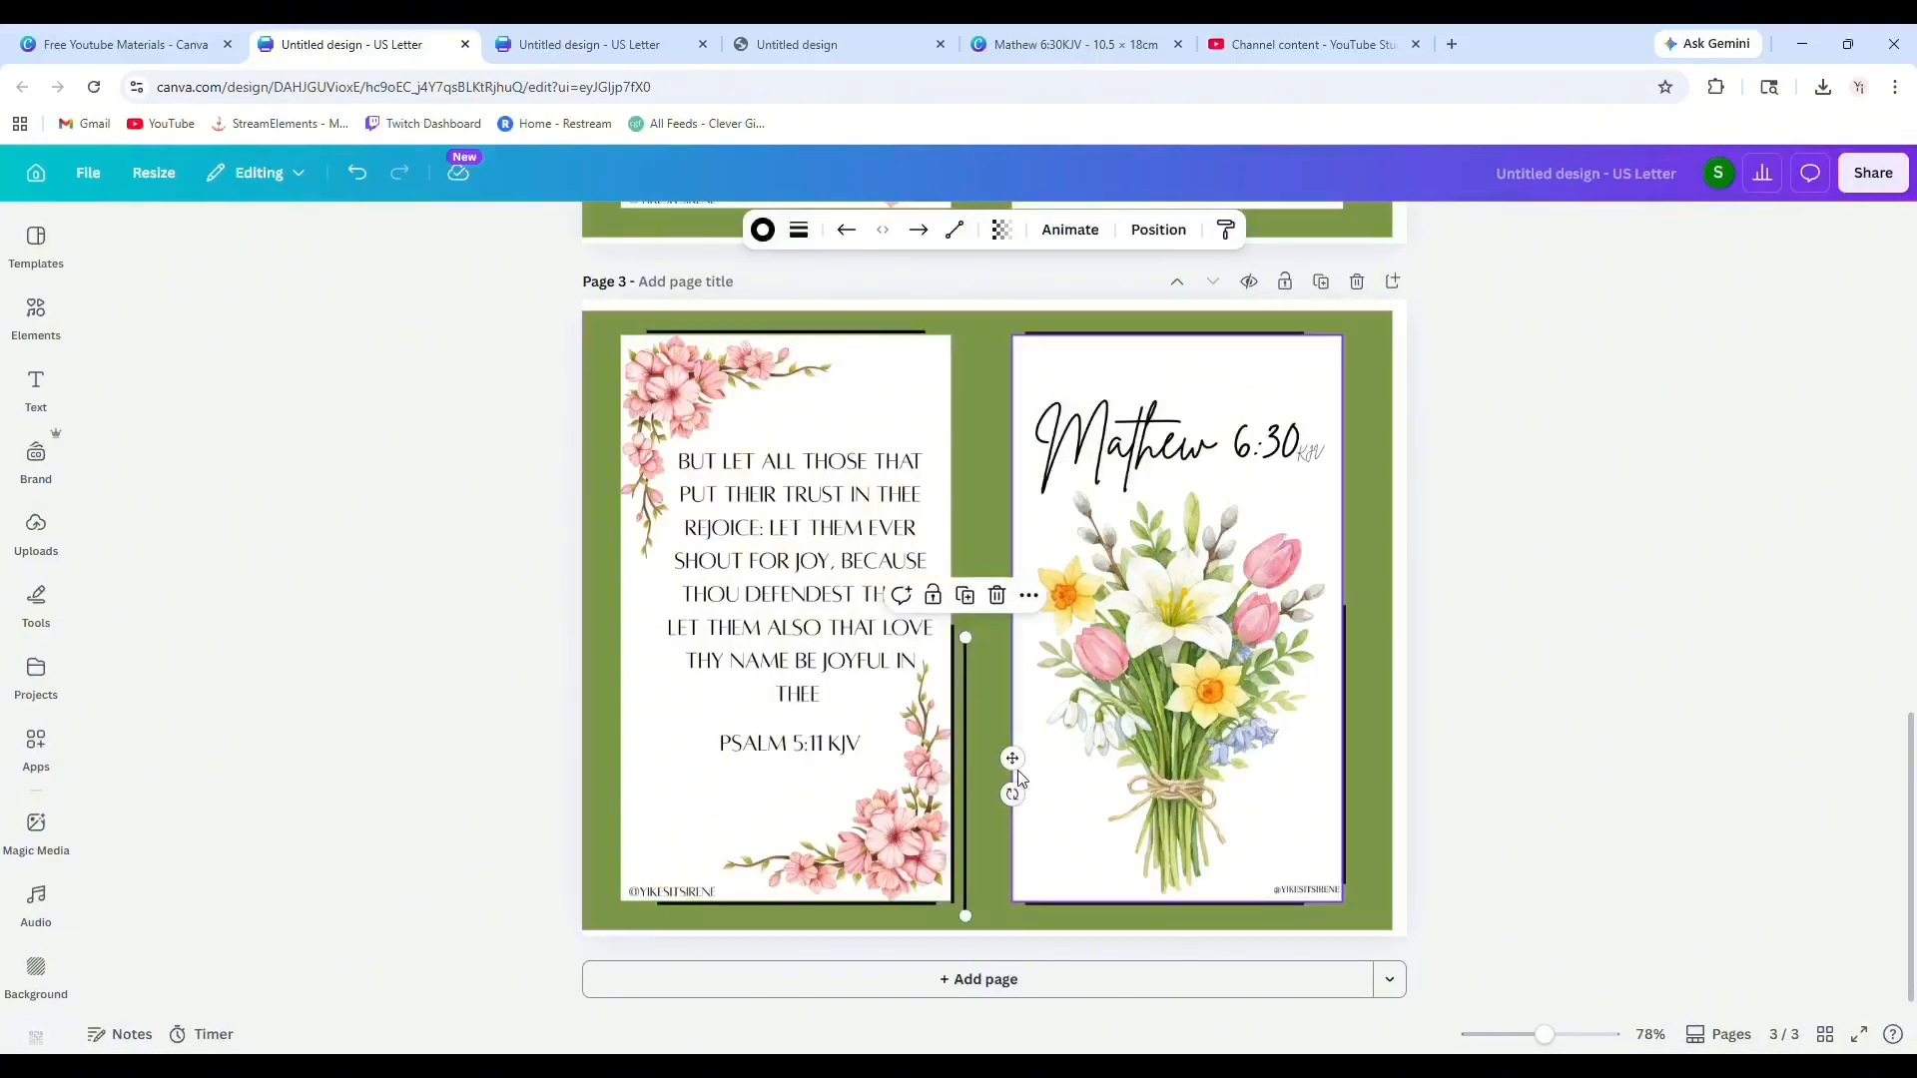
drag(1012, 759, 678, 719)
click(1695, 657)
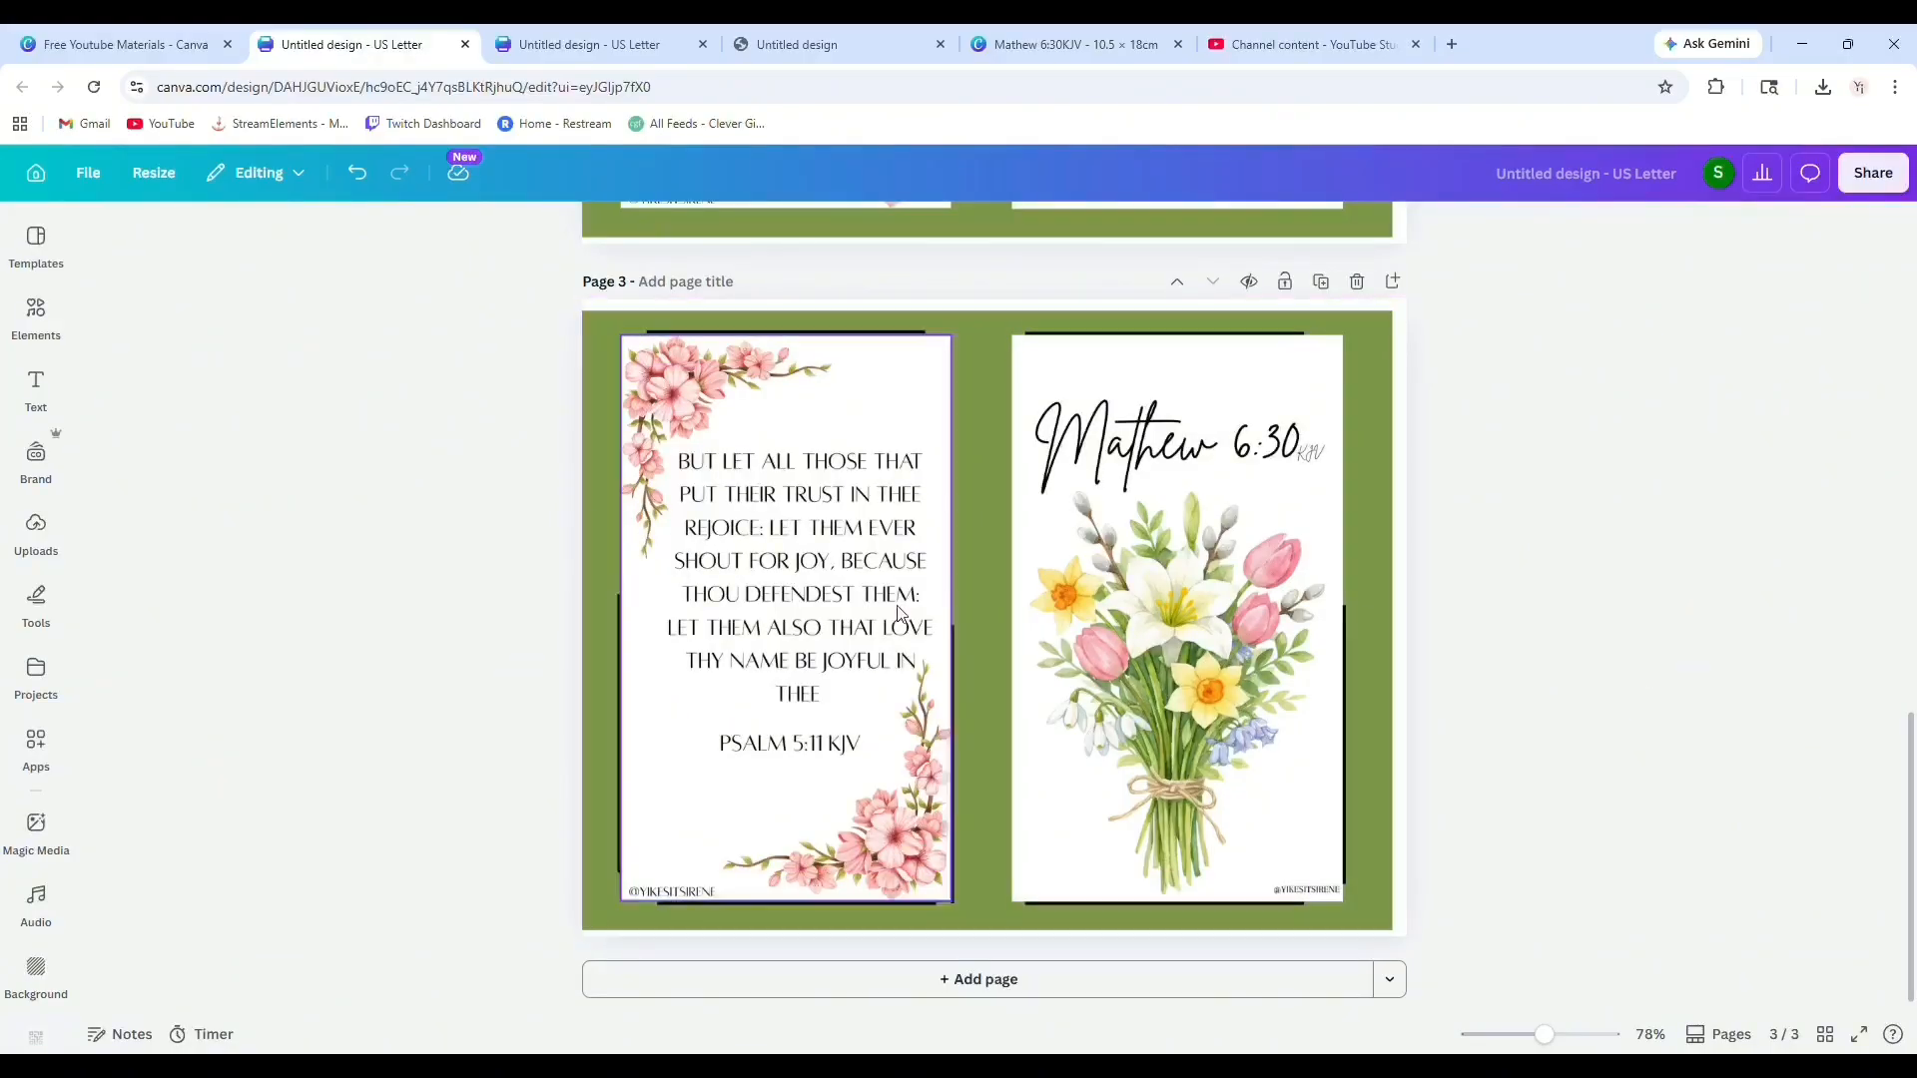
Add vertical frame lines along the Psalm image's right edge and the bouquet image's left edge.
click(955, 675)
drag(956, 615, 968, 627)
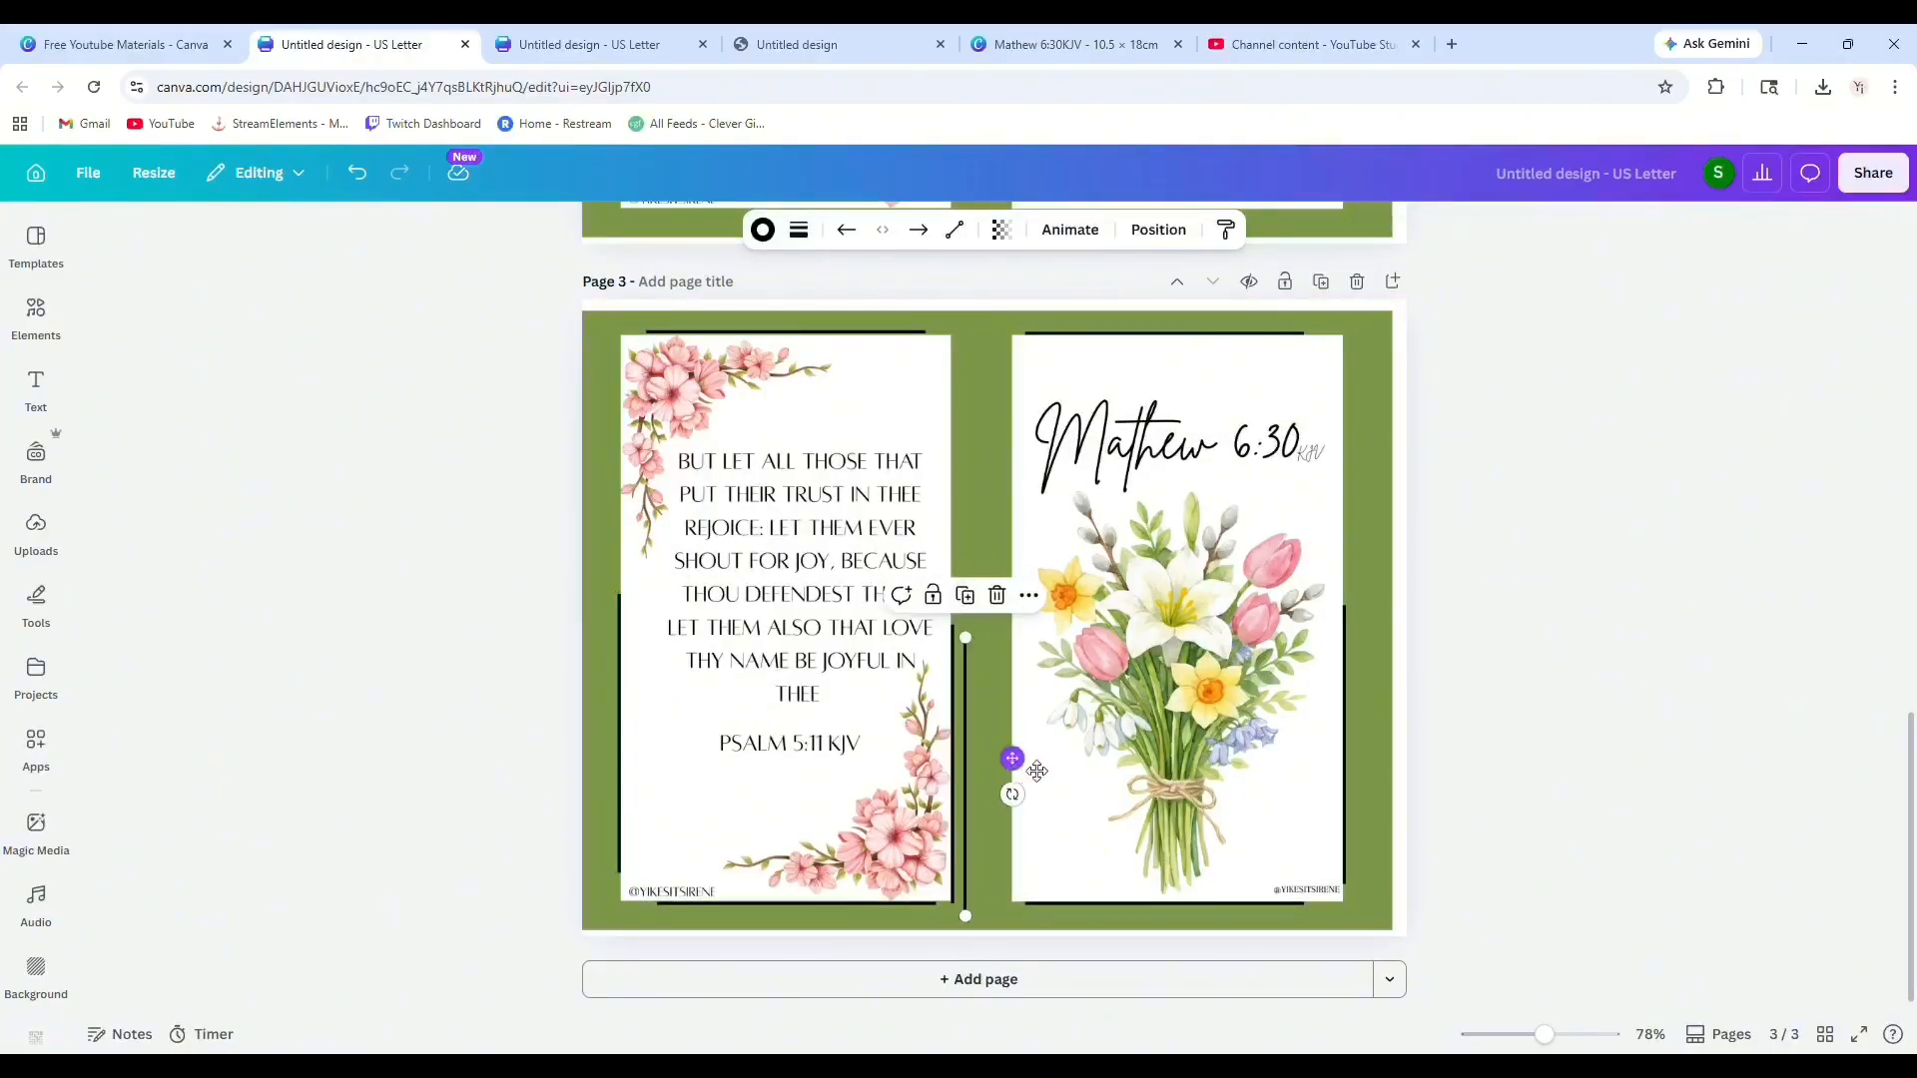
mouse_move(1015, 760)
mouse_down()
mouse_move(1044, 757)
mouse_move(998, 754)
mouse_up()
click(1511, 718)
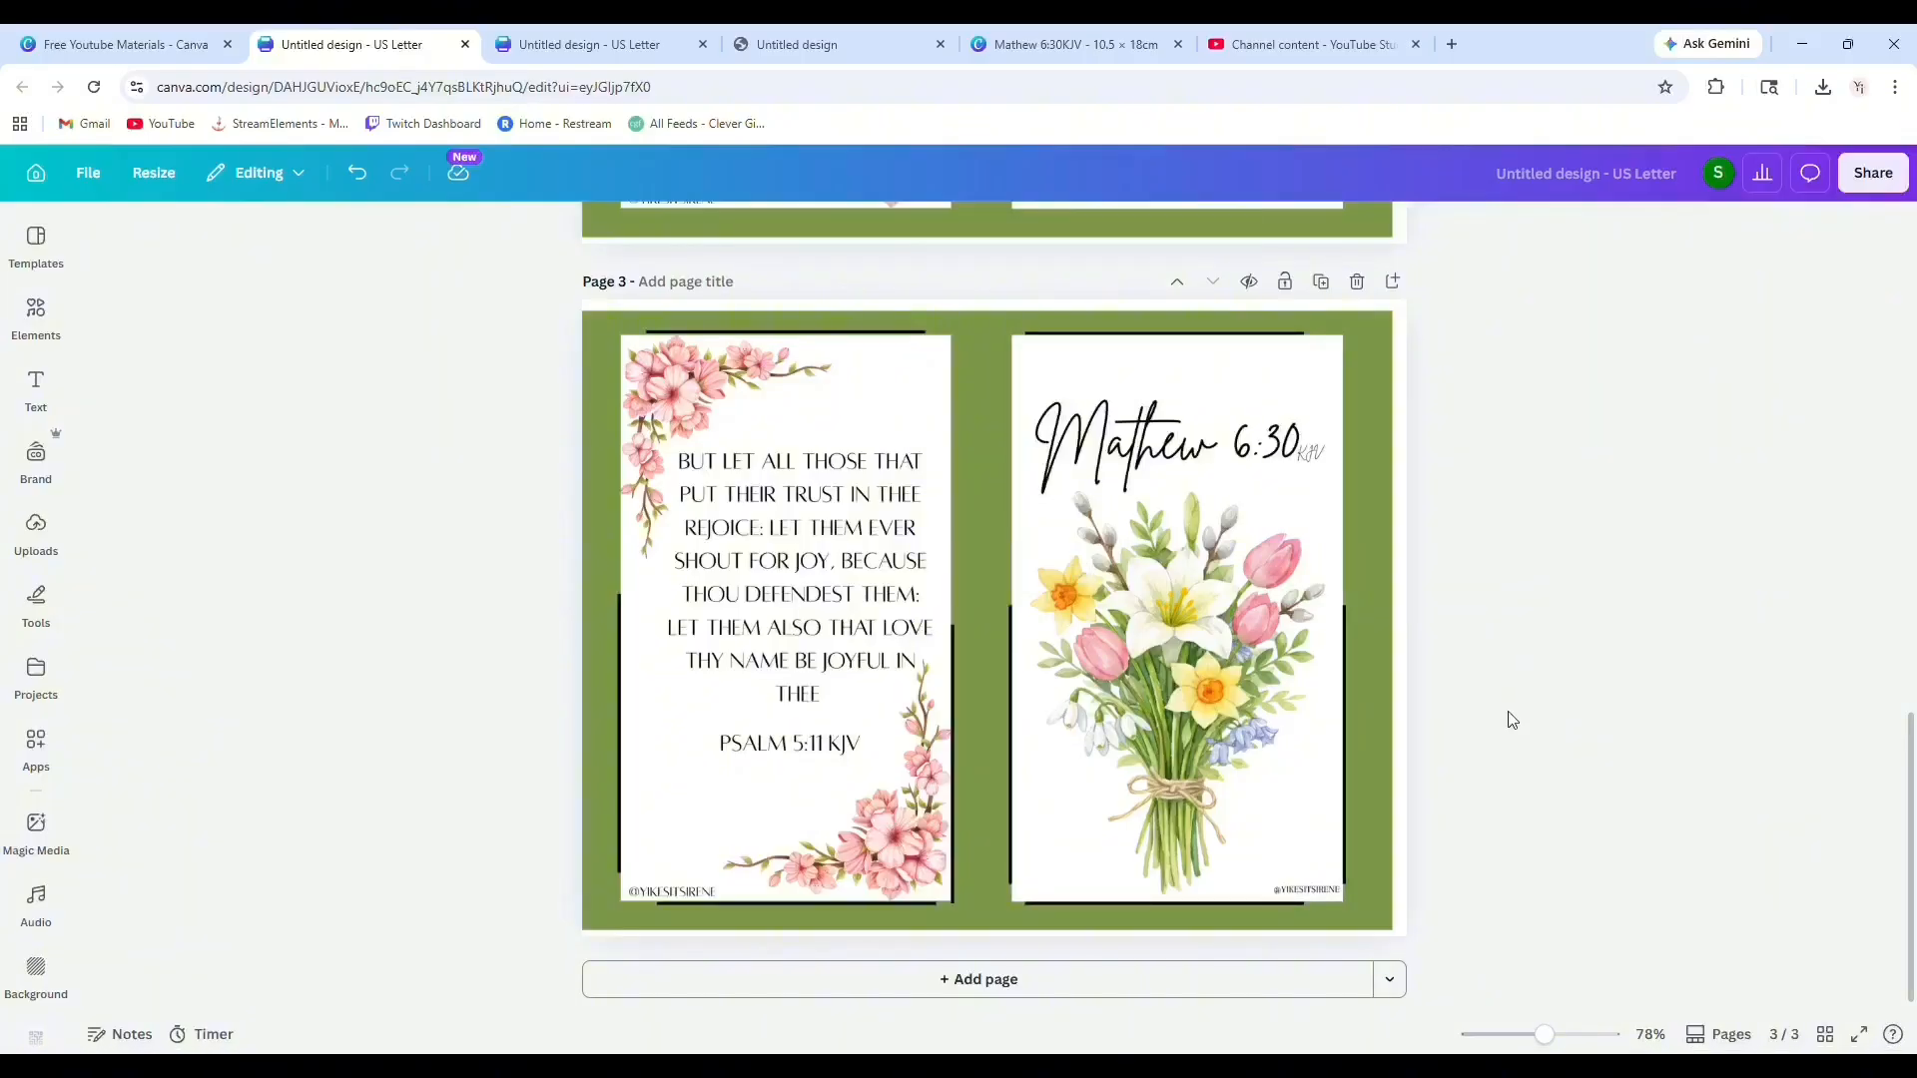
Remove the green background from page 3.
click(967, 361)
key(Delete)
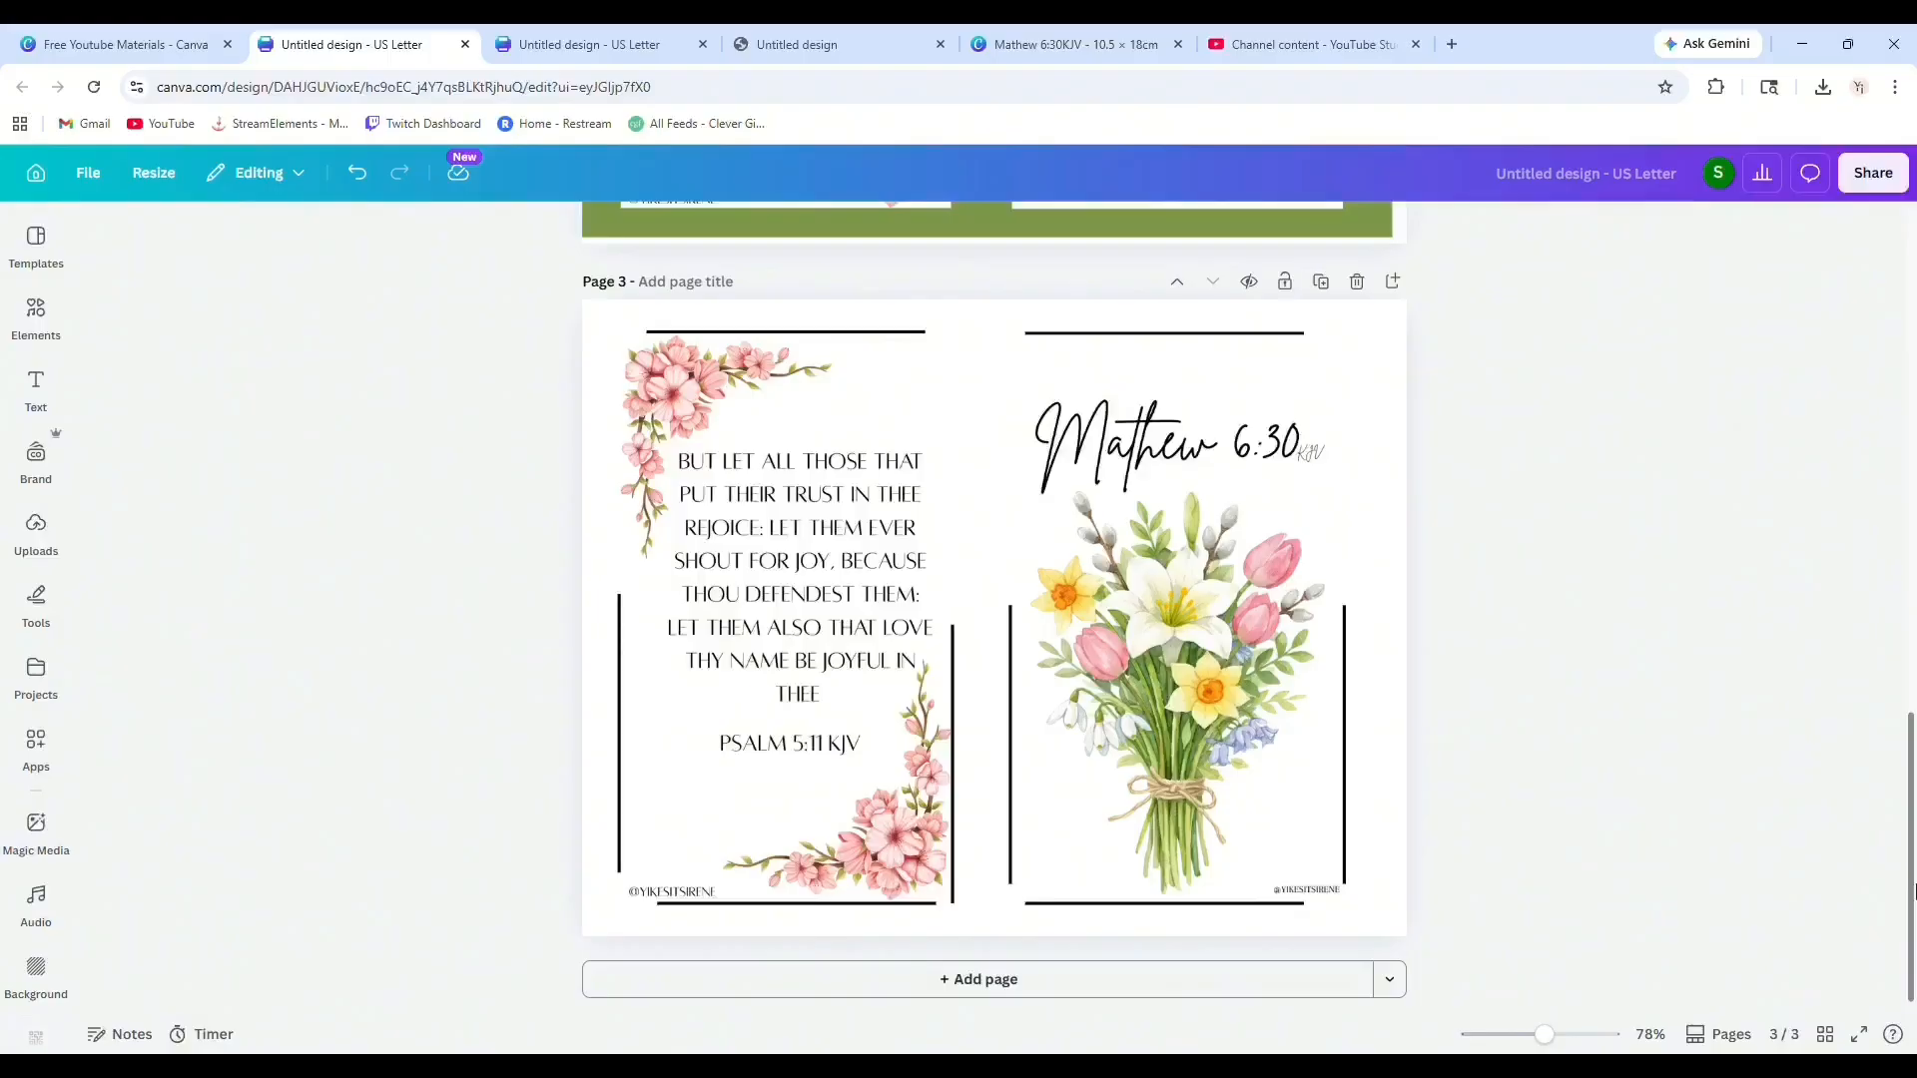
Delete the green-background page 2, keeping the framed white page.
scroll(1510, 308, up, 8)
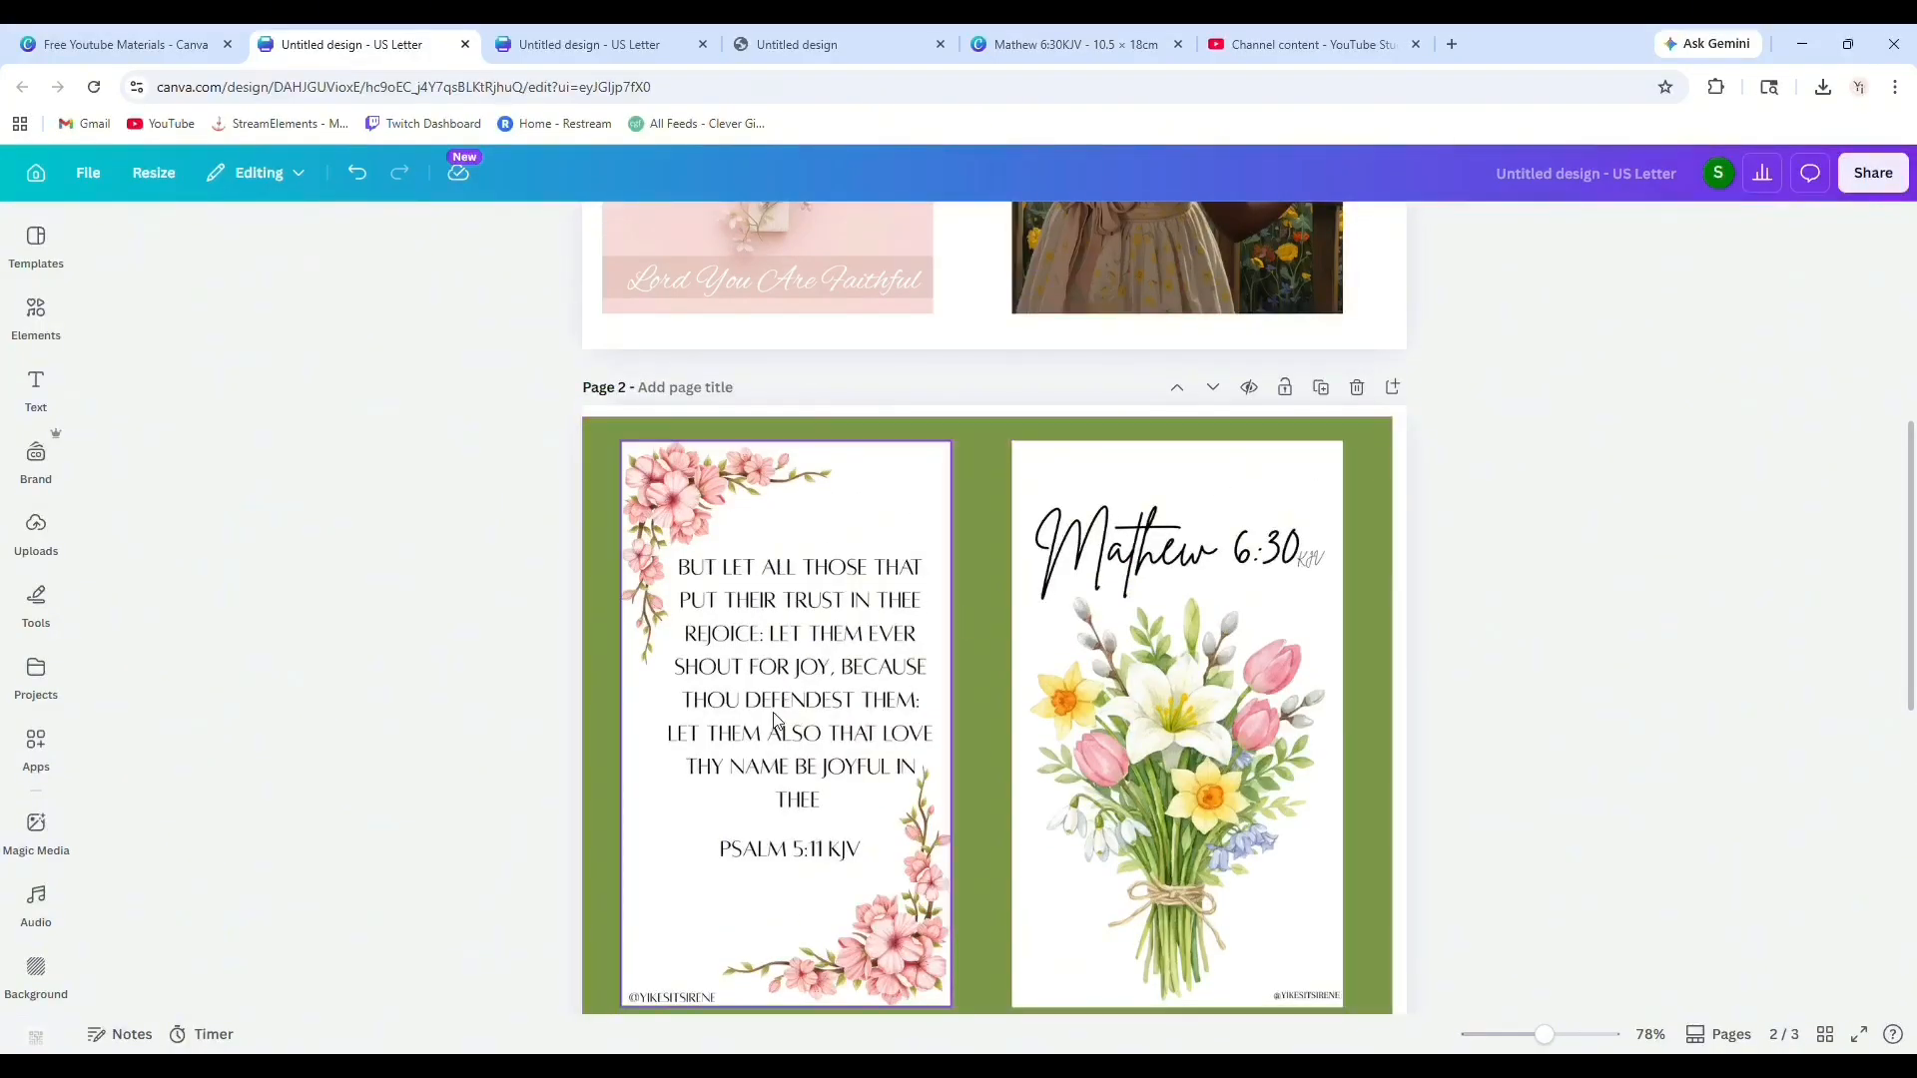
scroll(1417, 632, down, 7)
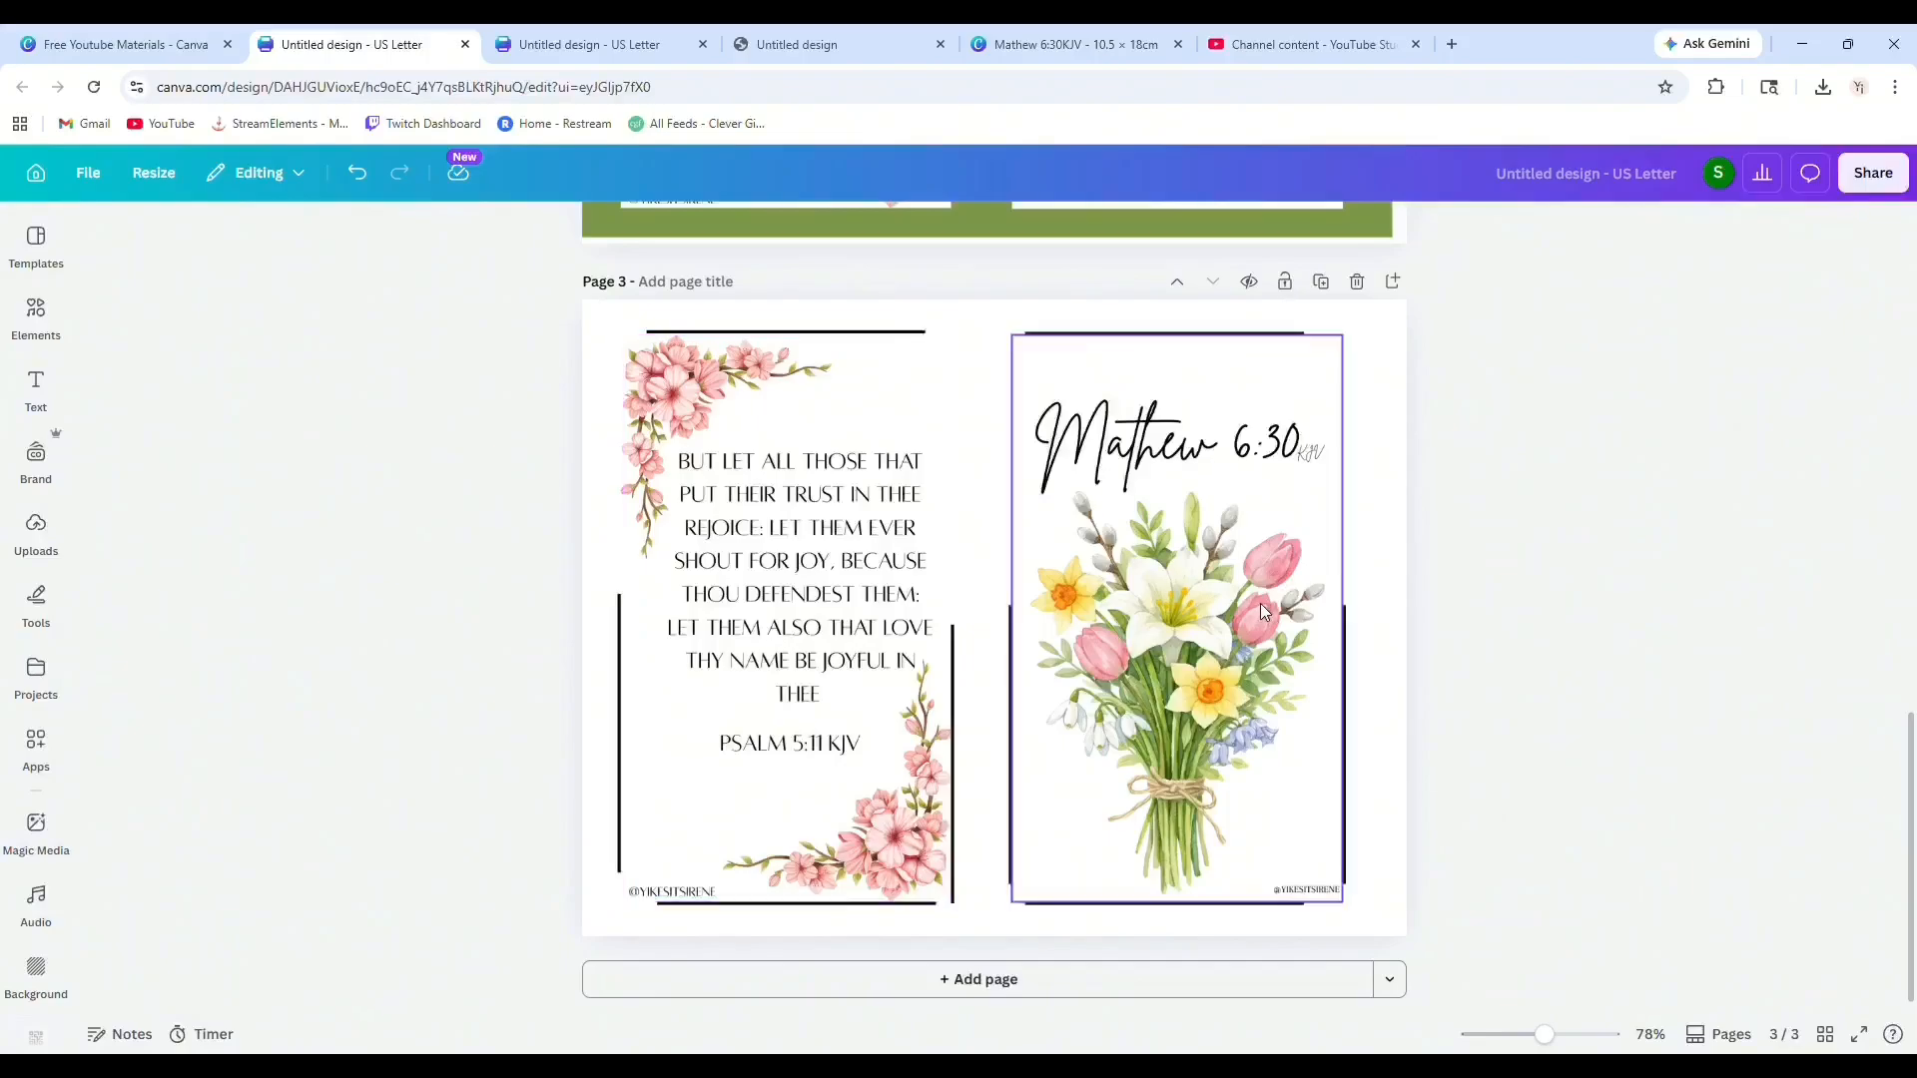
scroll(1257, 611, up, 5)
scroll(1153, 649, up, 4)
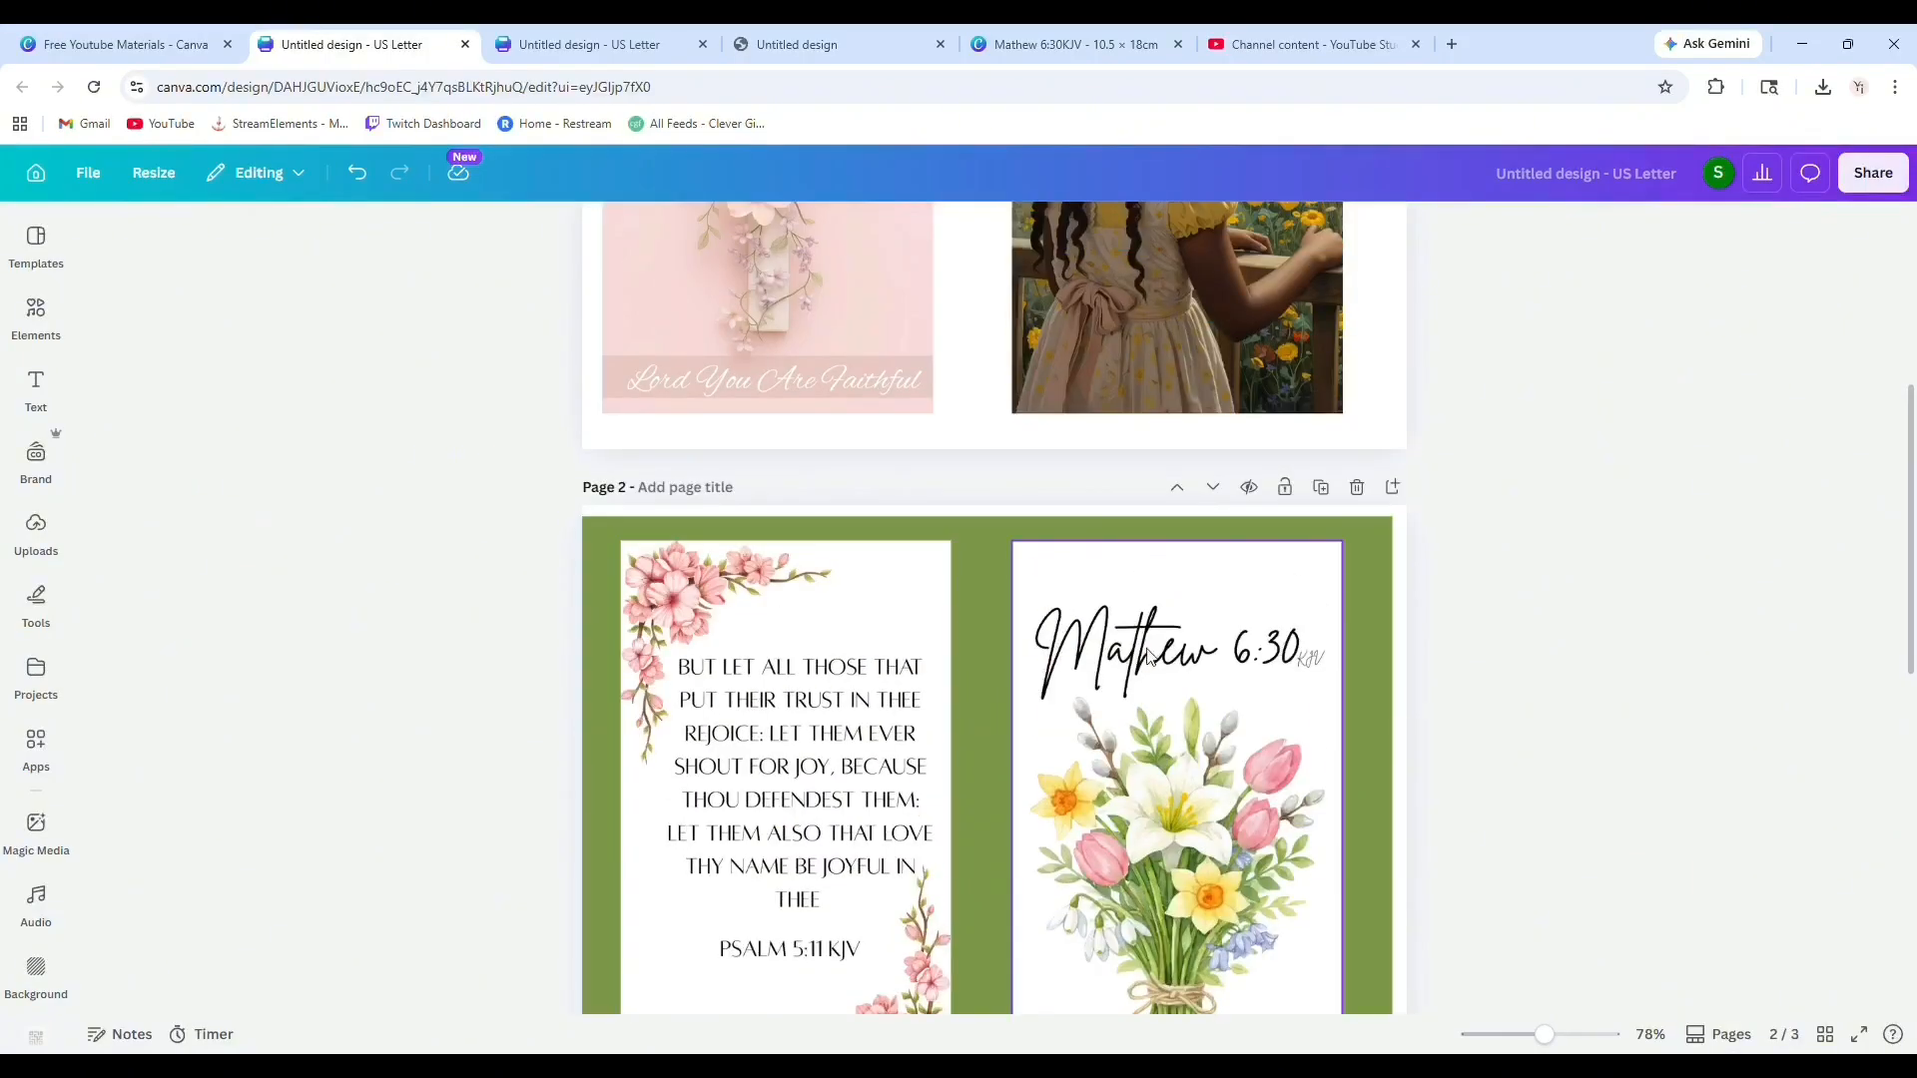
scroll(1188, 659, down, 9)
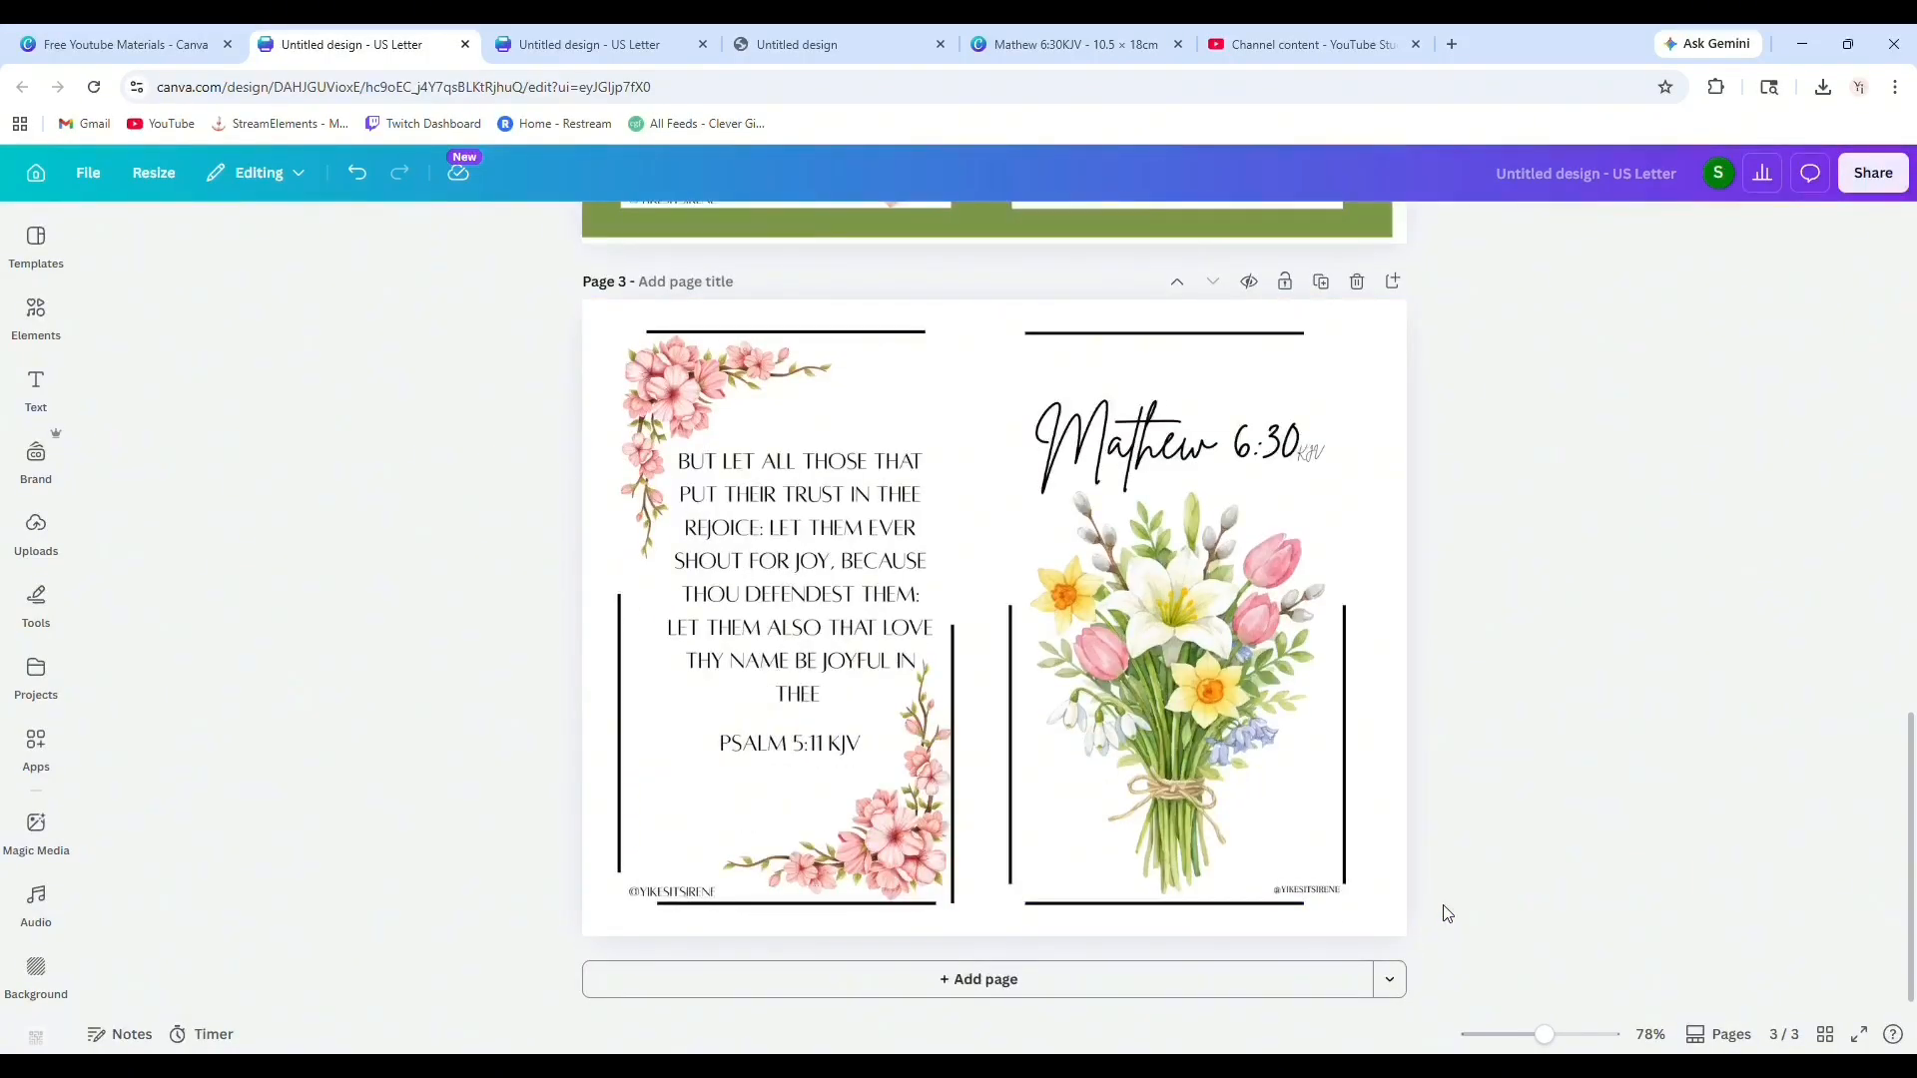
scroll(1327, 813, up, 9)
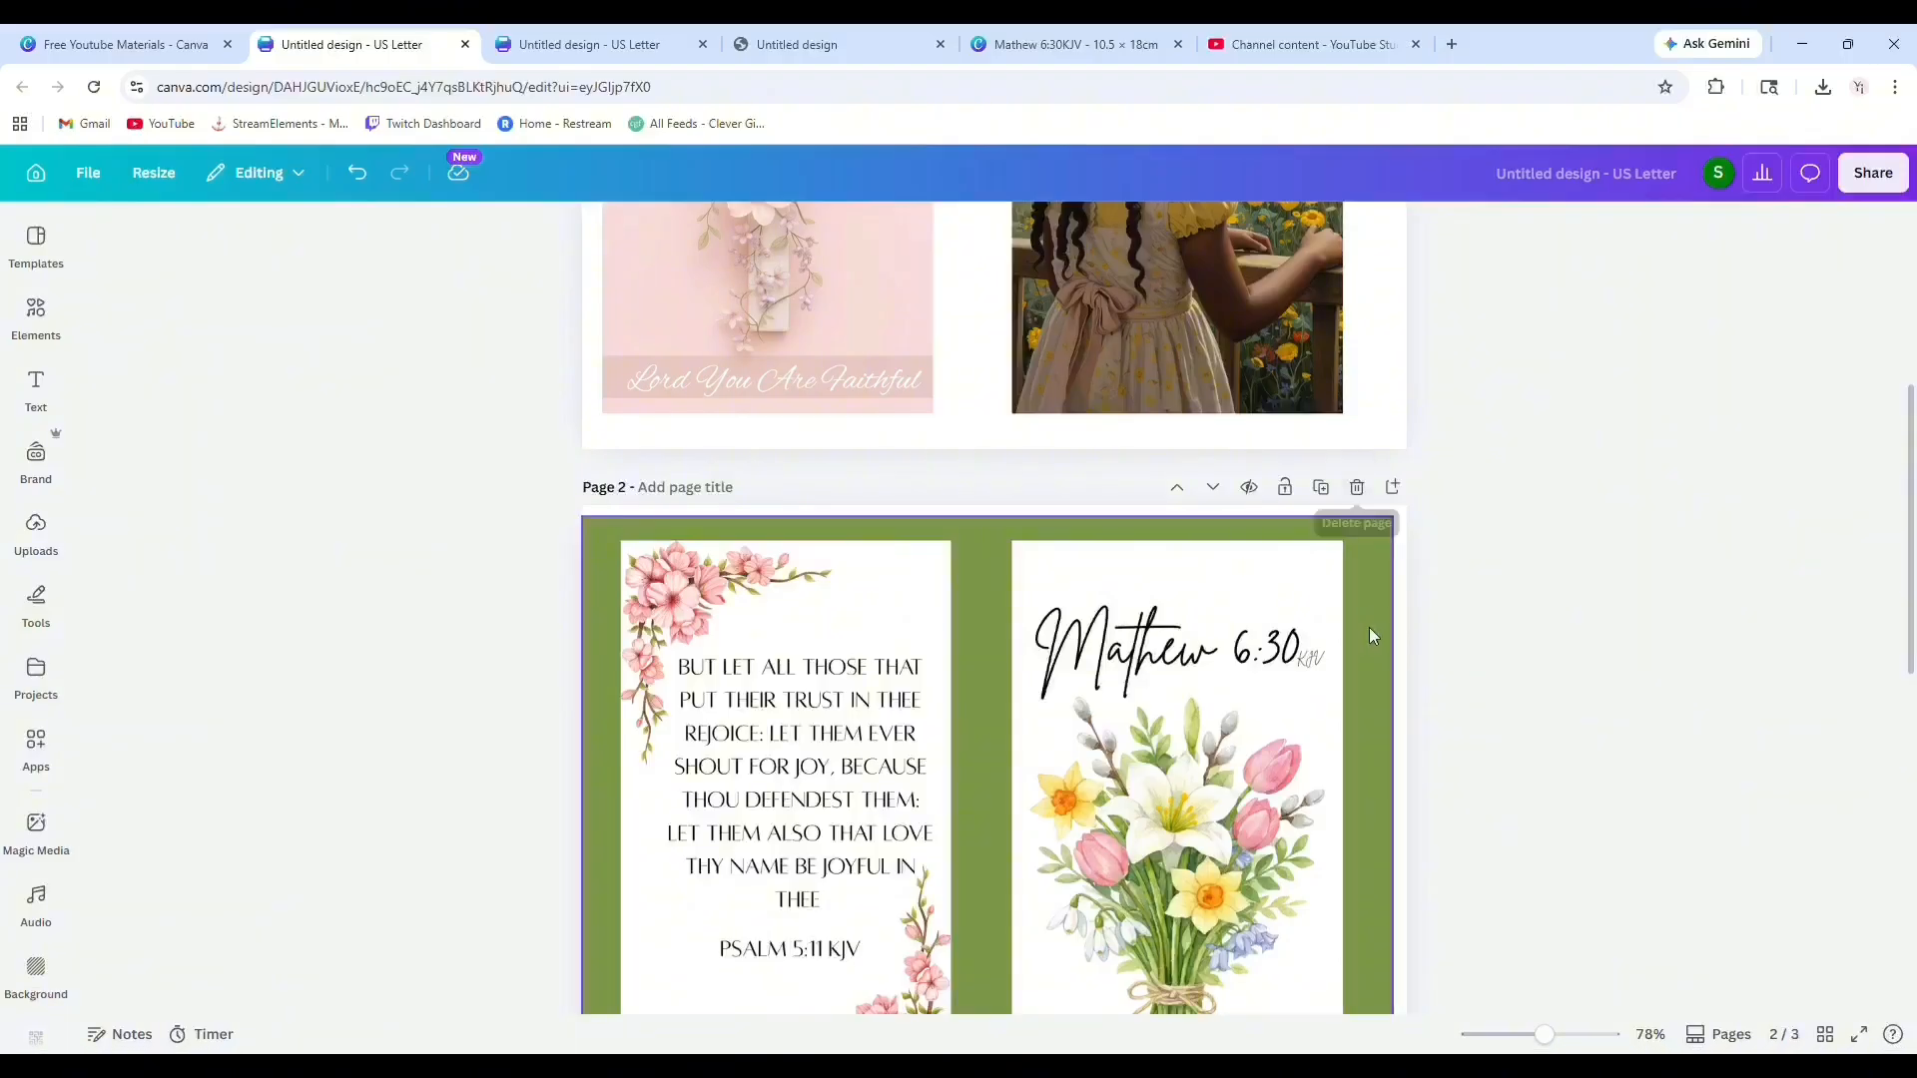
scroll(1347, 629, down, 8)
scroll(1332, 629, up, 7)
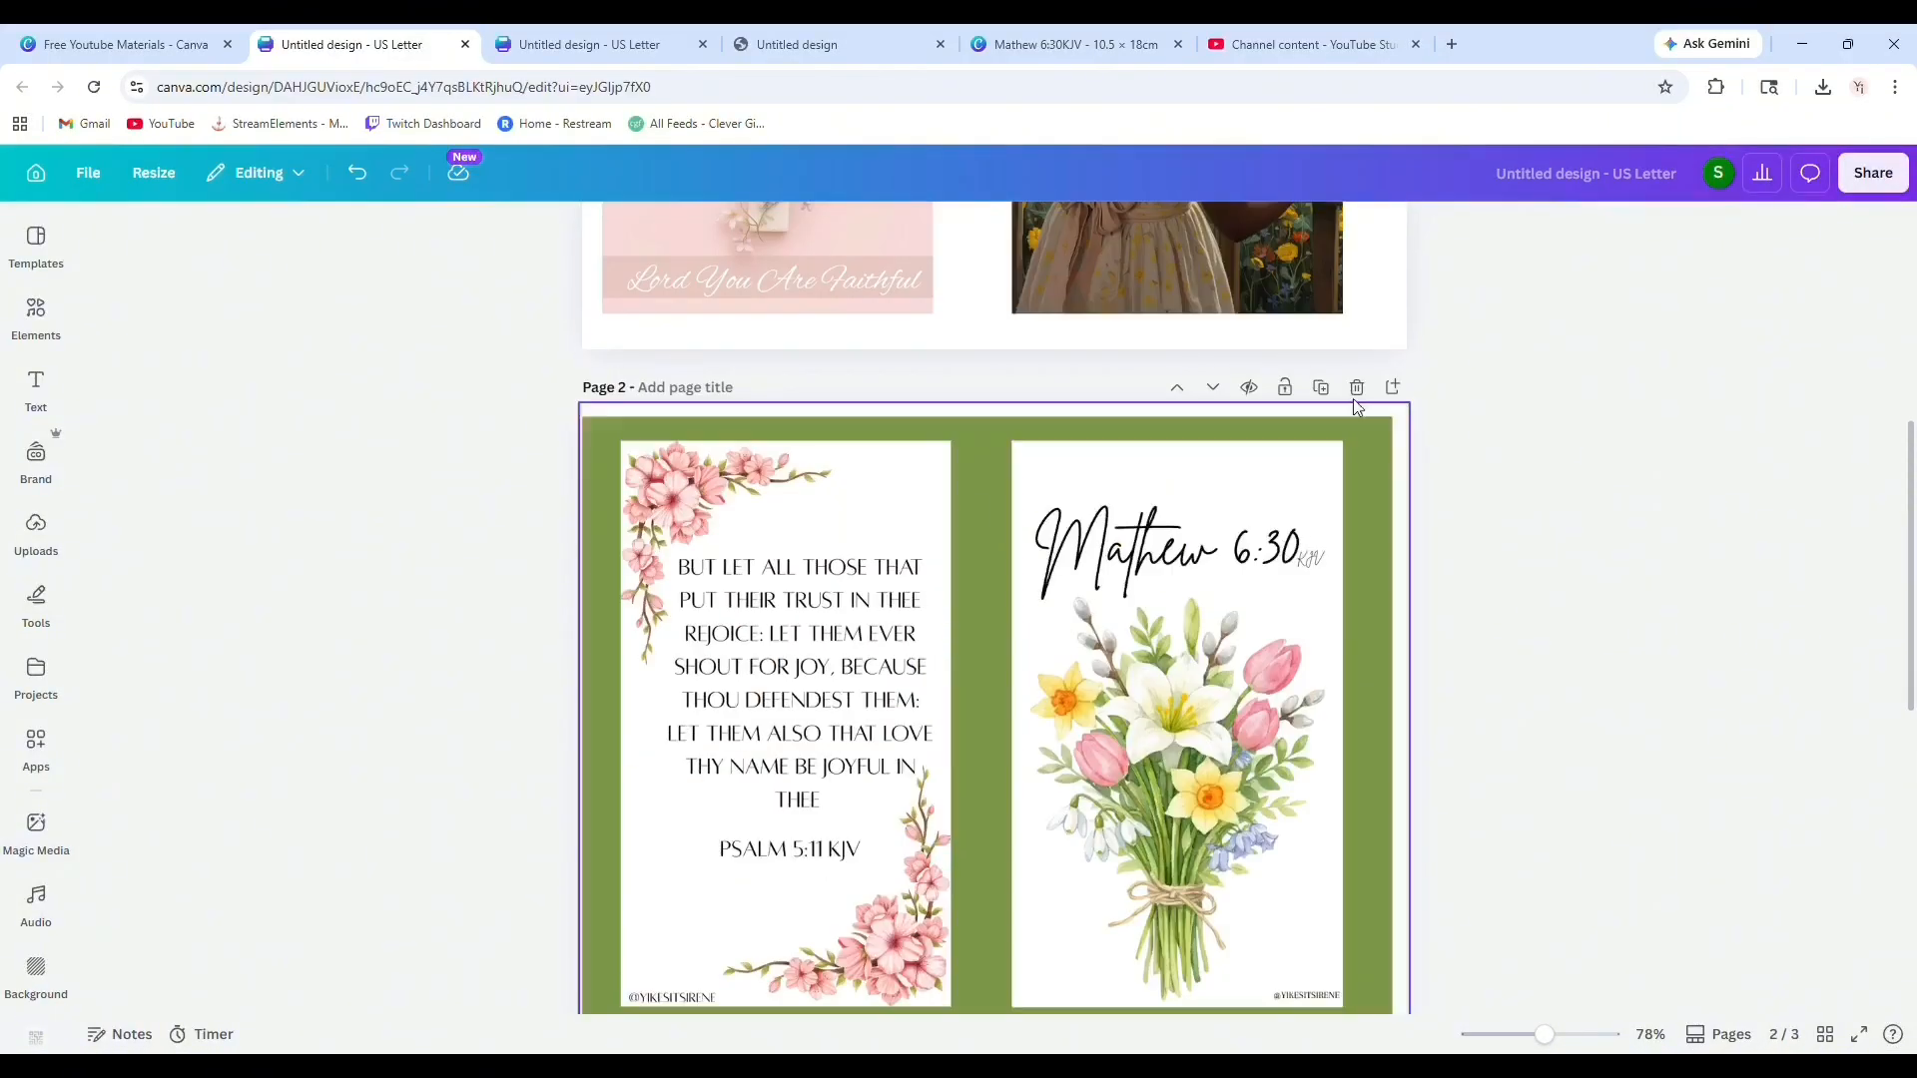
click(1356, 390)
scroll(1512, 687, down, 4)
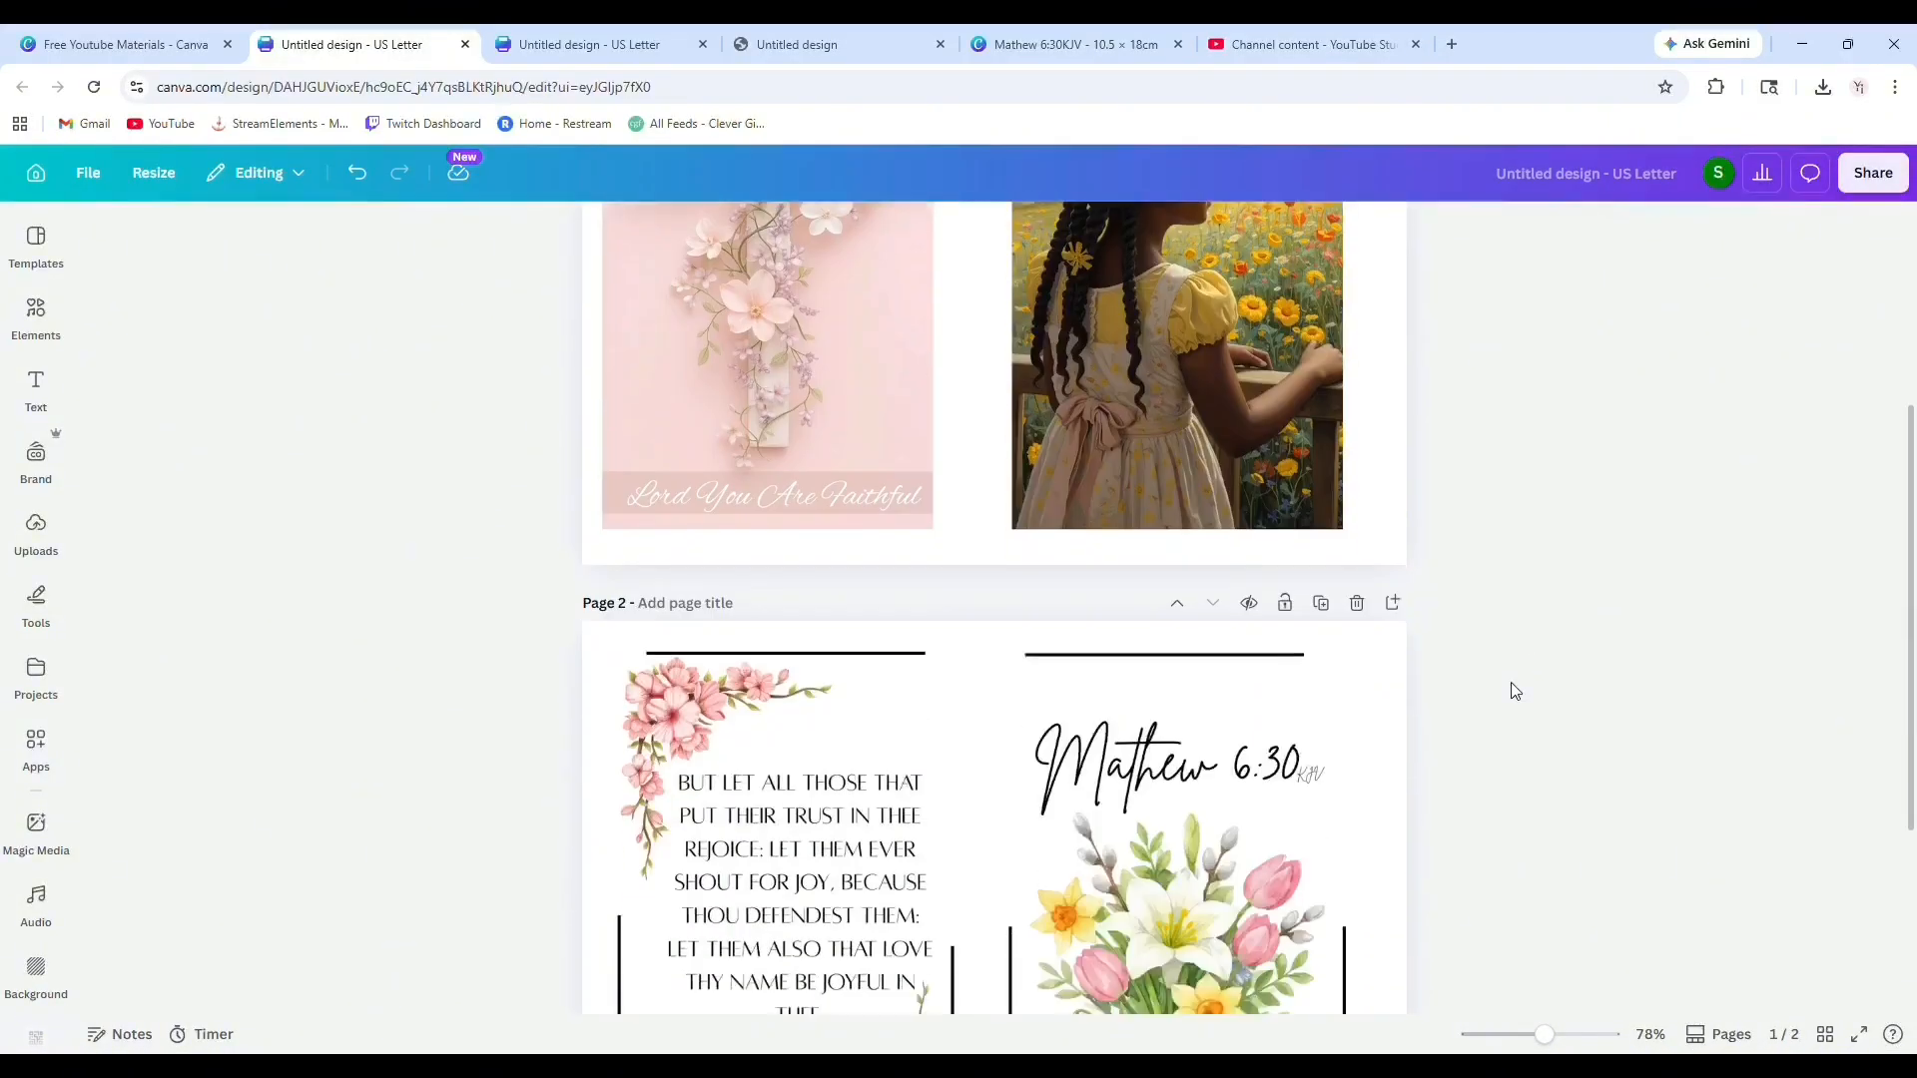
Rename the design as Dashboard printables.
scroll(1512, 688, down, 3)
scroll(1510, 692, up, 7)
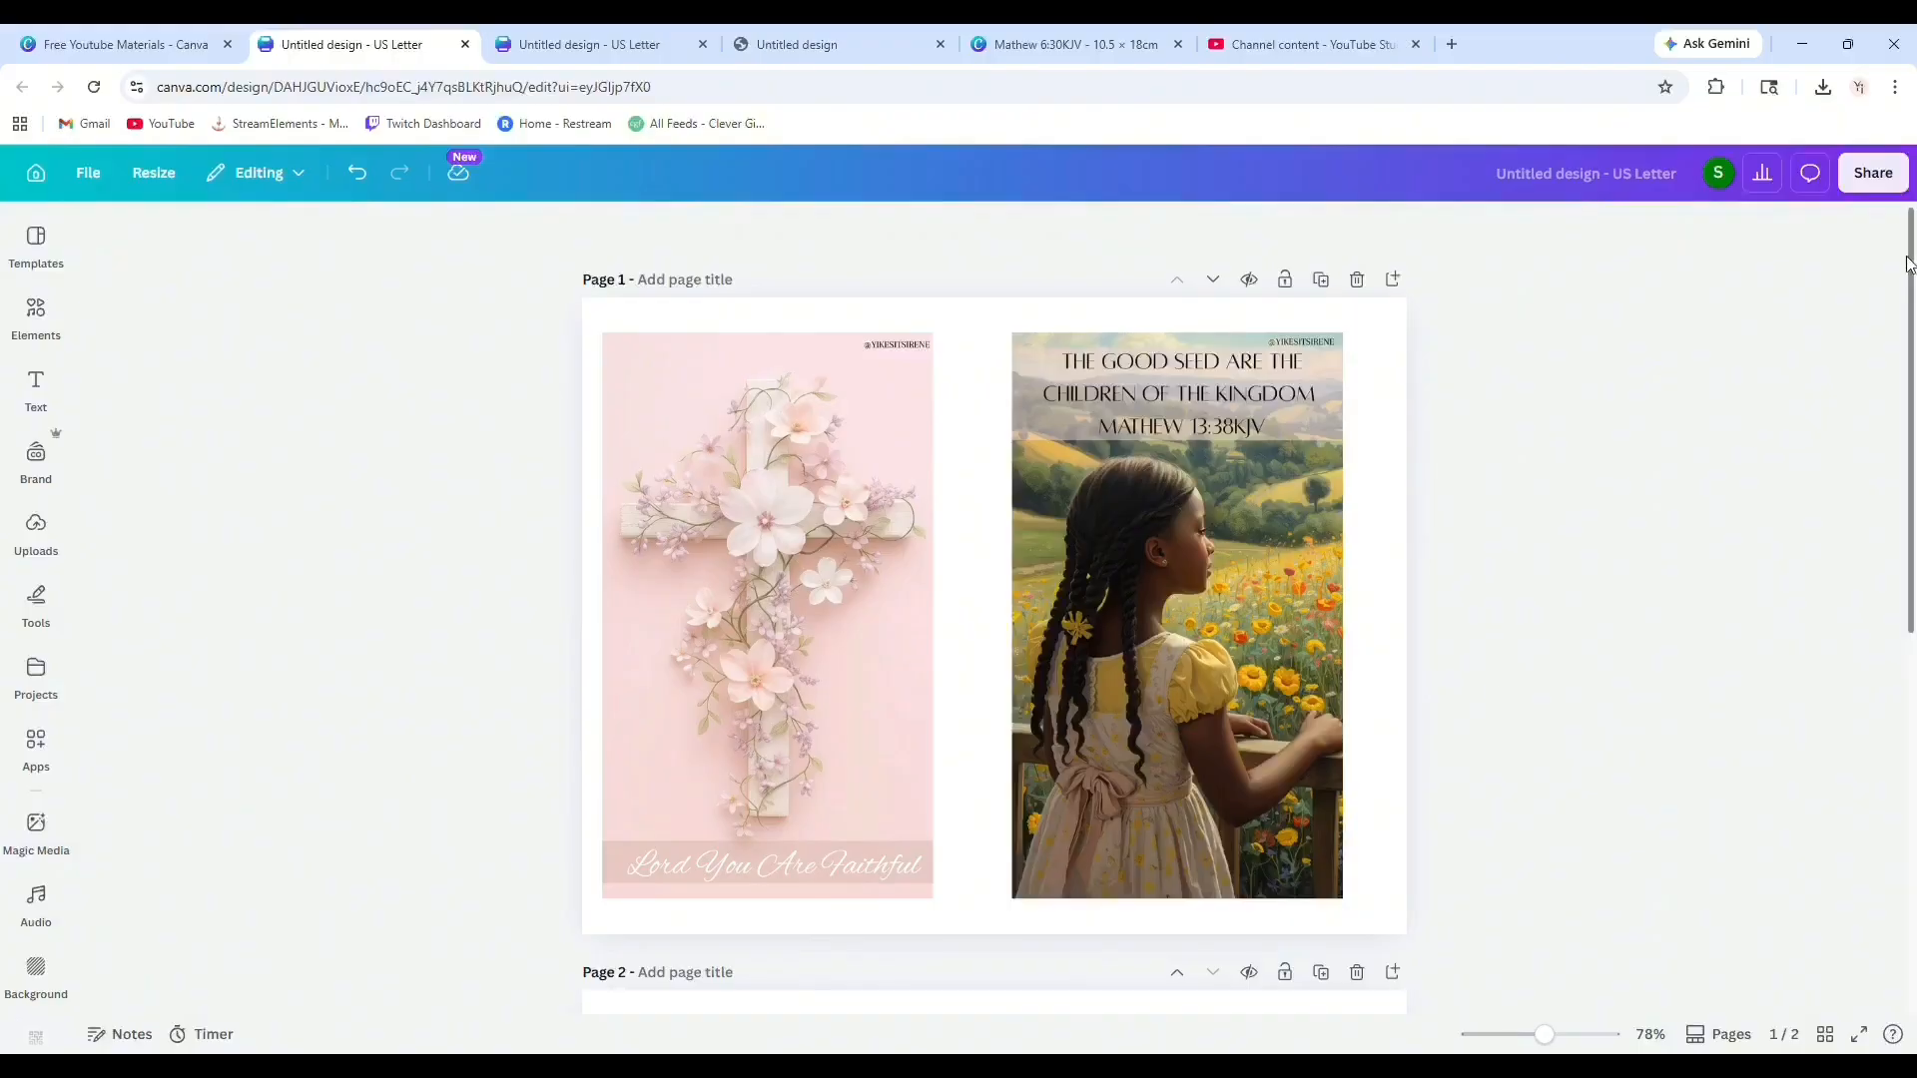
click(1872, 173)
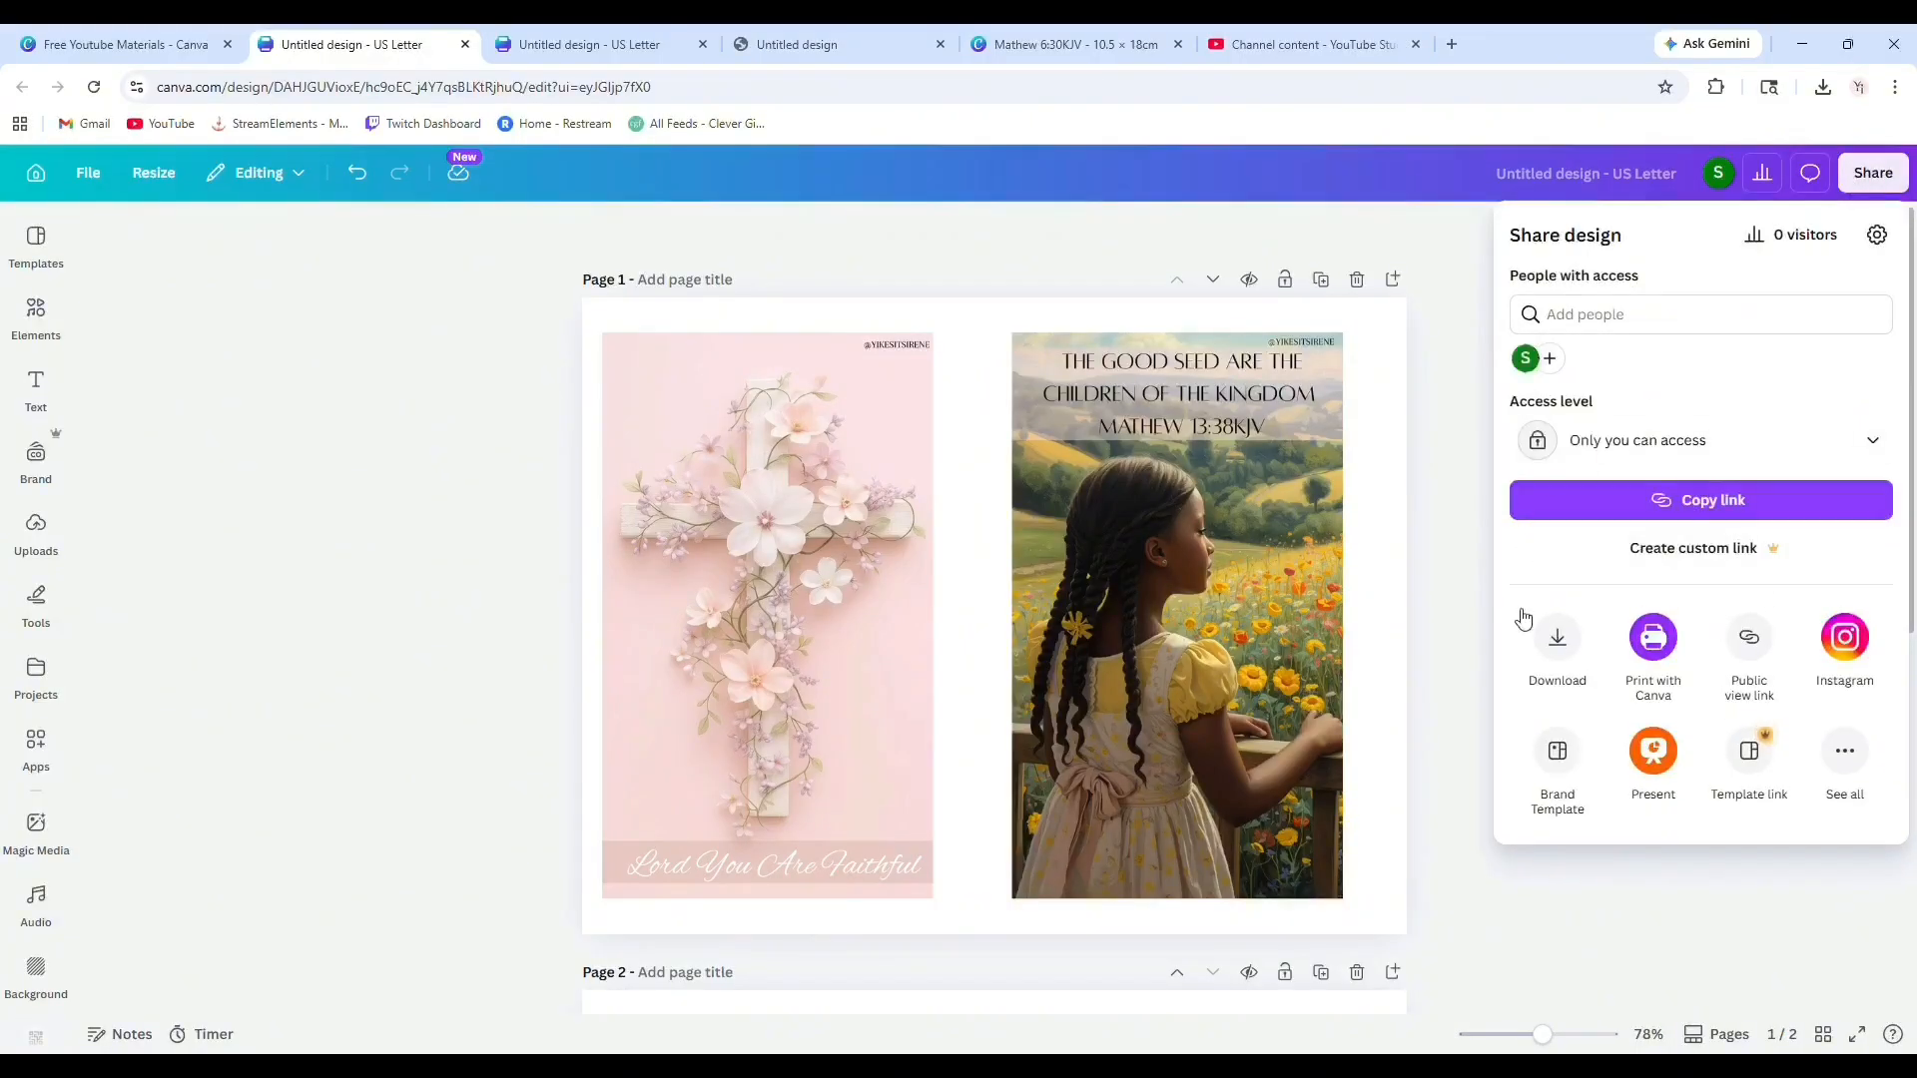
click(1582, 174)
click(1543, 173)
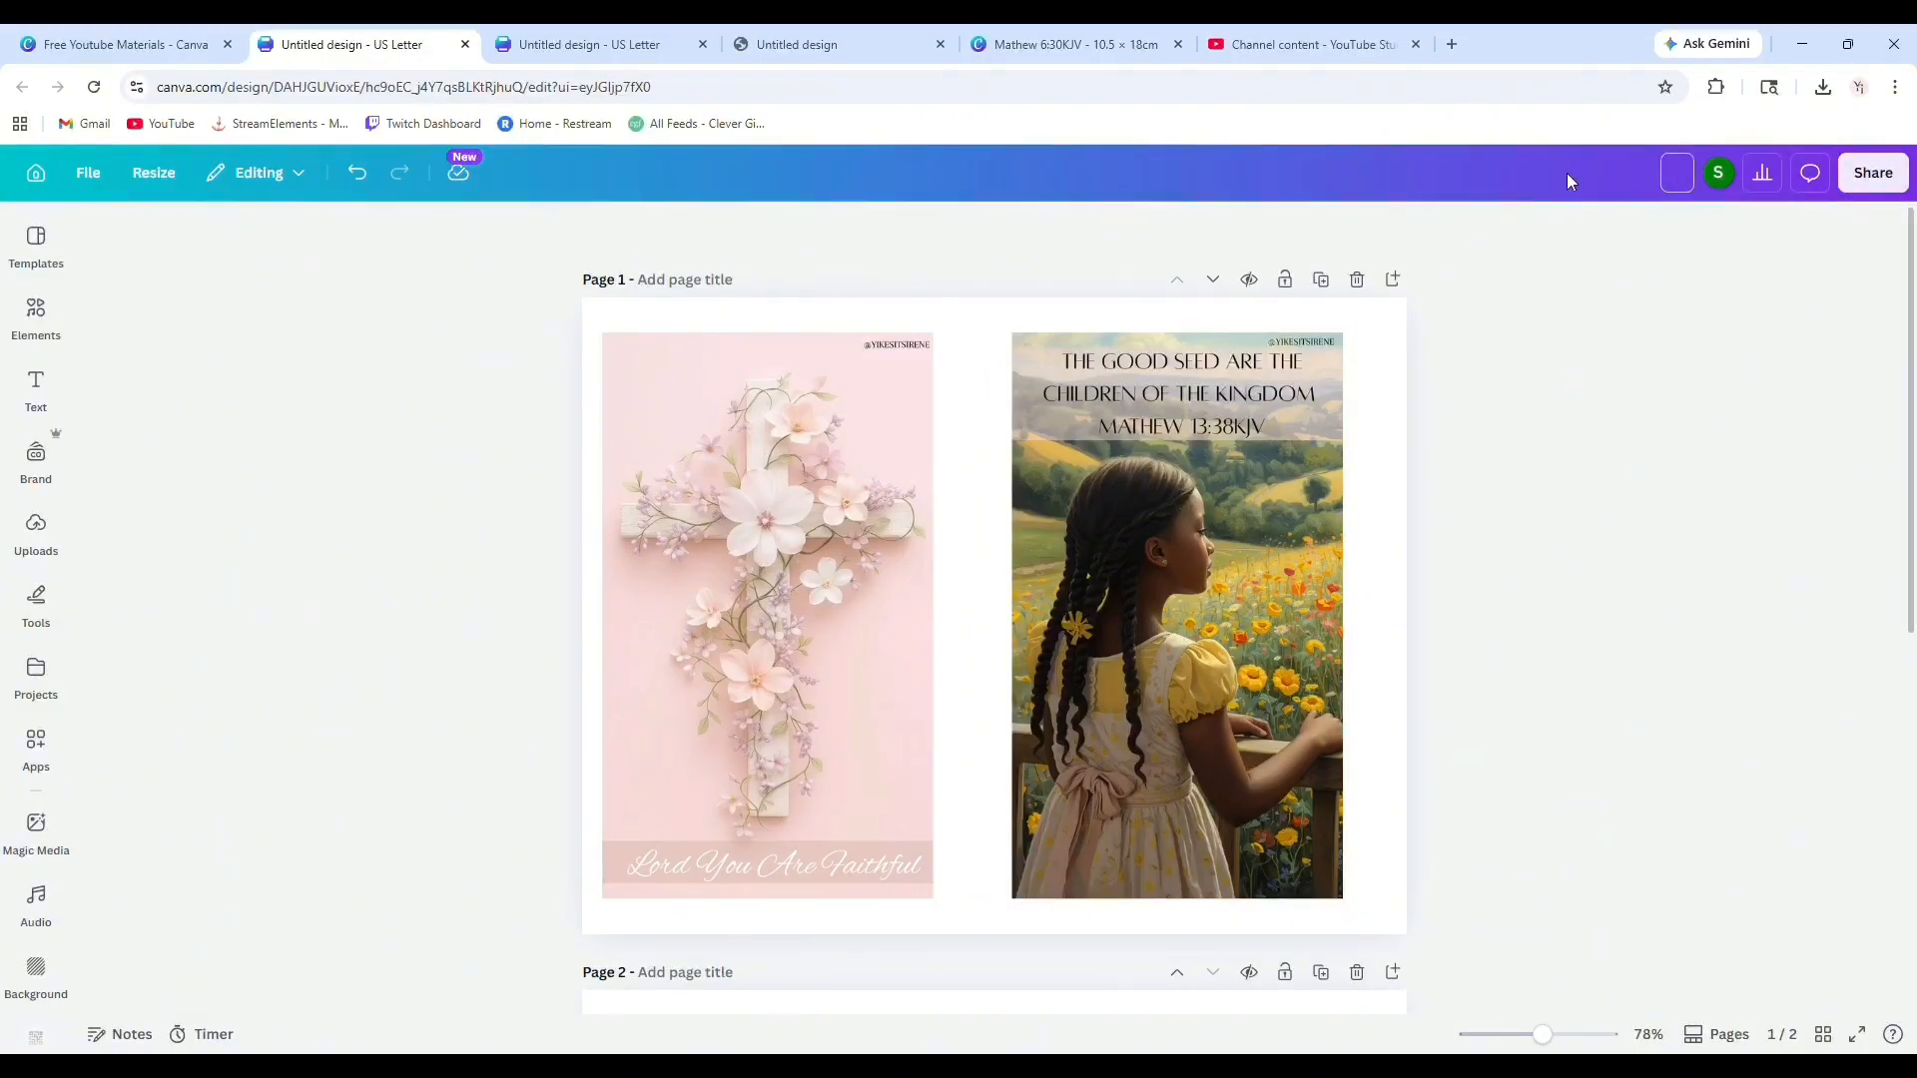
text(Dashboard [ro)
key(BackSpace)
text(pint)
text(intables)
key(Return)
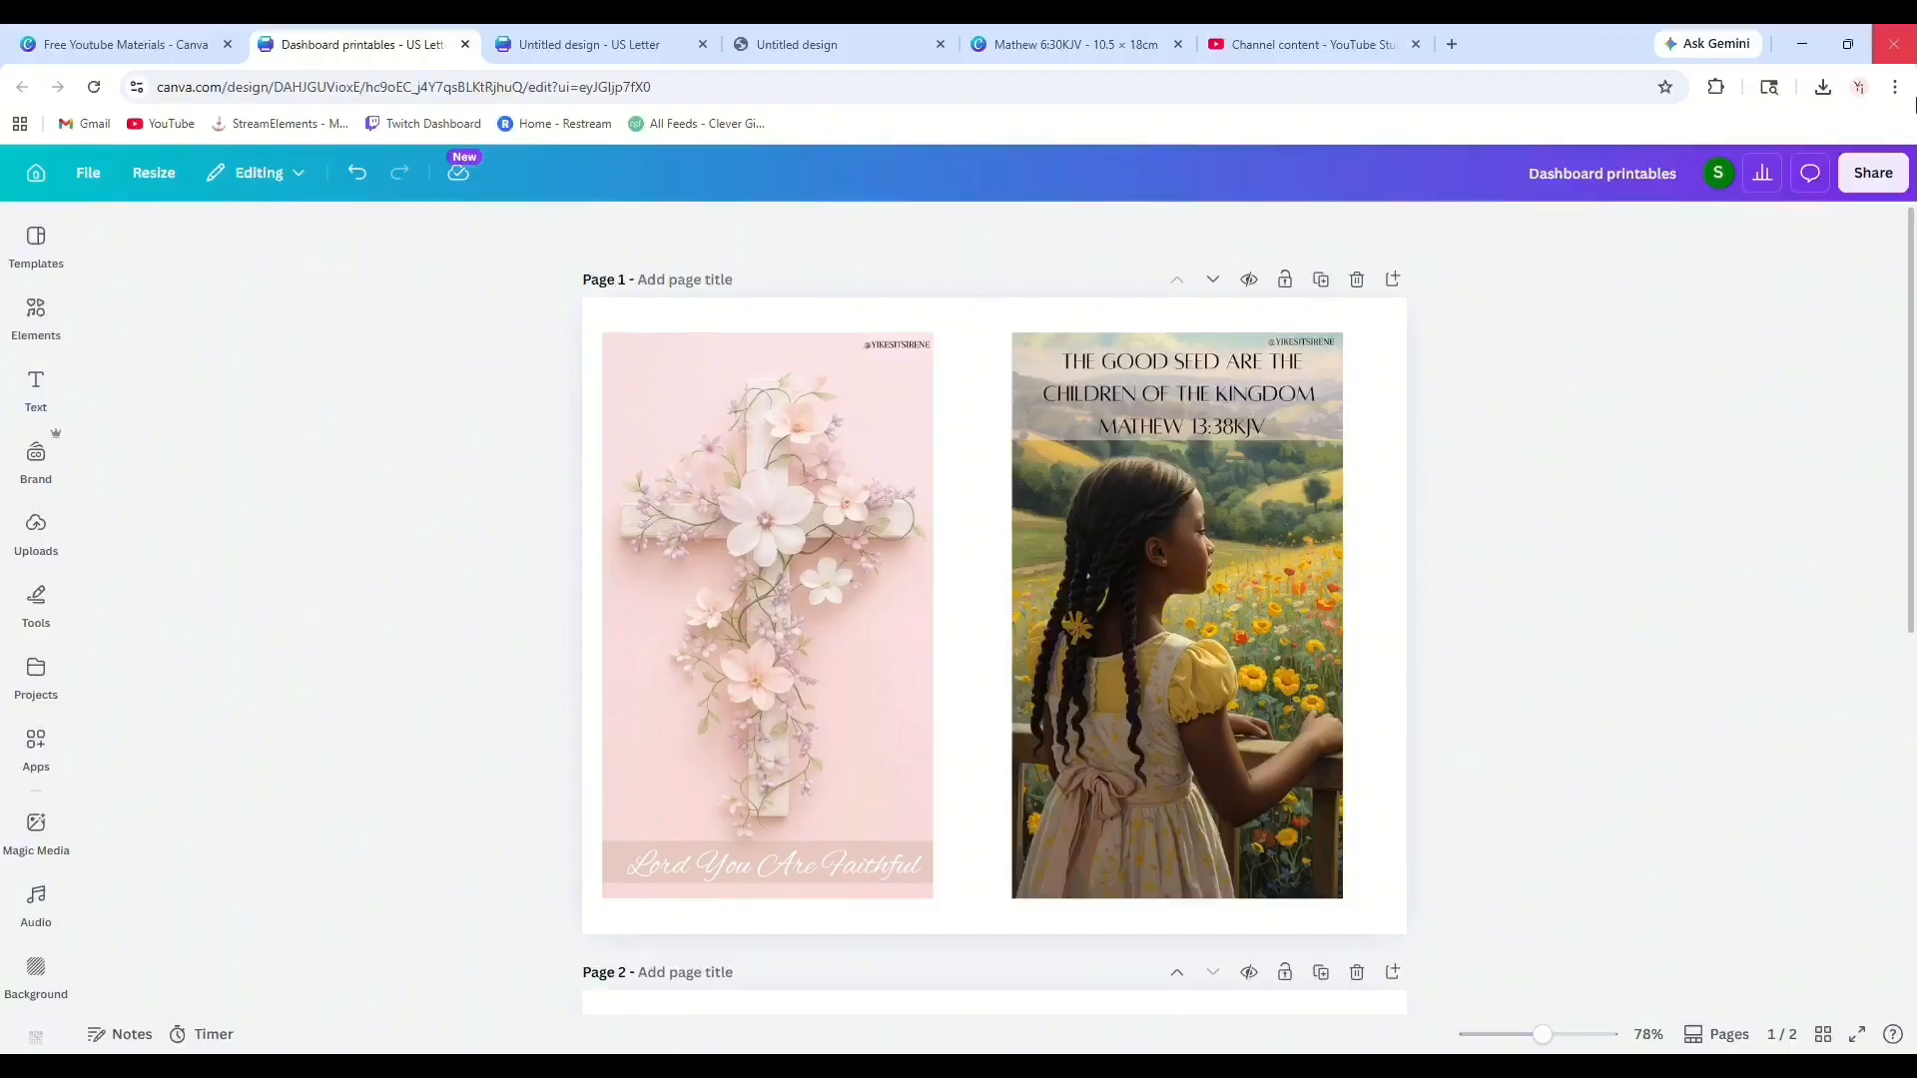
Download pages 1–2 as a PDF Print file with the CMYK colour profile.
click(1873, 173)
click(1559, 644)
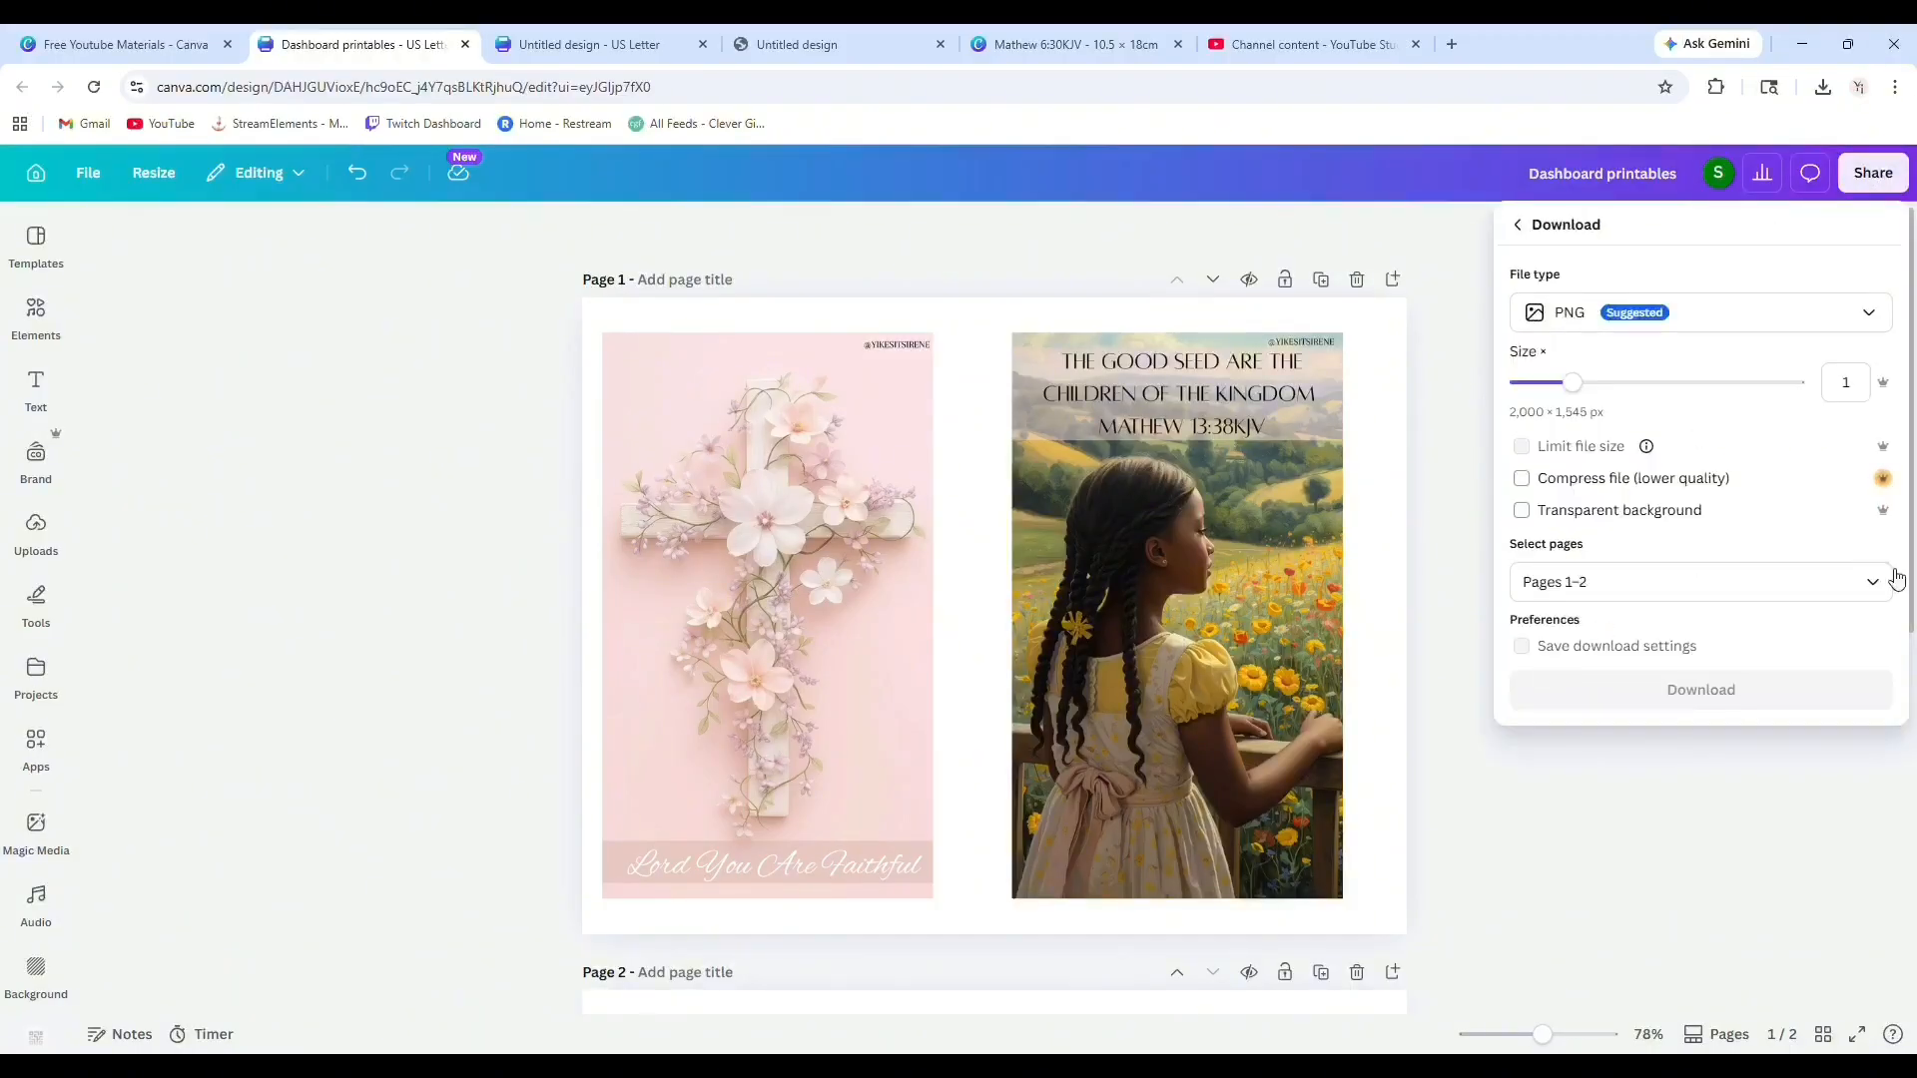
click(1890, 594)
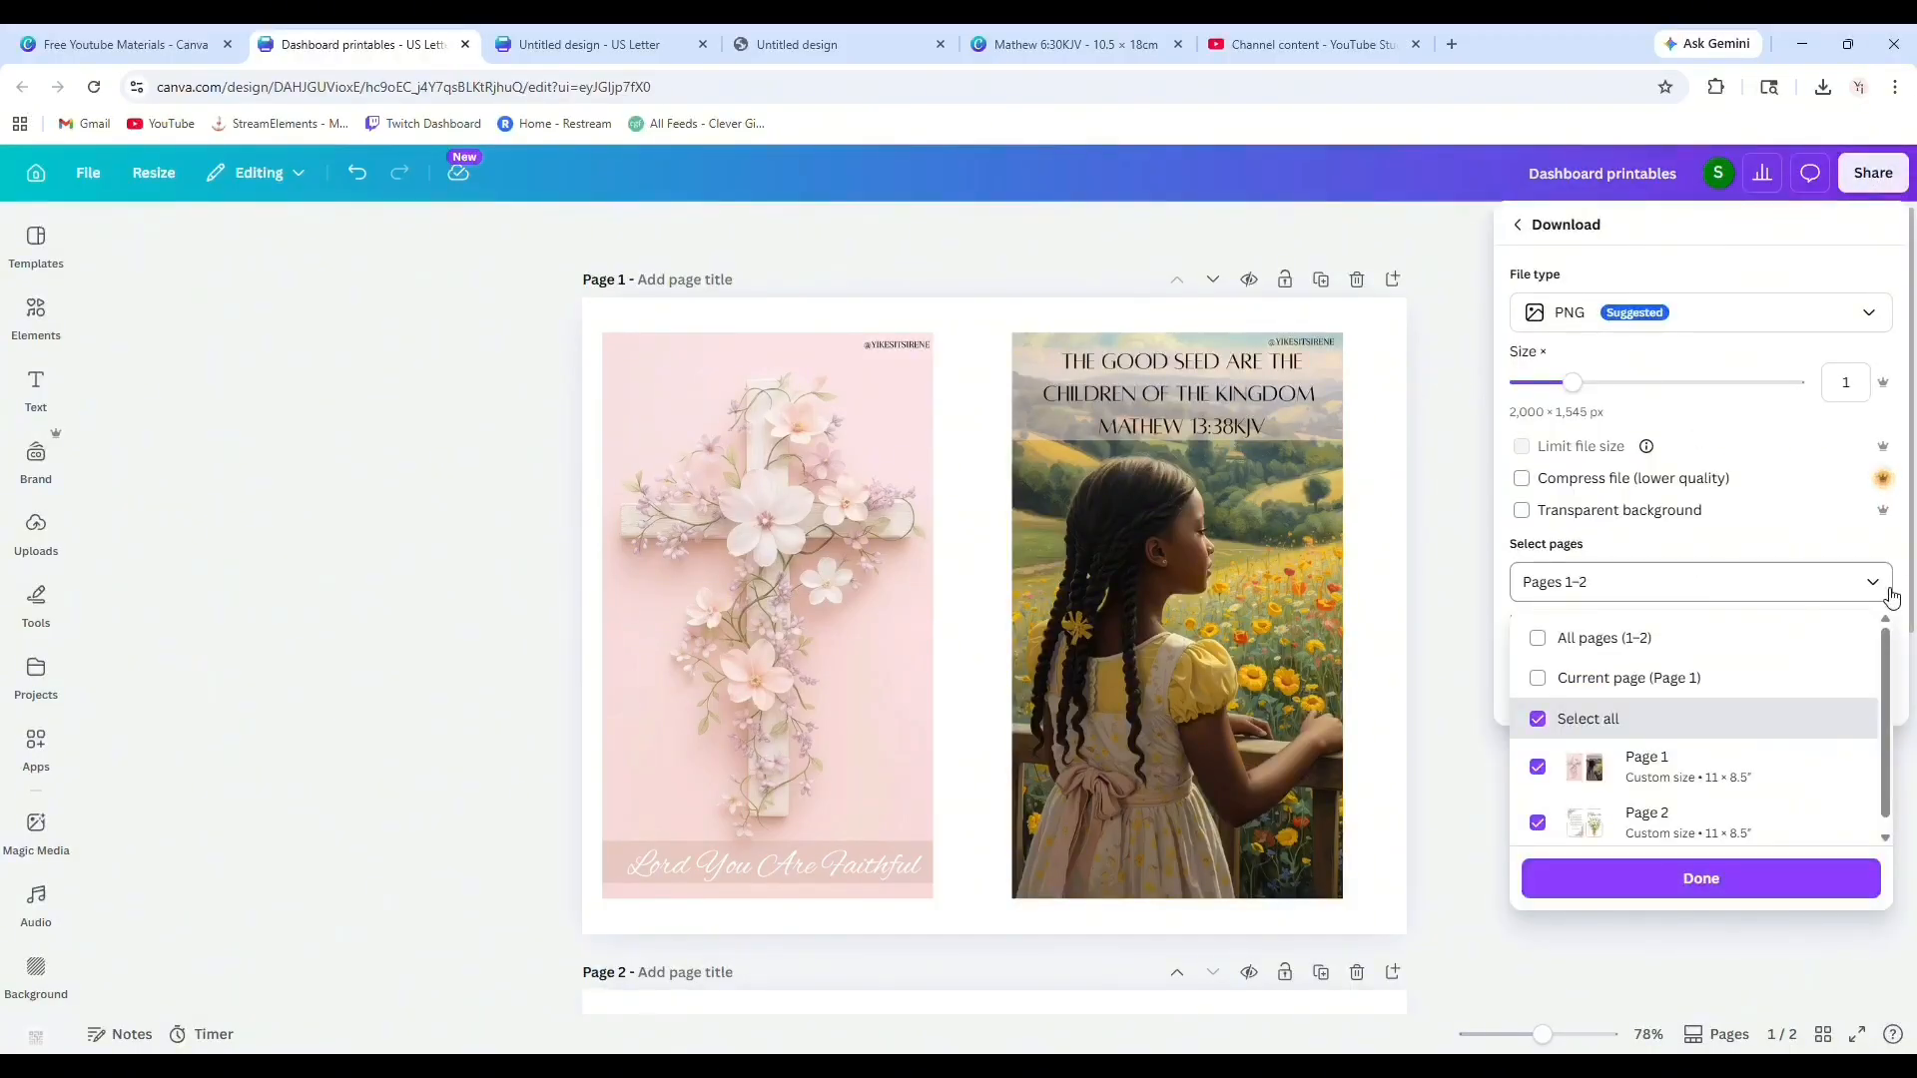
click(1890, 594)
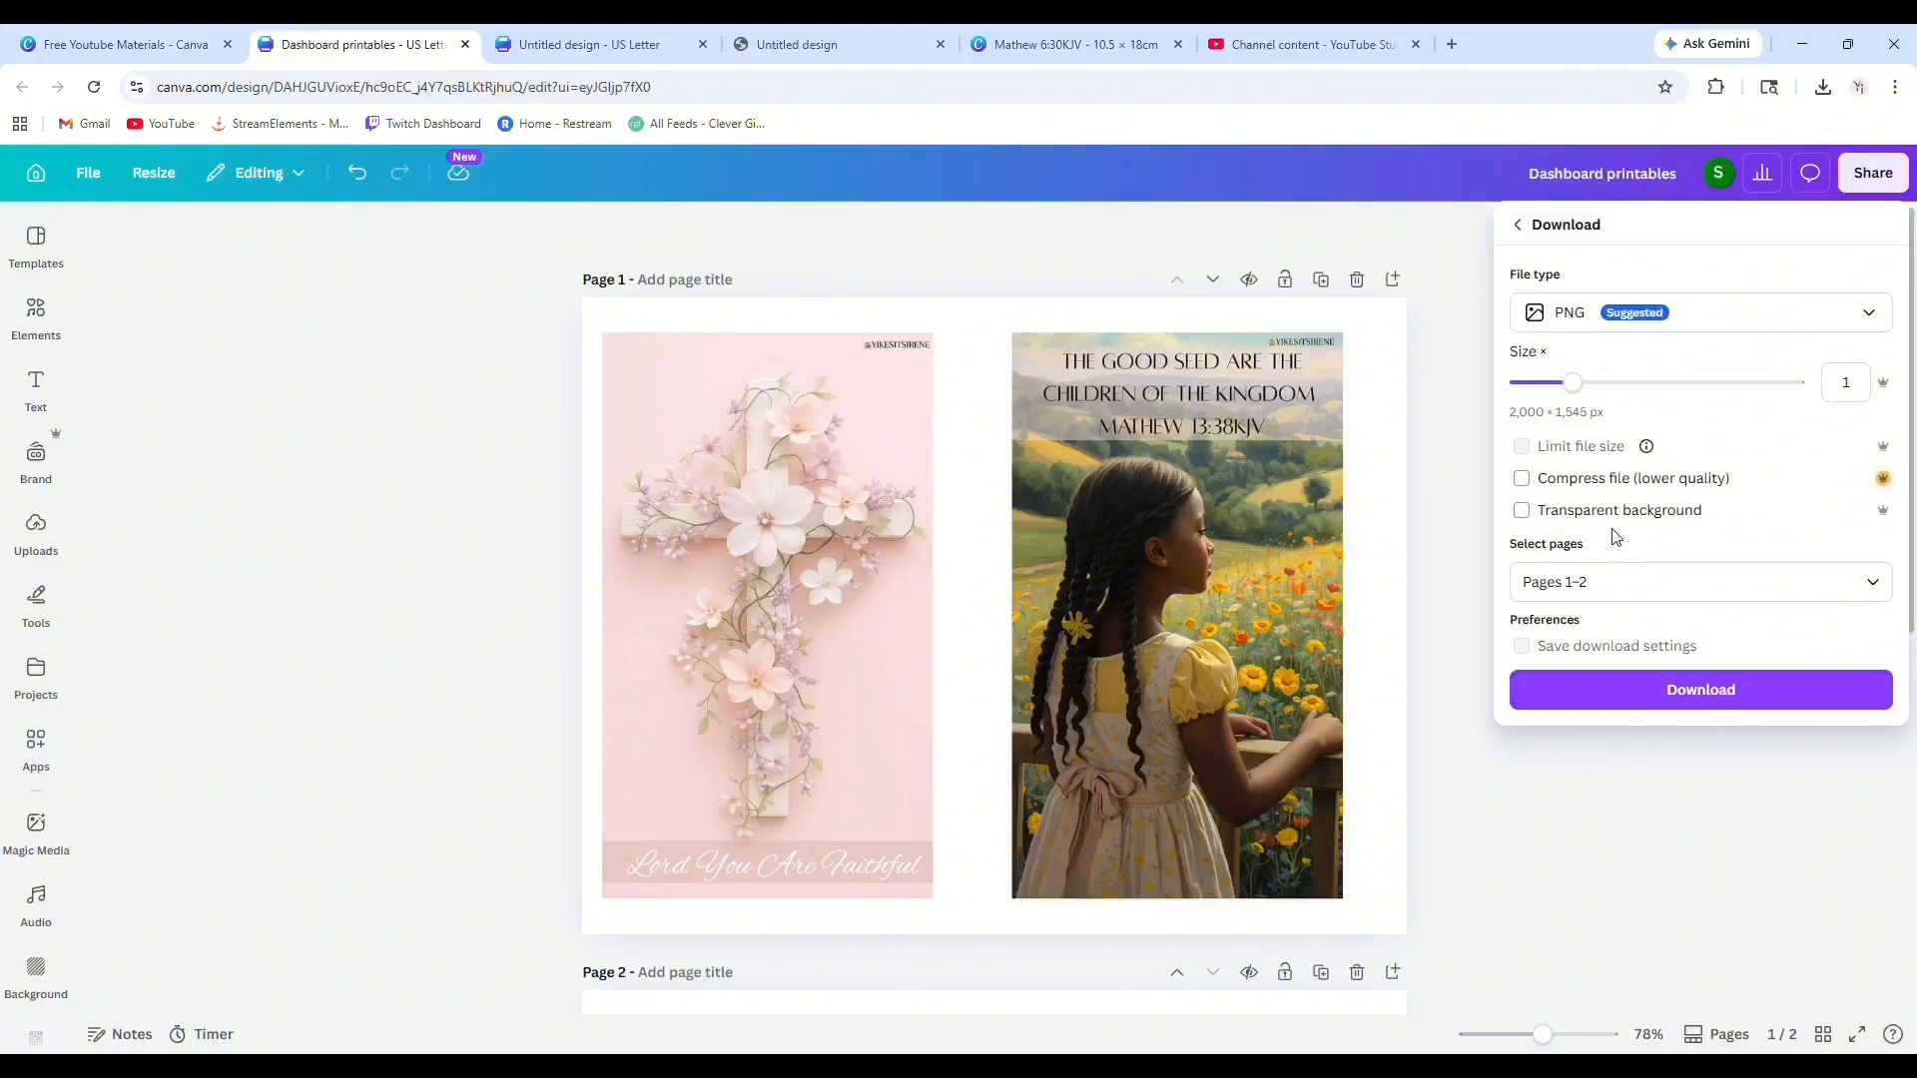
click(1831, 313)
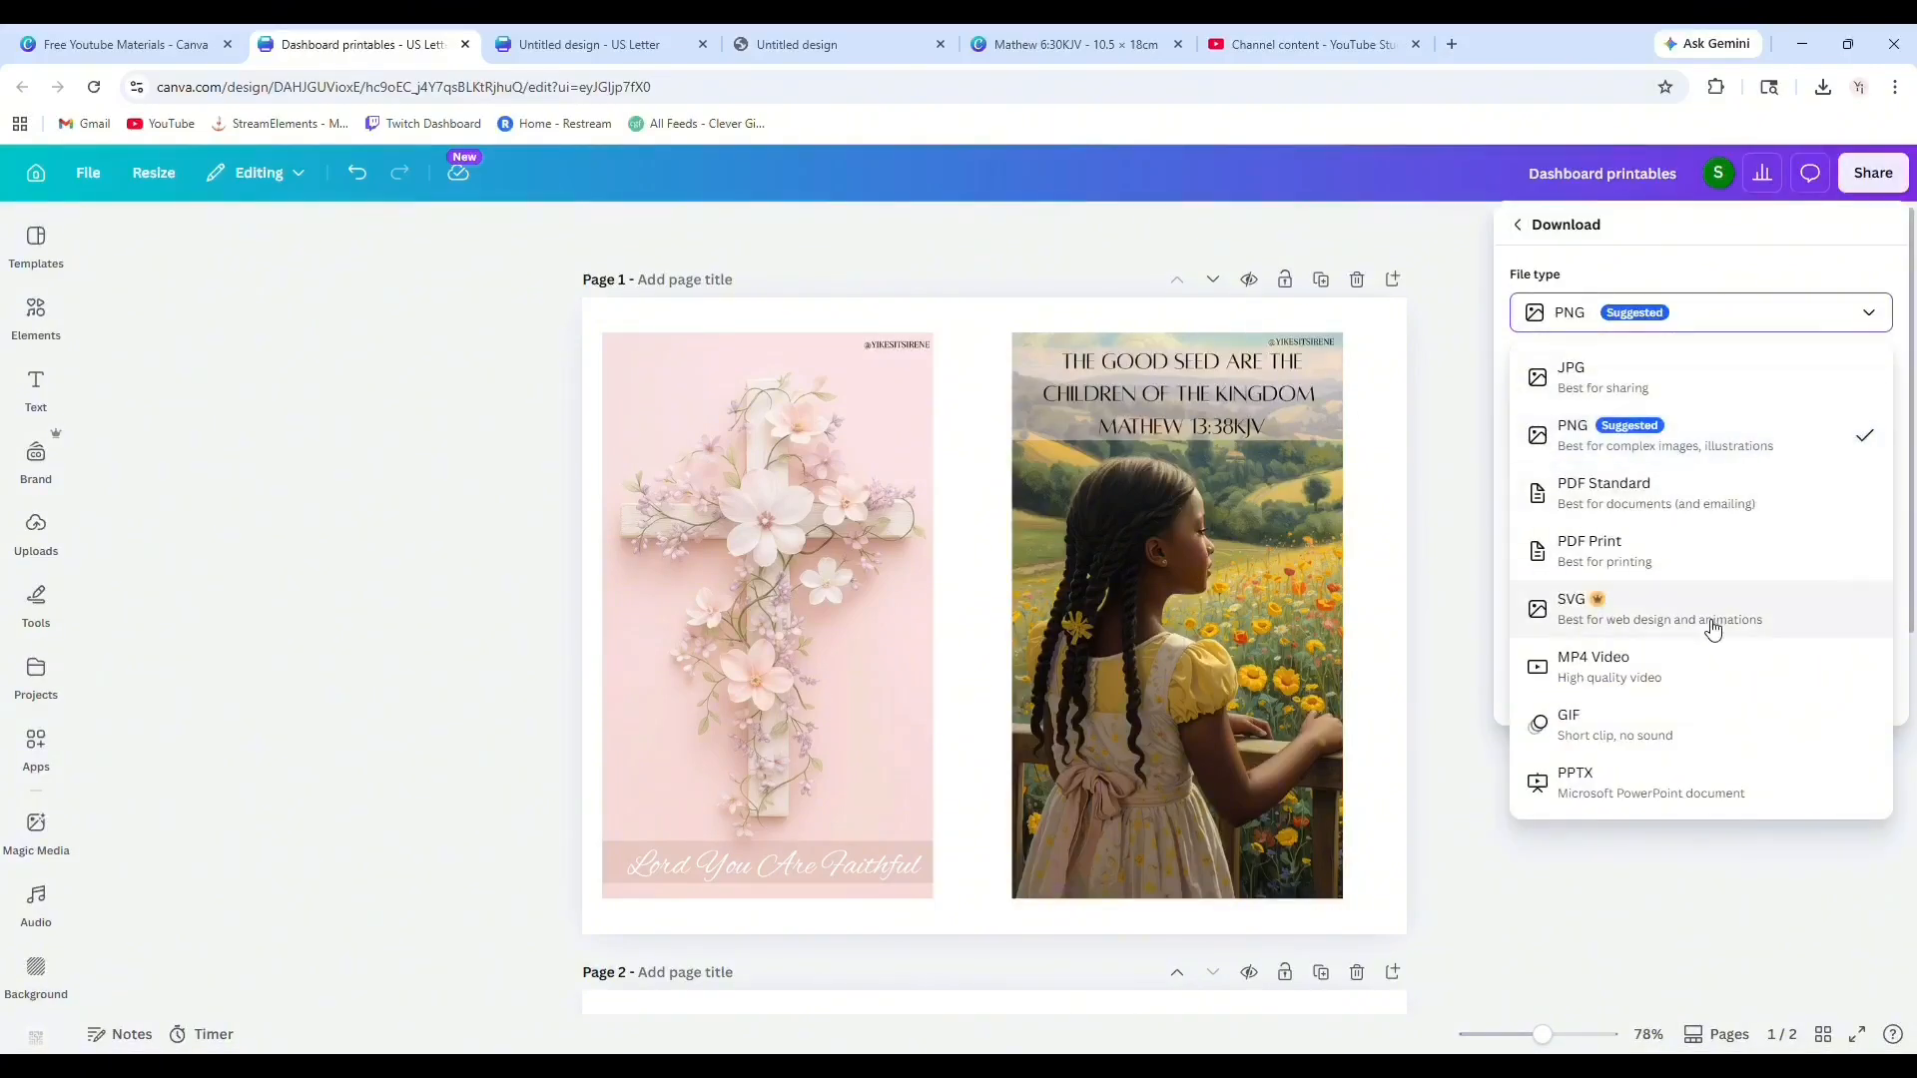
click(1647, 565)
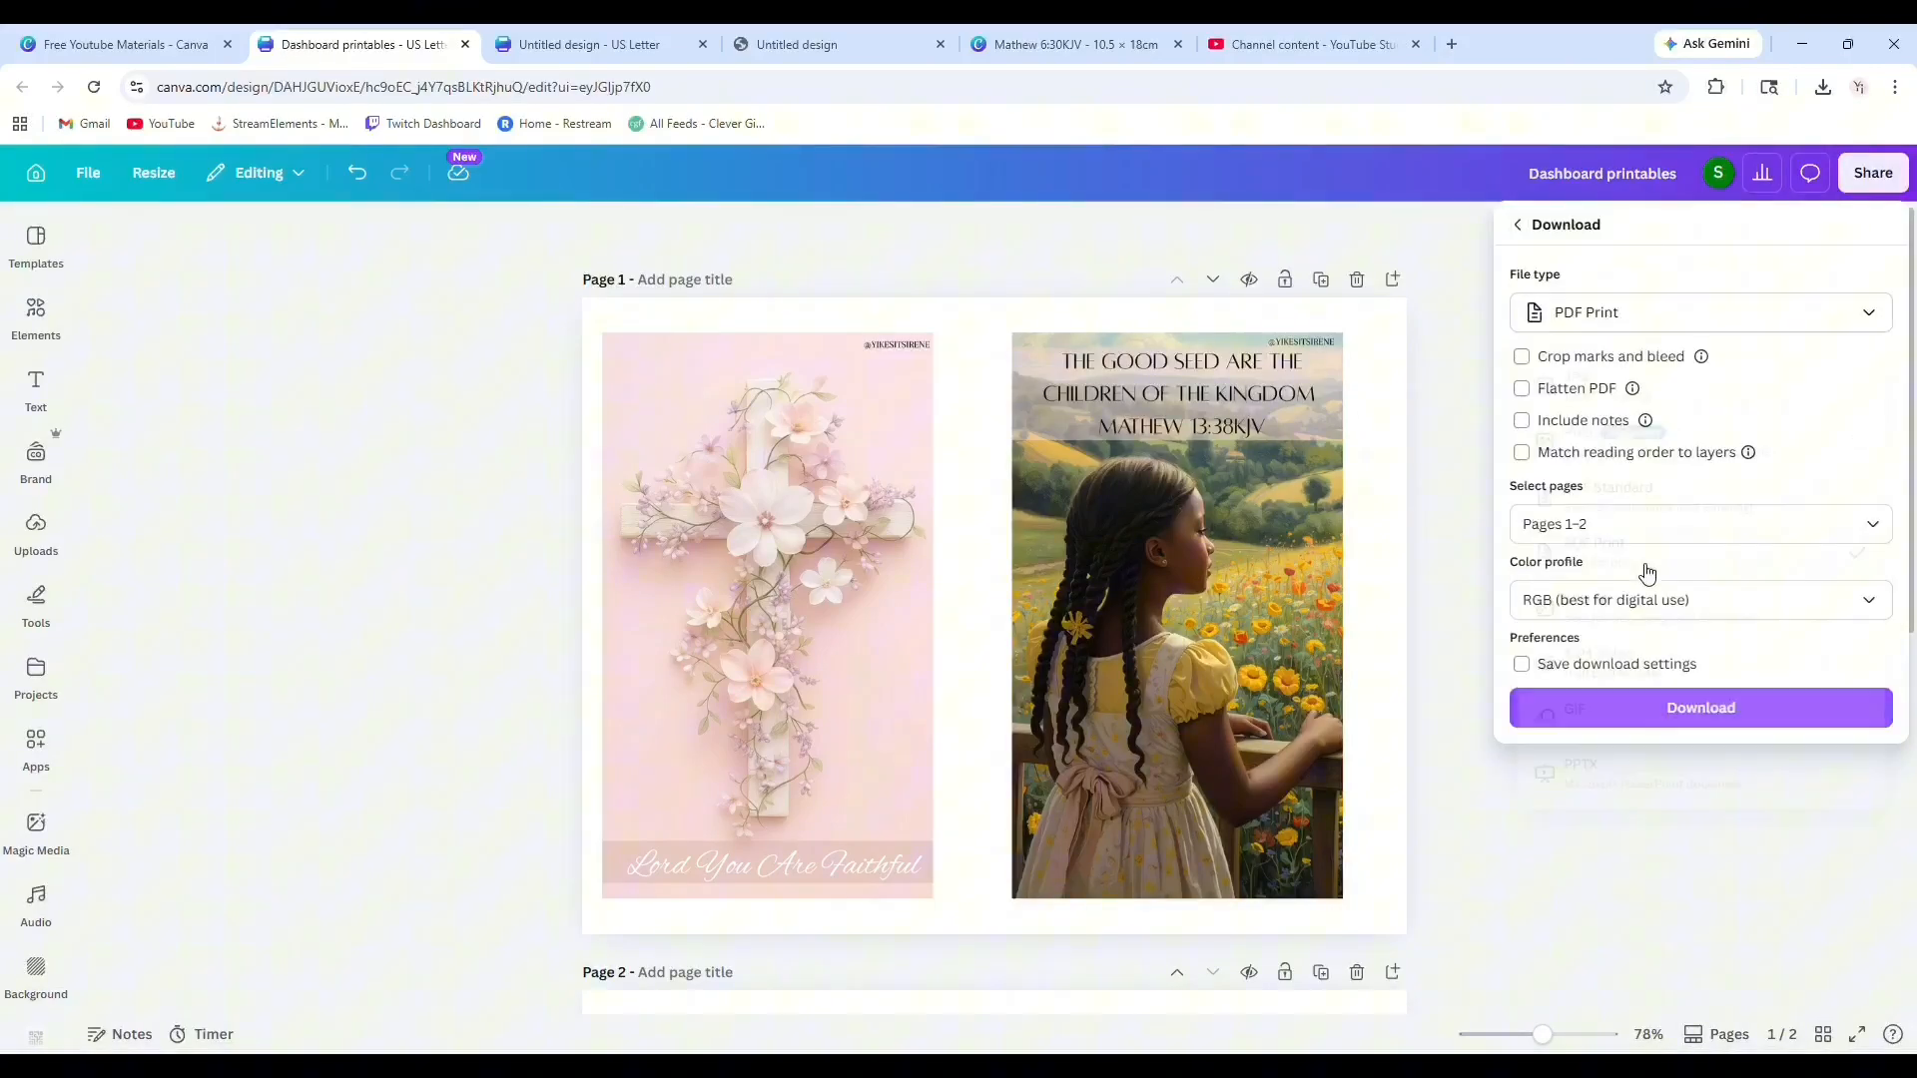
click(1849, 604)
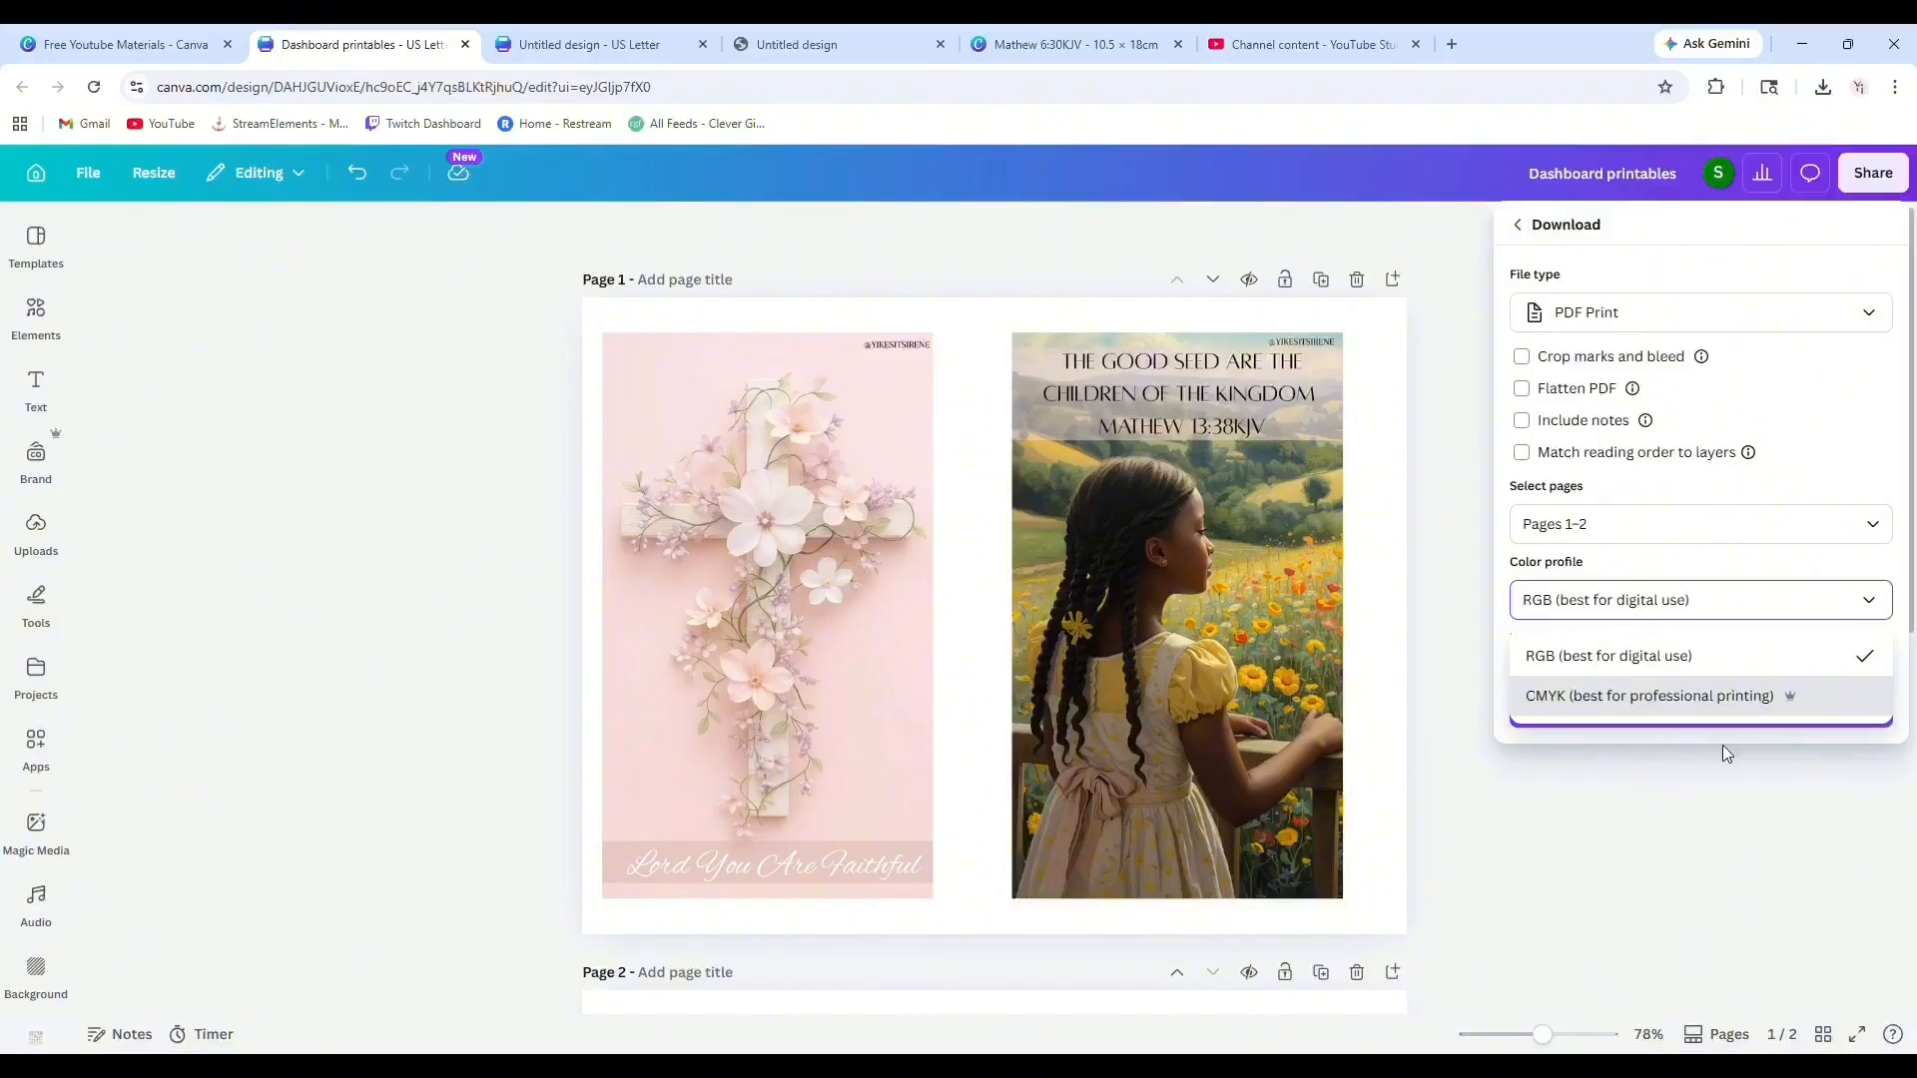
click(1630, 696)
click(1640, 719)
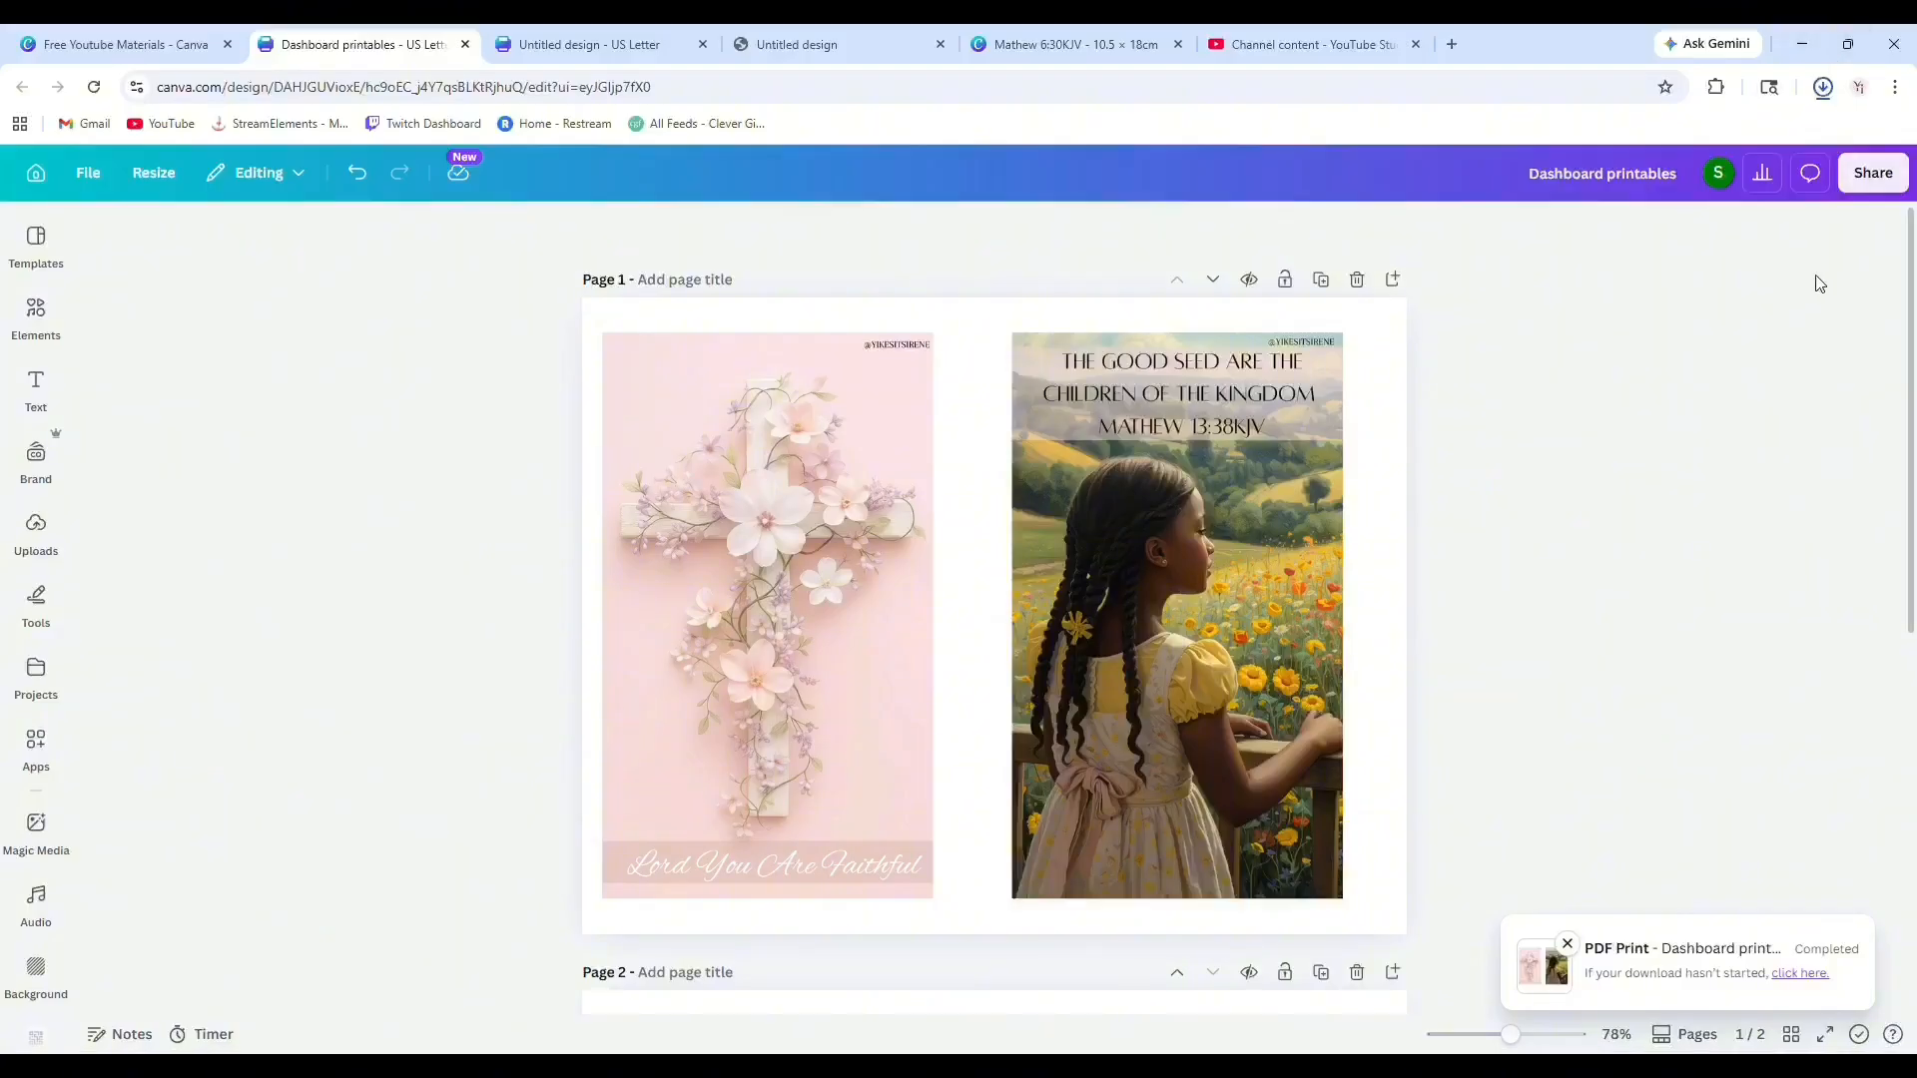
Open the downloaded PDF and review both of its pages.
click(1639, 142)
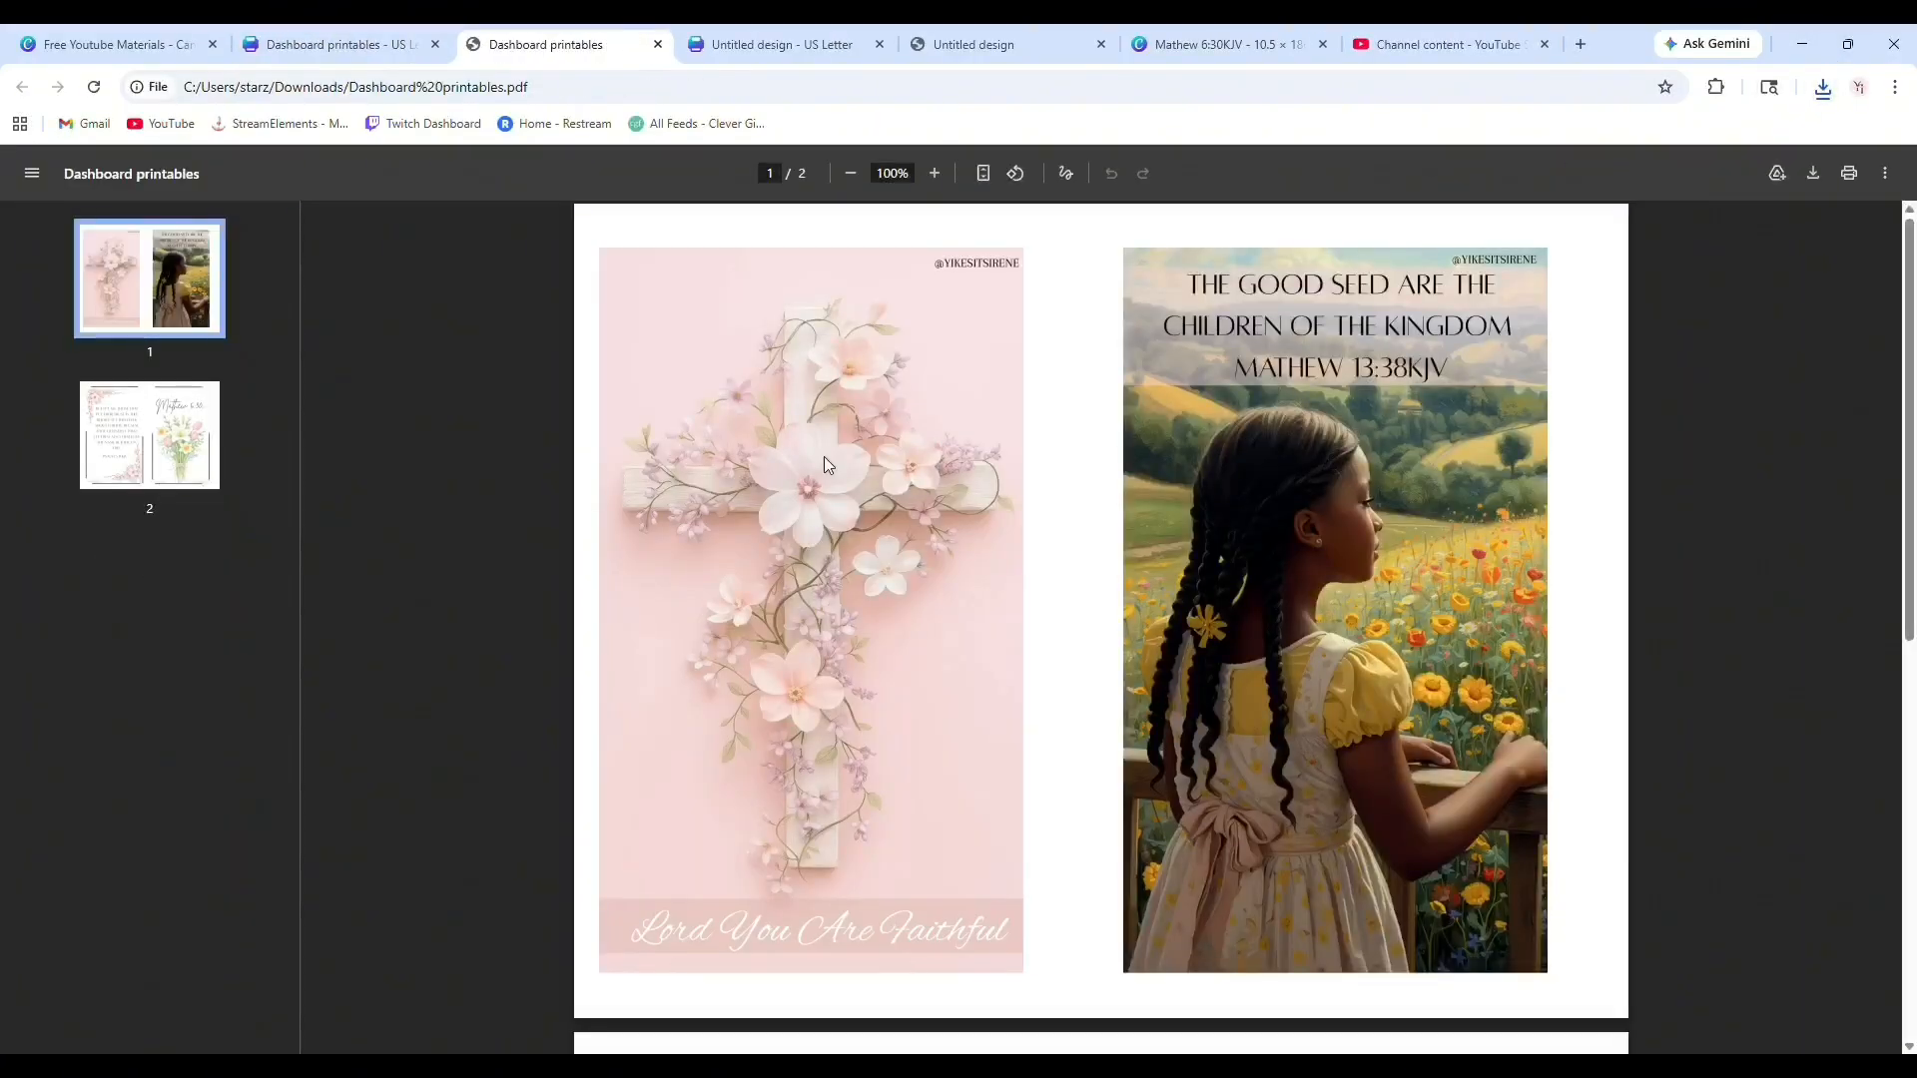
scroll(1305, 483, down, 8)
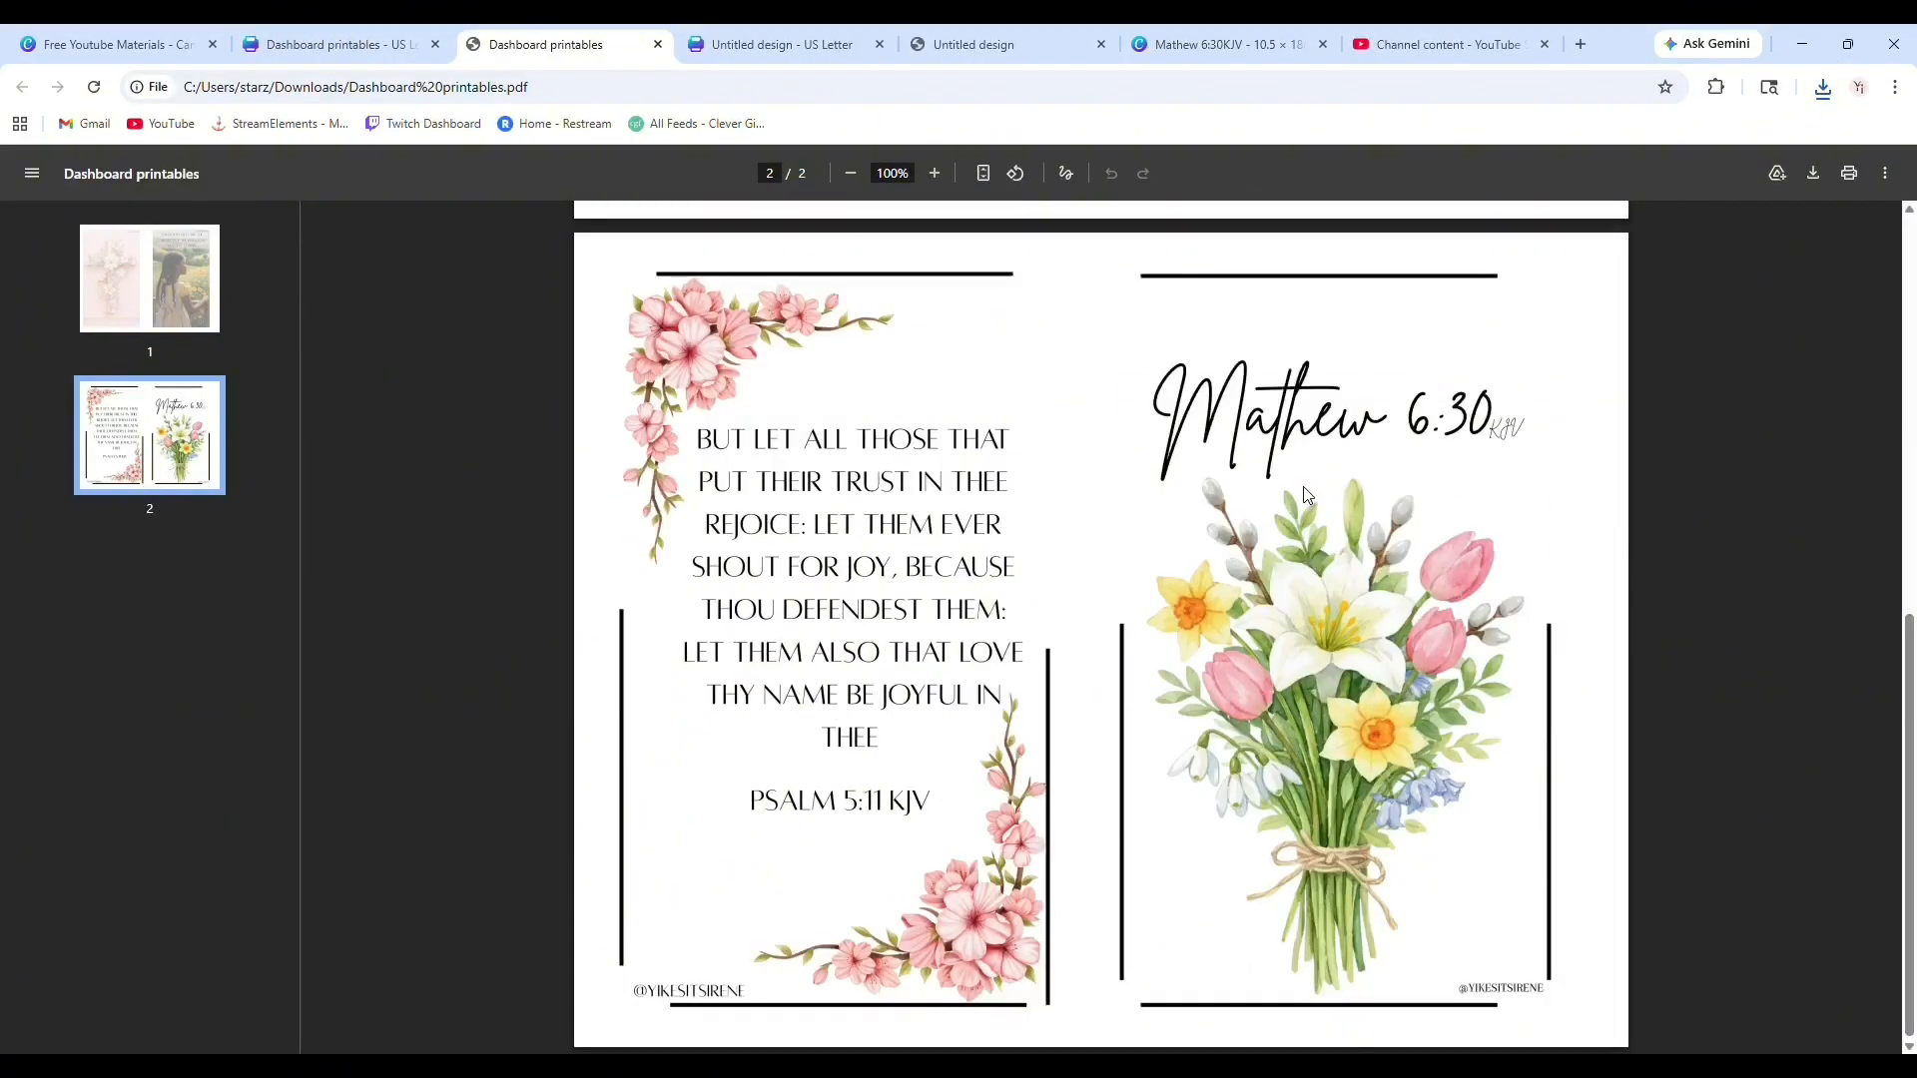
scroll(1278, 515, up, 6)
scroll(1278, 515, up, 2)
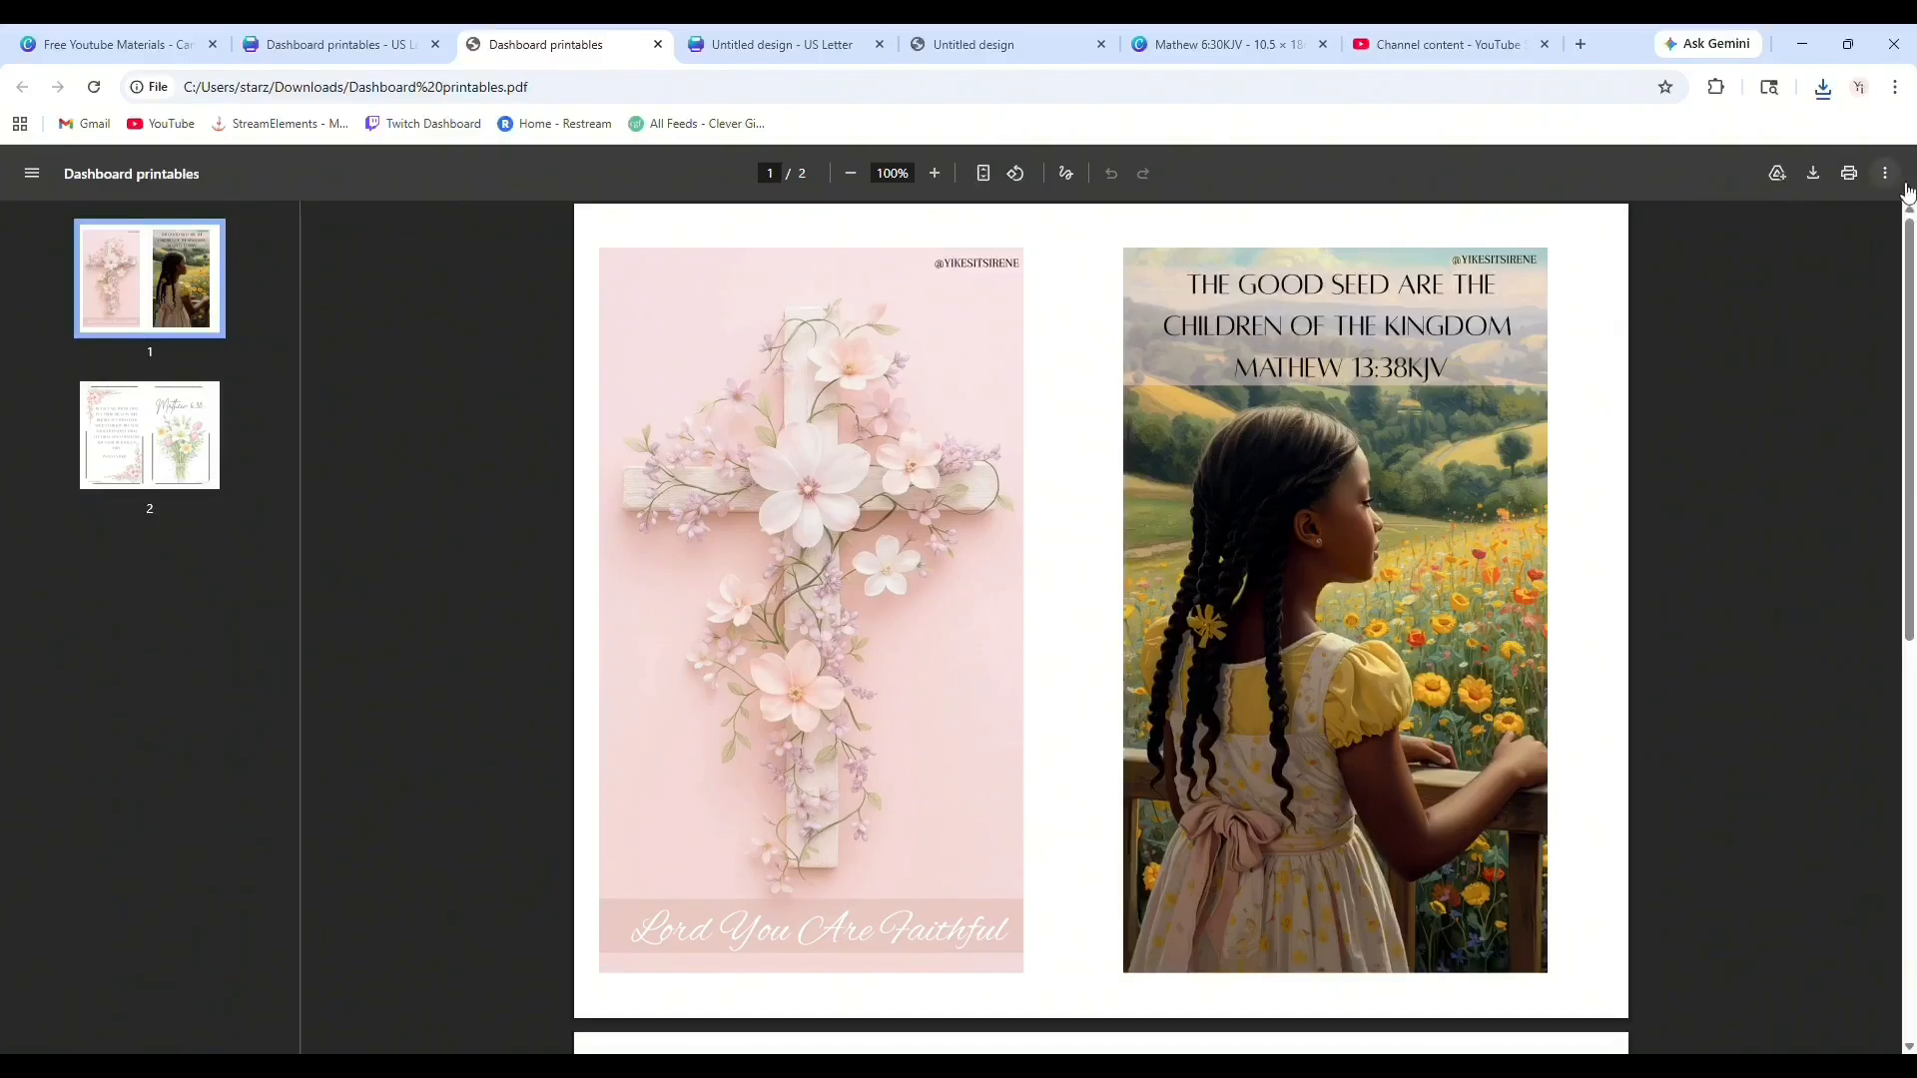
Open the print dialog for the PDF and browse the available printer destinations.
click(1849, 174)
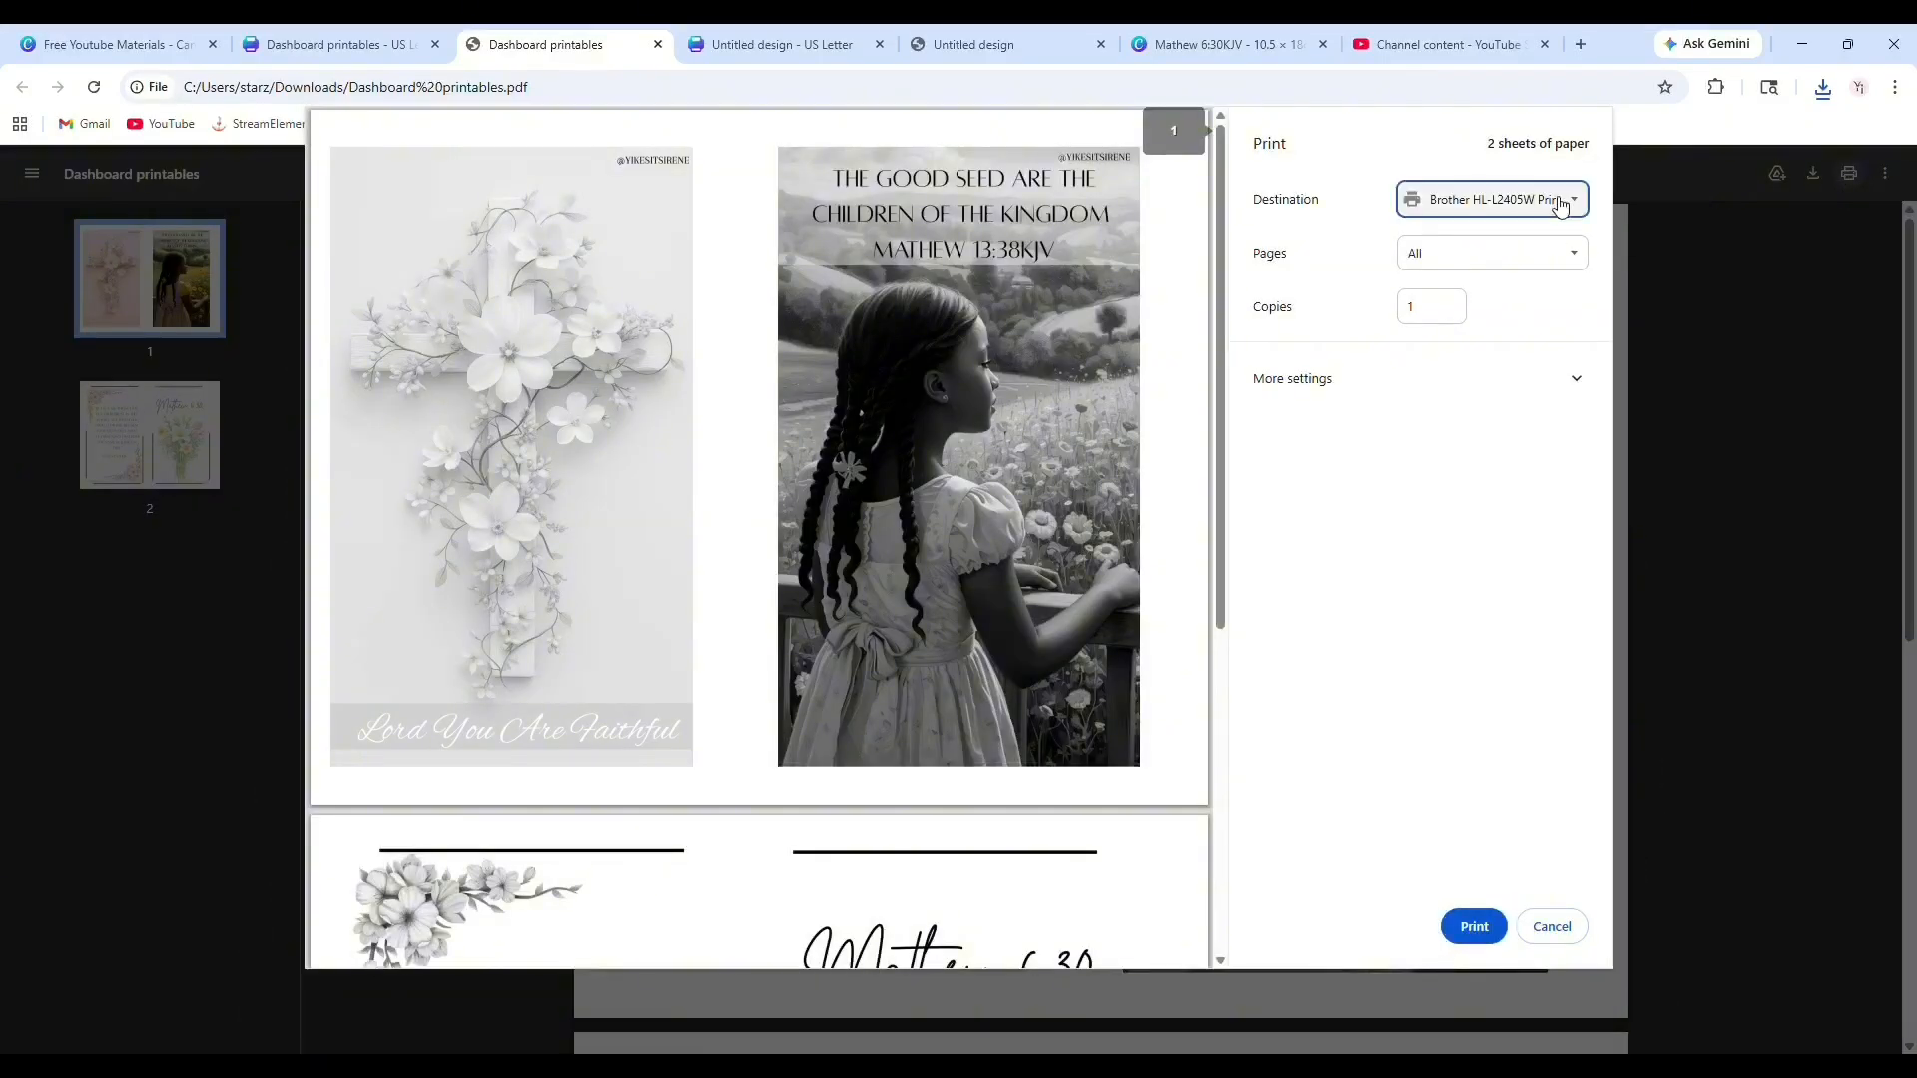
click(1500, 278)
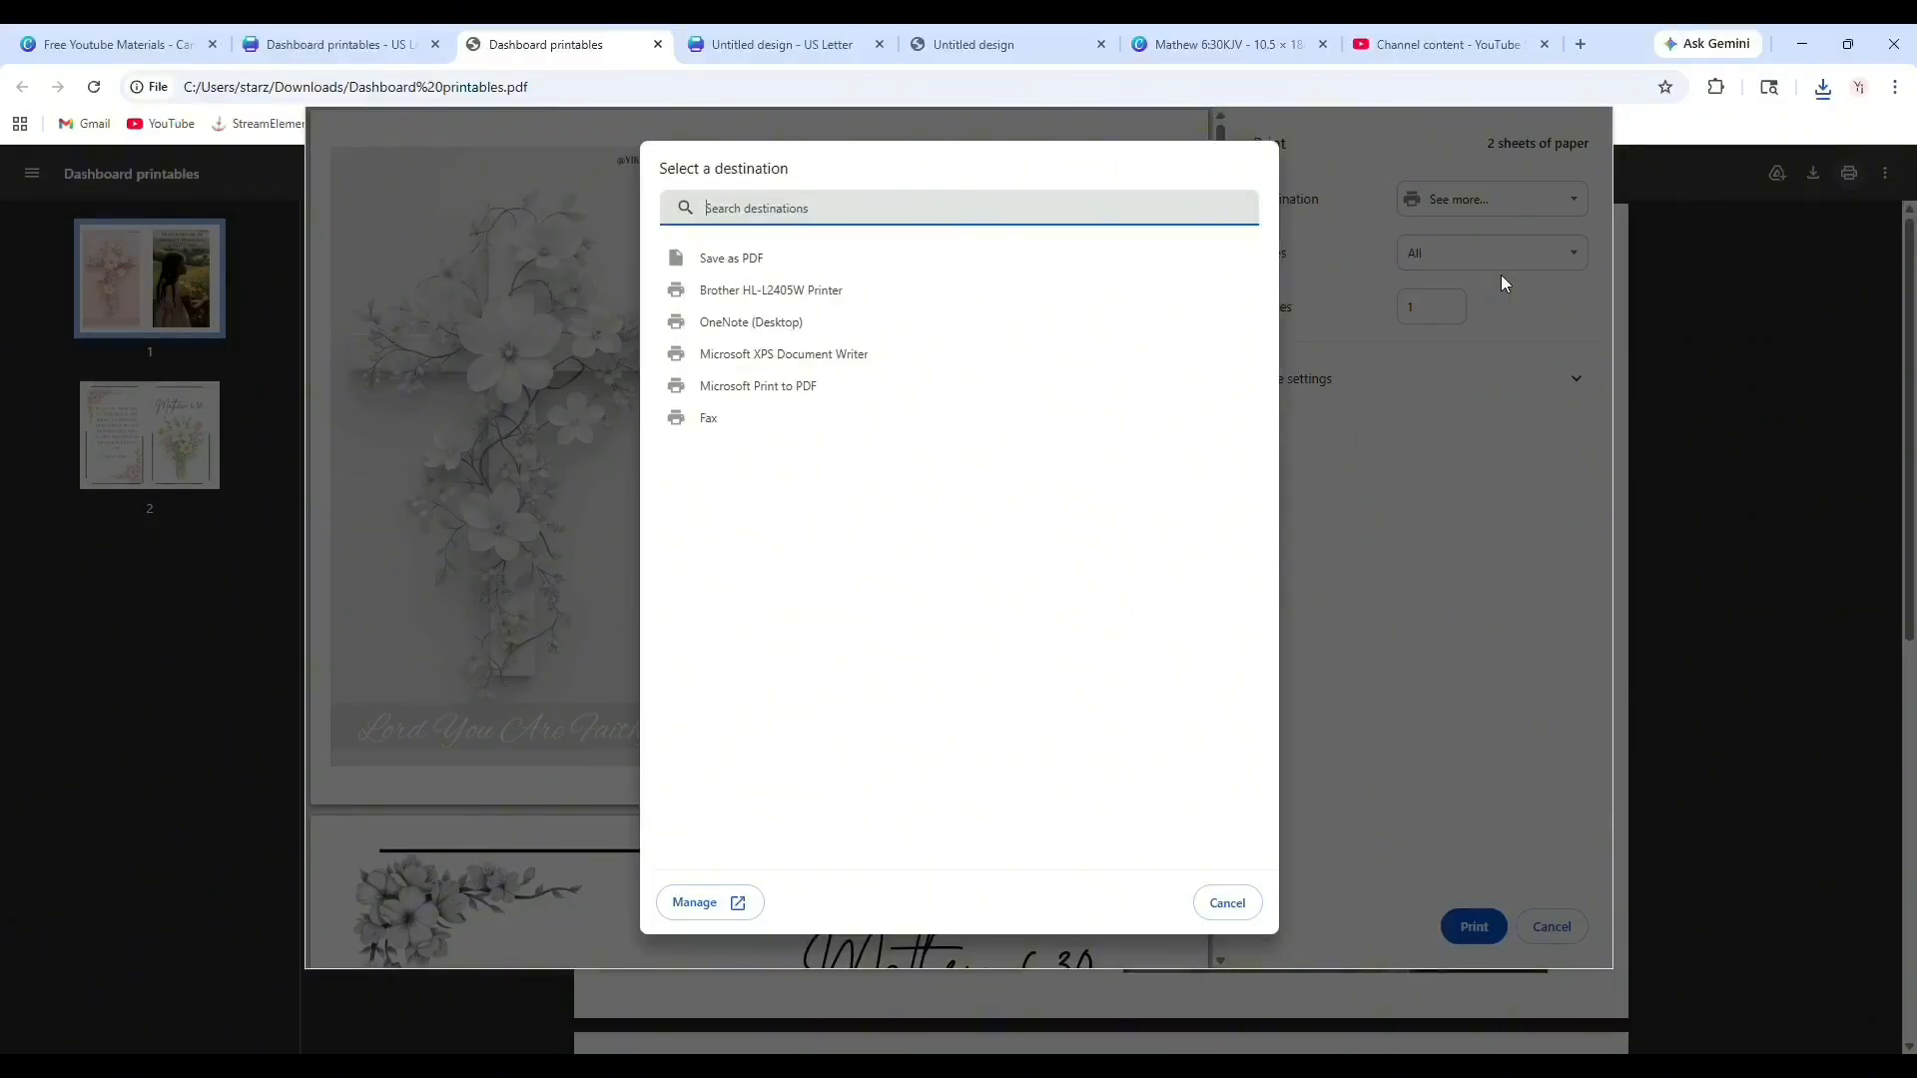
click(1226, 904)
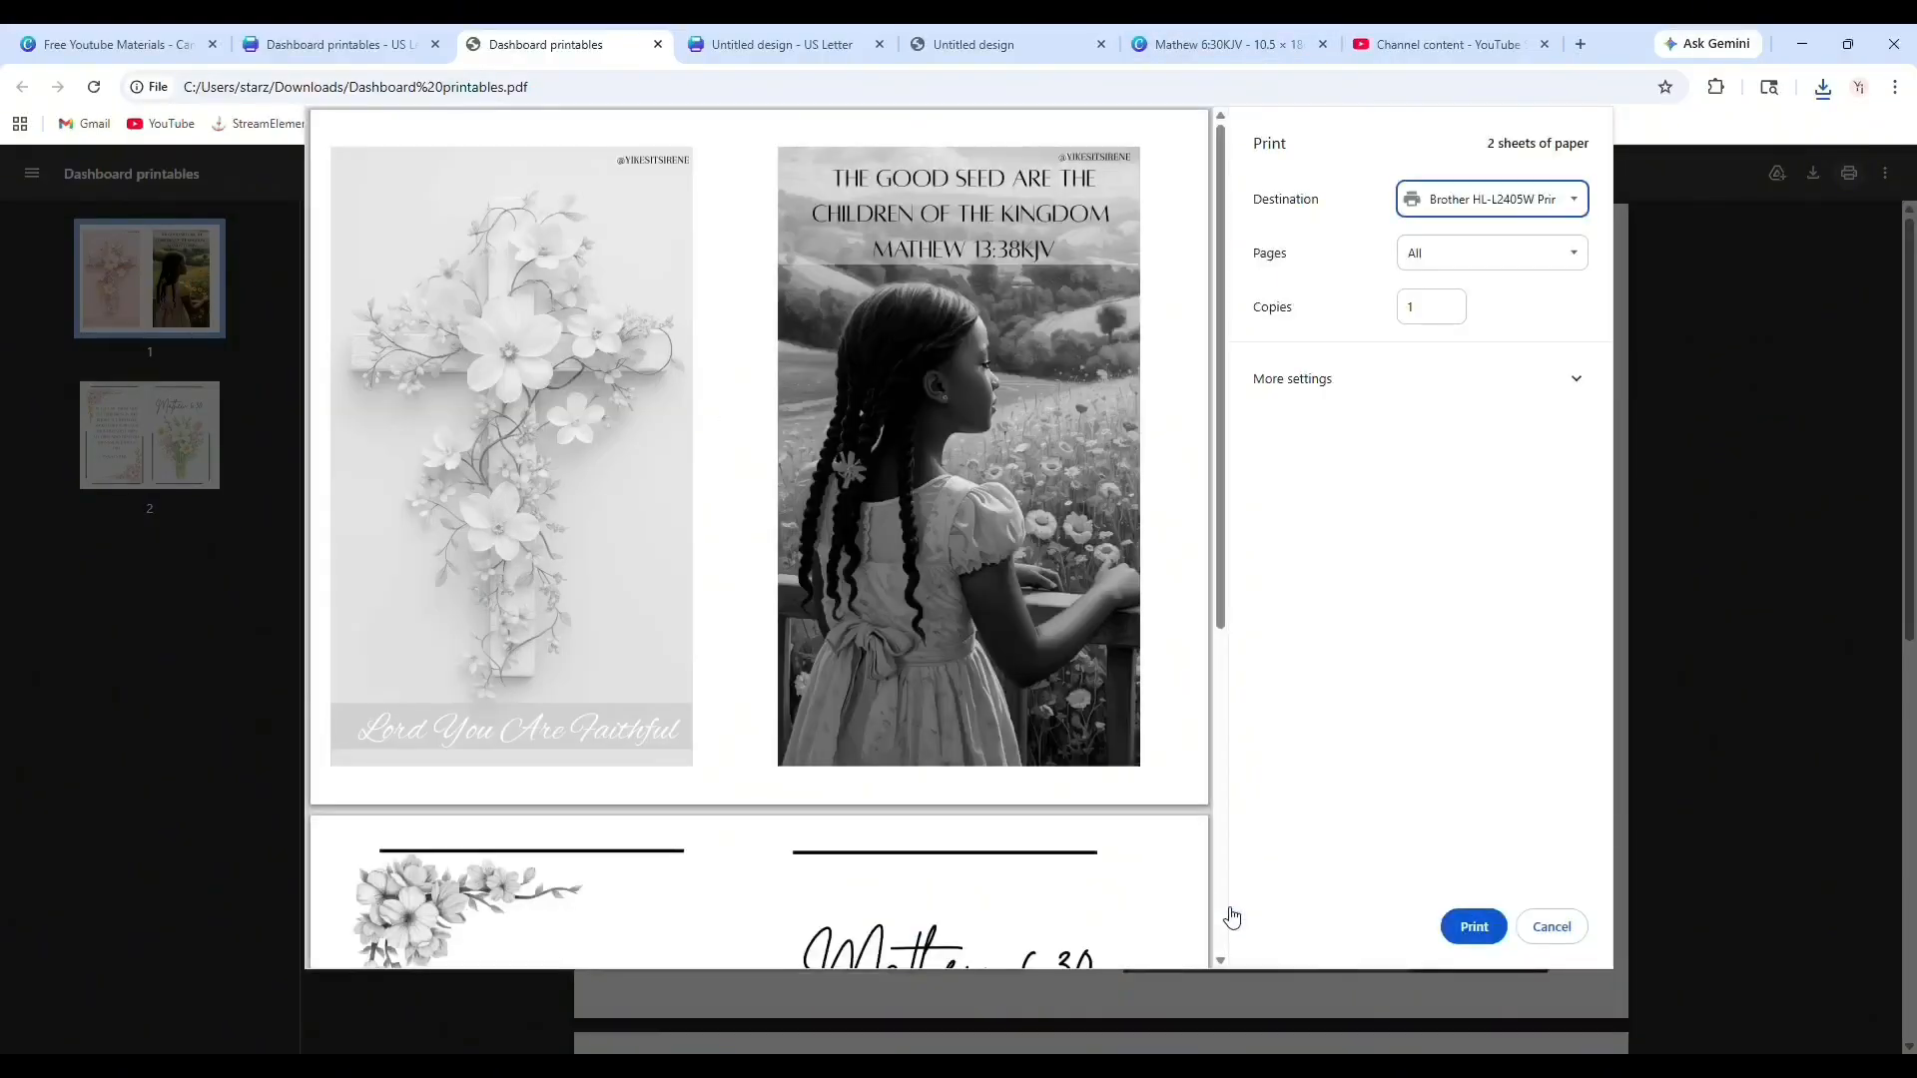